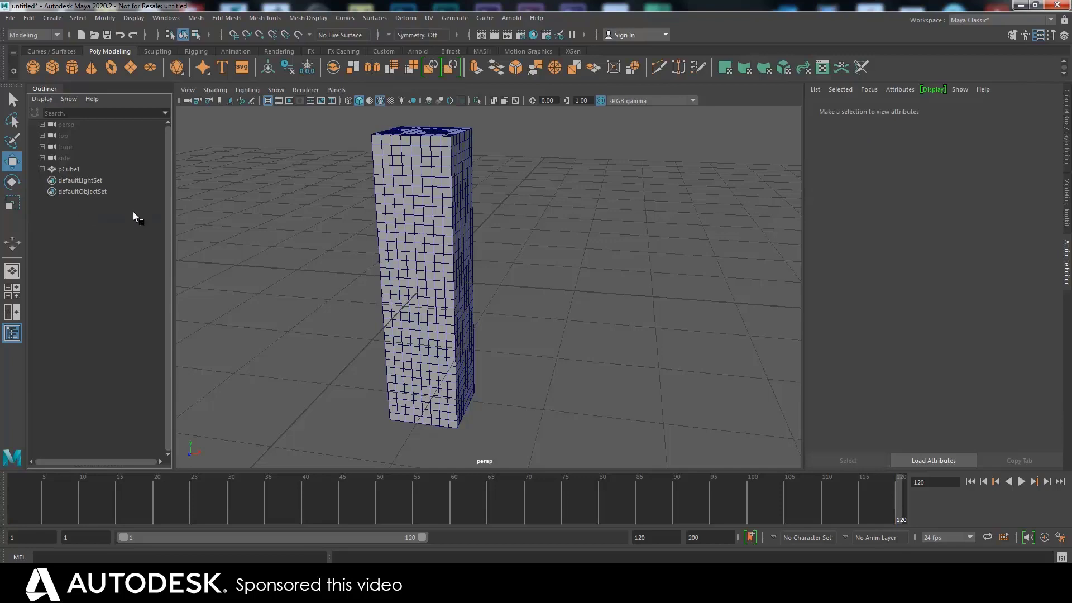
Switch the tall cube to component selection and select a vertex near the top of its front vertical edge
mouse_move(276, 223)
left_mouse_down("alt")
mouse_move(280, 234)
mouse_move(294, 232)
mouse_move(232, 206)
mouse_move(284, 219)
mouse_move(268, 201)
mouse_move(283, 220)
left_mouse_up("alt")
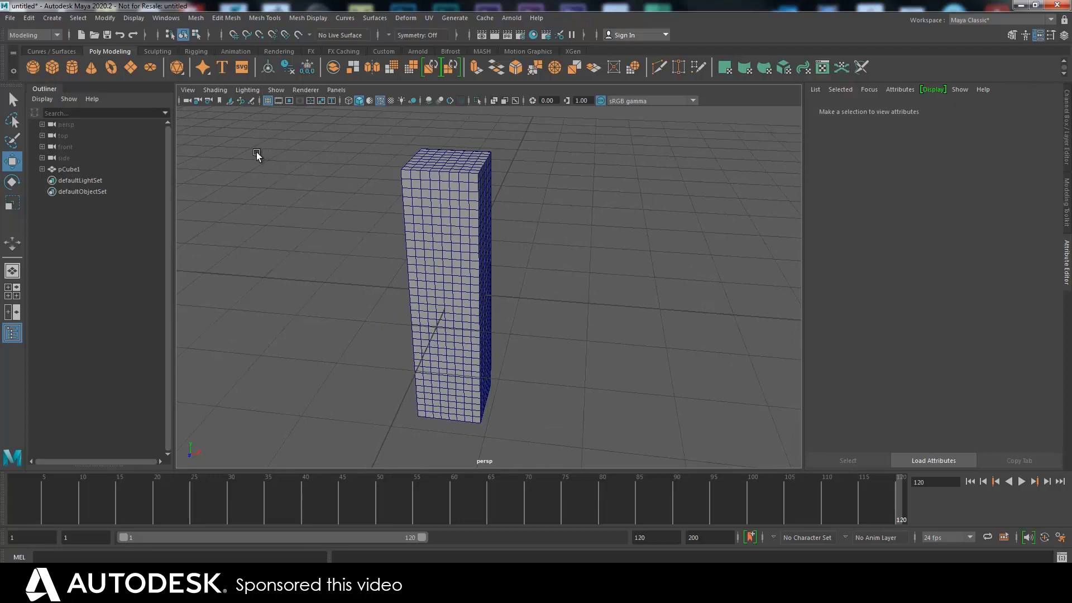
left_click(409, 222)
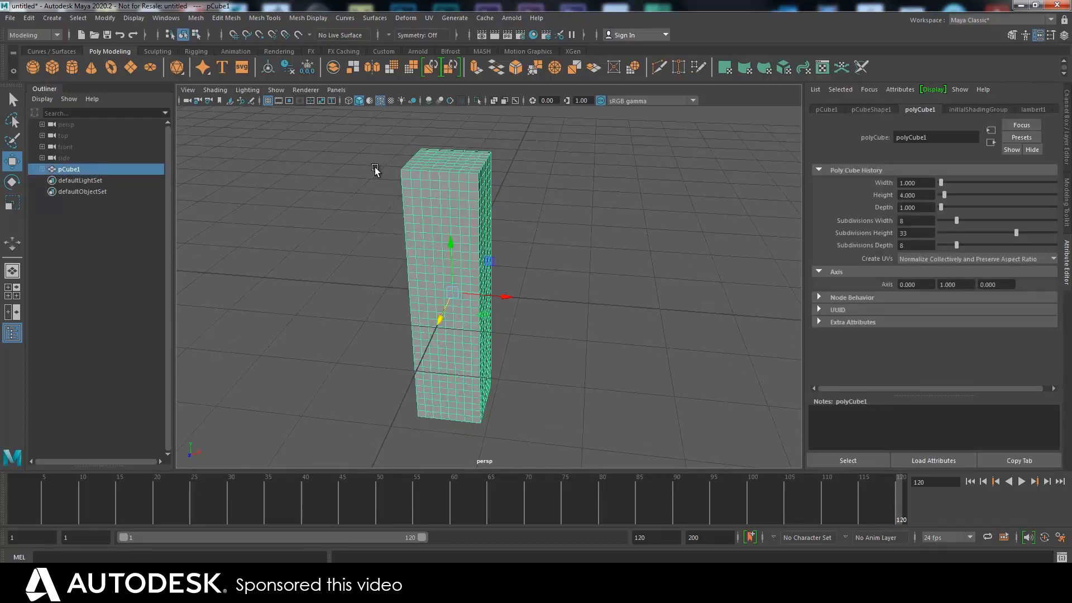
key("F8")
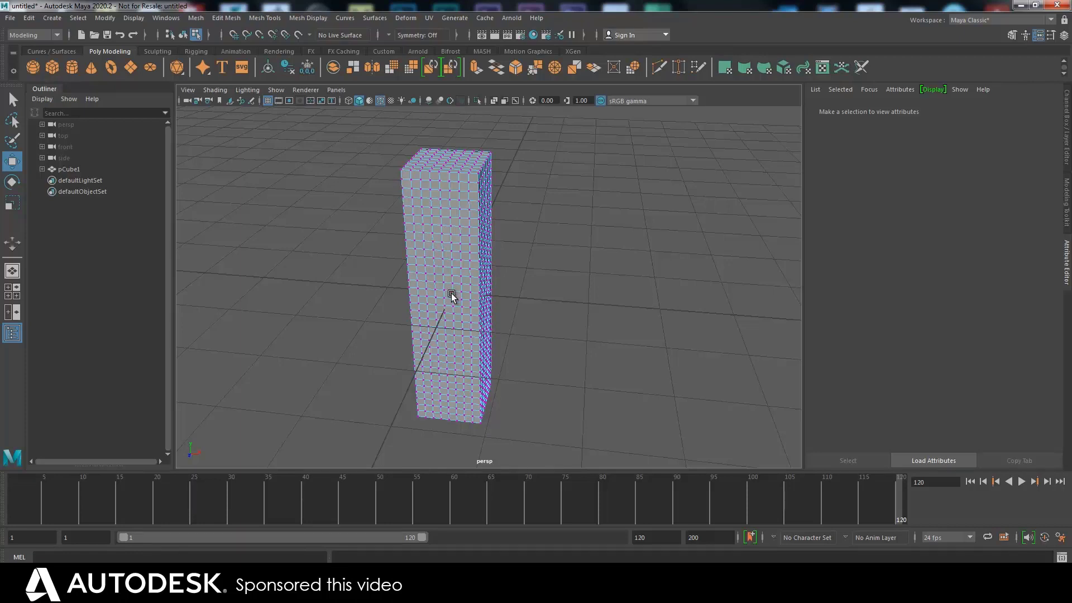
left_click_drag(388, 181, 405, 194)
Look through the vertex's related attributes in the shape, polyCube, shading group and lambert1 nodes, and clear the selection
left_click(875, 111)
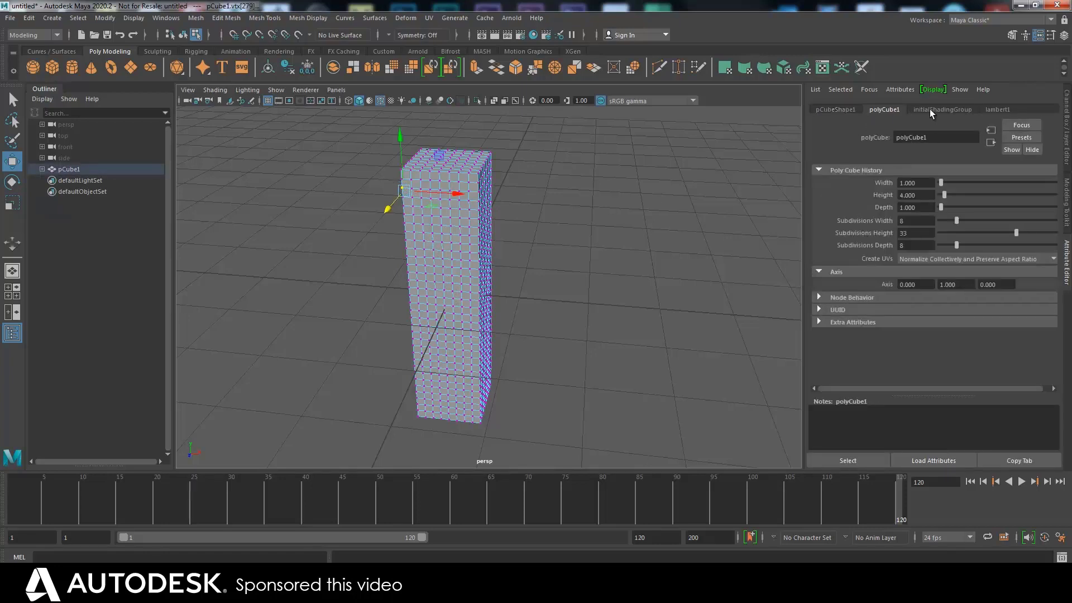
left_click(930, 110)
left_click(997, 110)
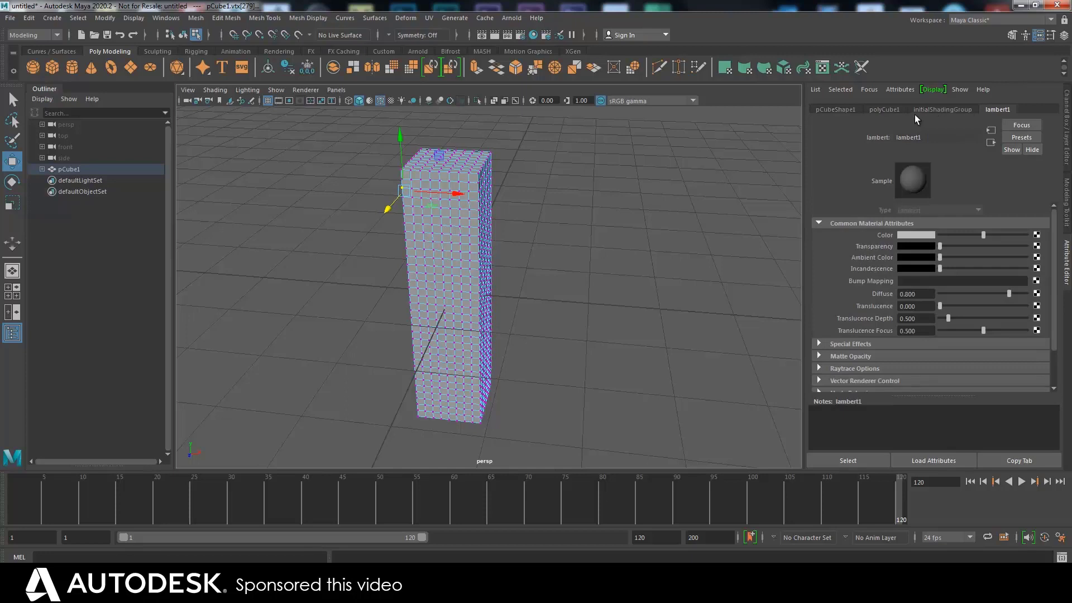
left_click(878, 111)
left_click(835, 109)
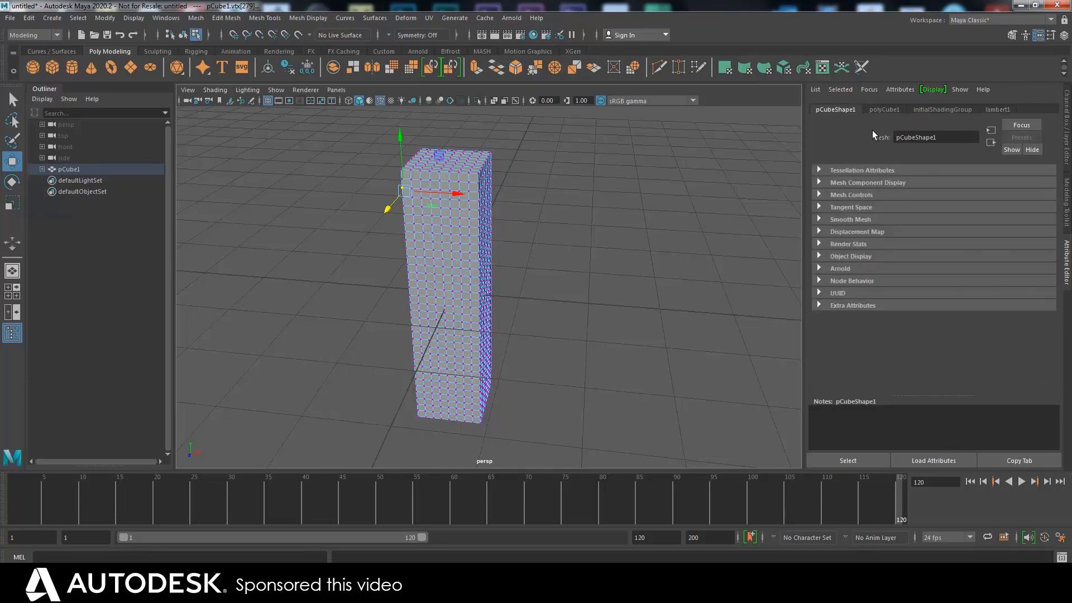
left_click(882, 110)
left_click(934, 110)
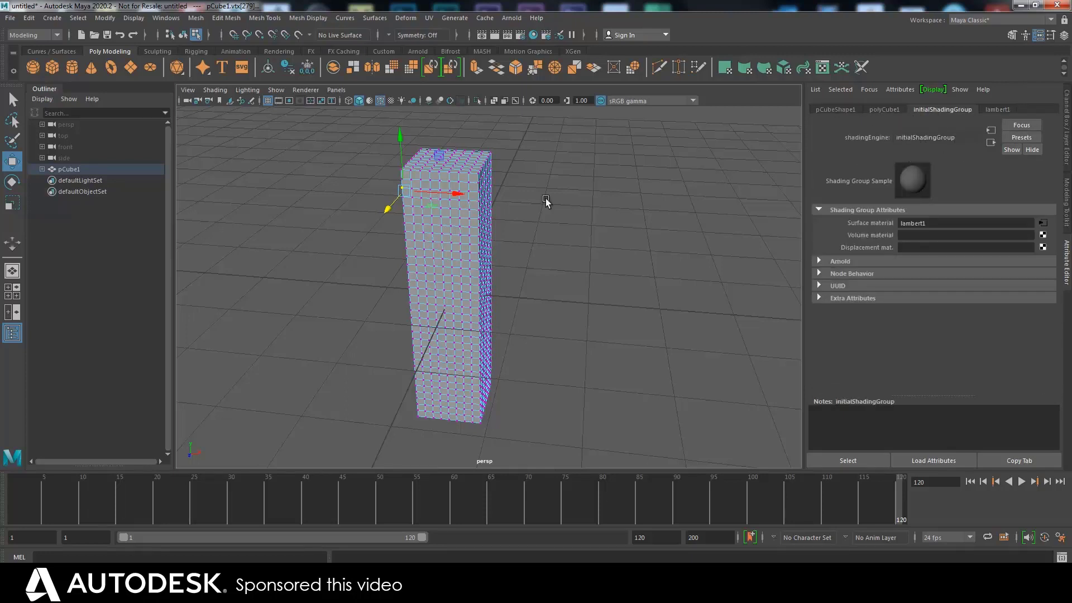
left_click(578, 167)
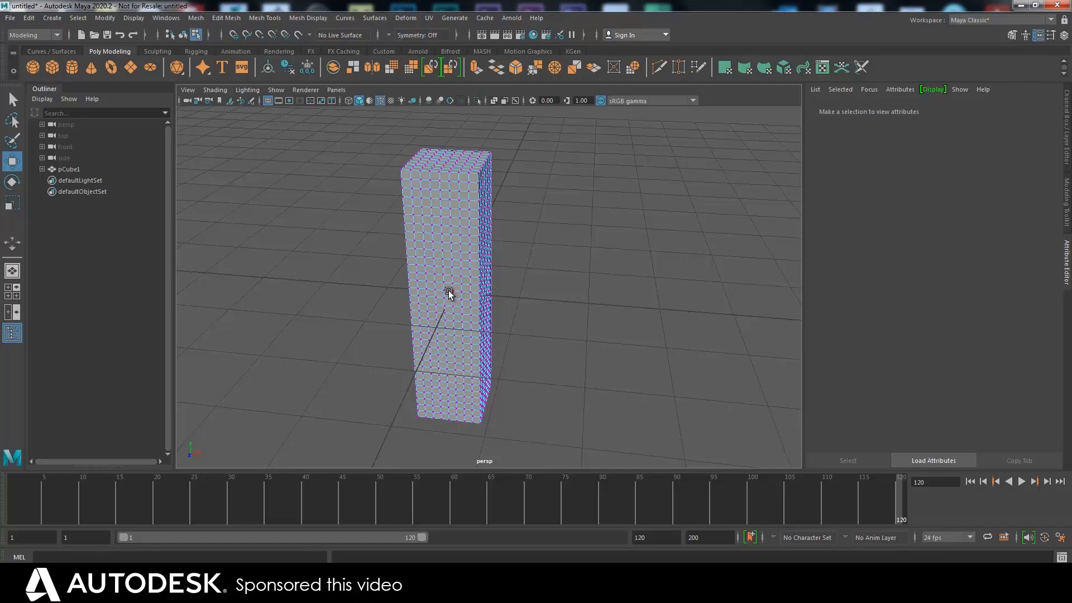
Examine a vertex near the top of the cube's front edge in relation to the origin from several angles
mouse_move(551, 232)
left_mouse_down("alt")
mouse_move(586, 233)
mouse_move(556, 246)
left_mouse_up("alt")
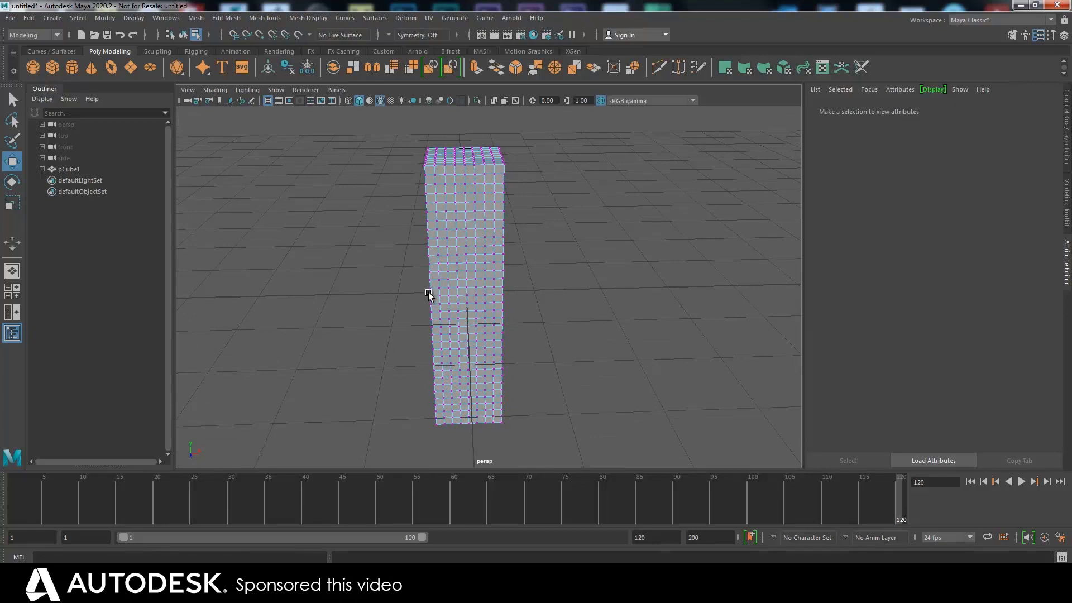
left_click_drag(428, 293, 402, 285, "alt")
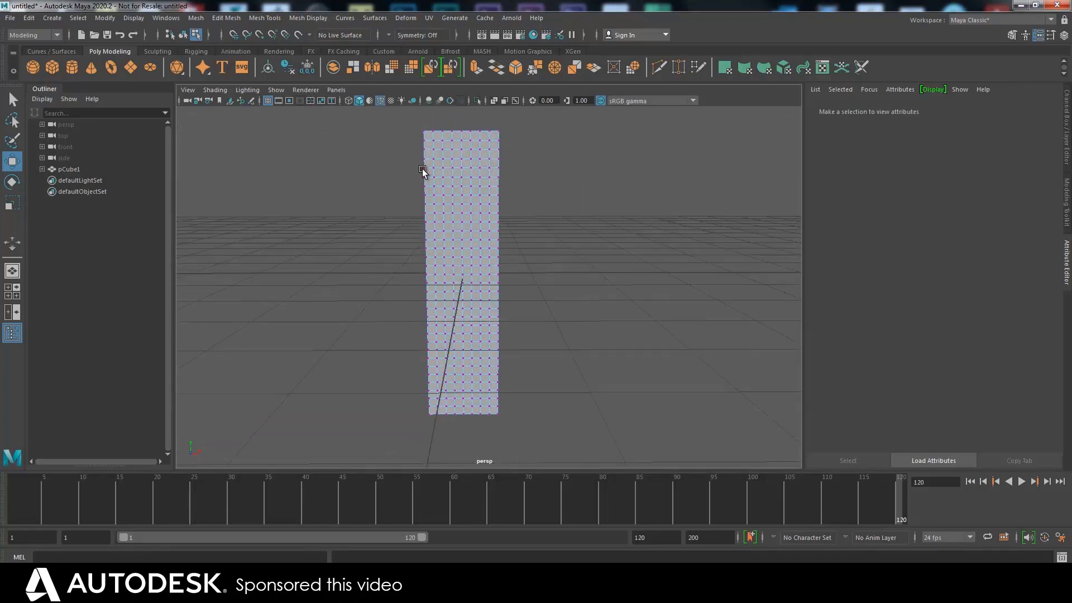
left_click_drag(423, 168, 356, 263, "alt")
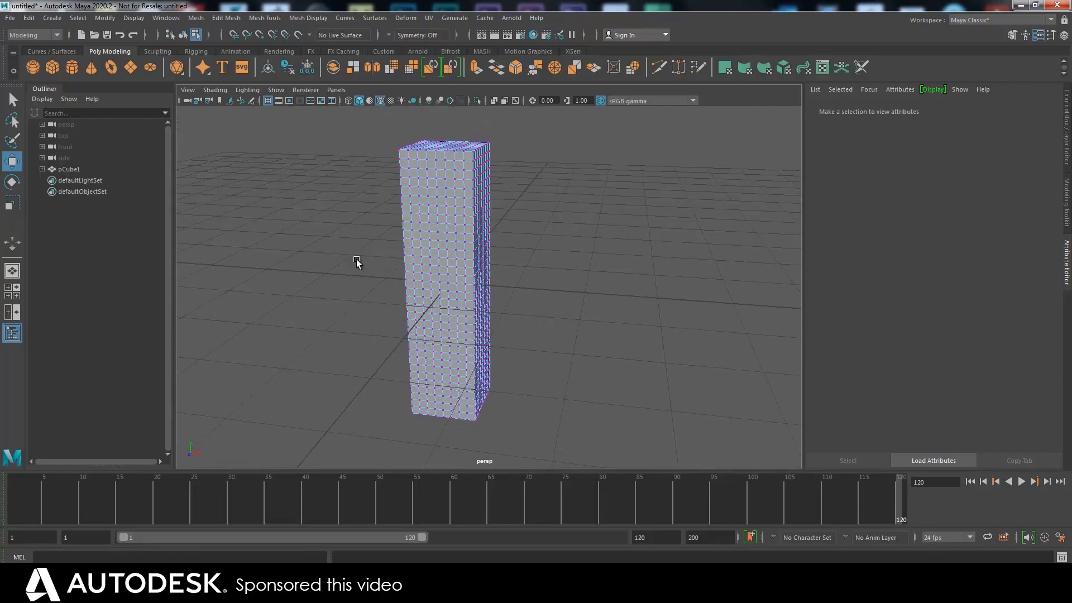
left_click(405, 180)
left_click_drag(403, 187, 430, 276, "alt")
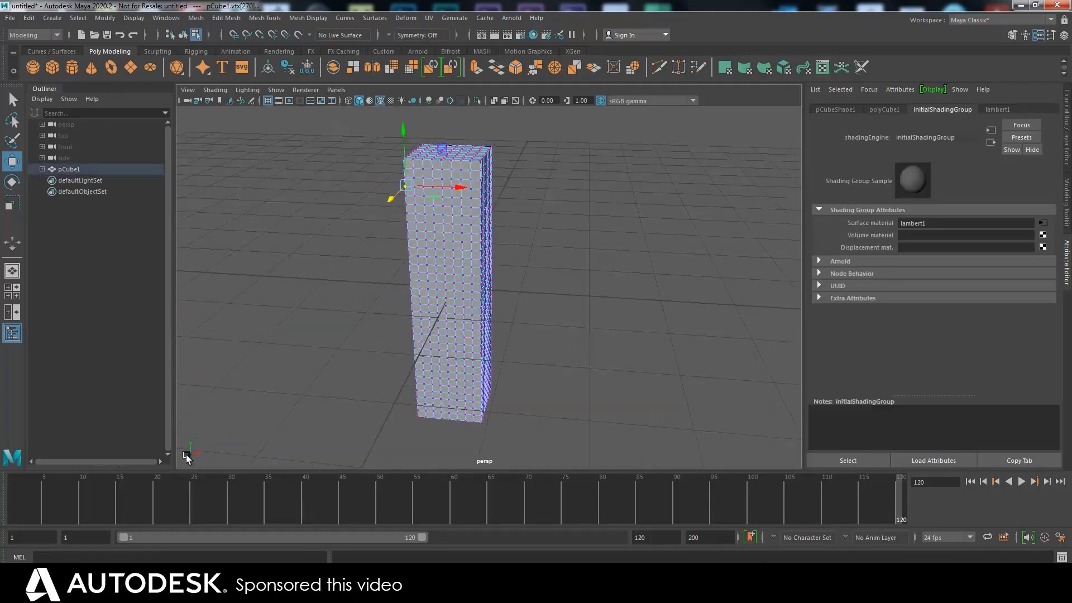
left_click_drag(310, 334, 339, 239, "alt")
left_click(335, 258)
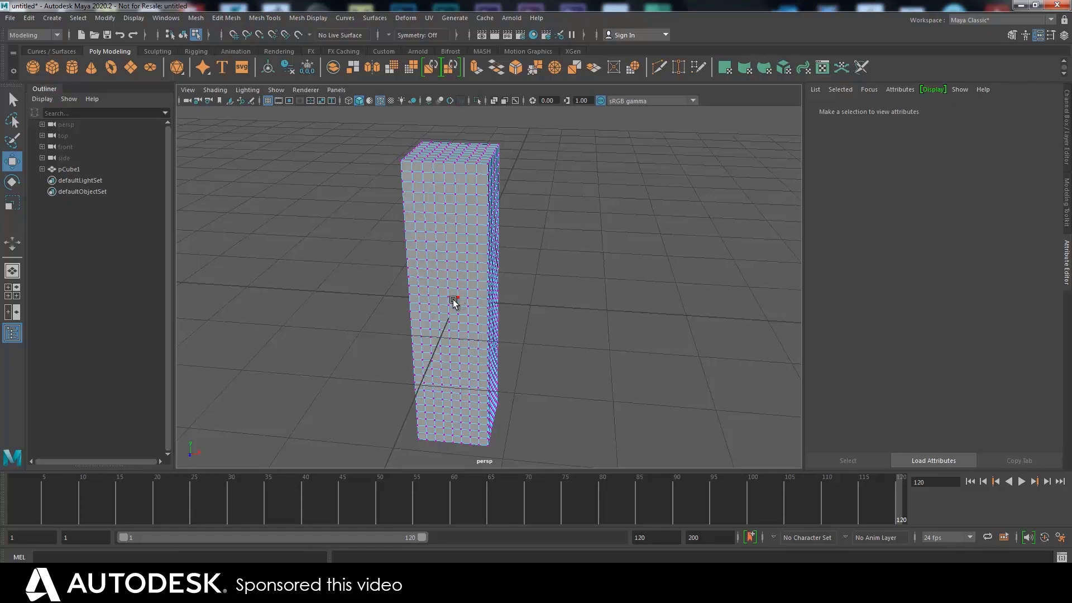
left_click(406, 196)
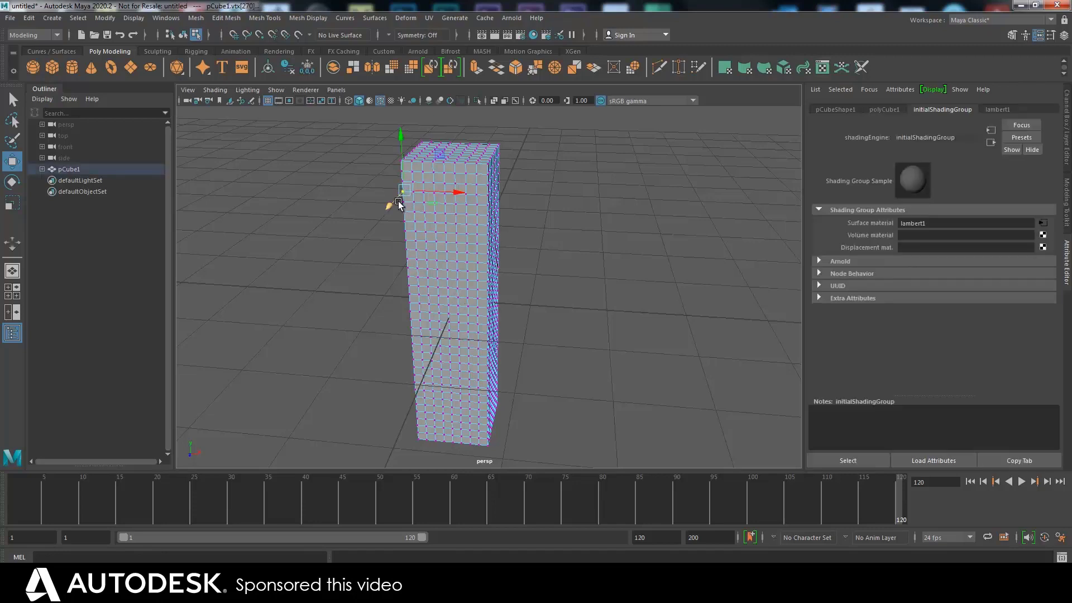
left_click(377, 238)
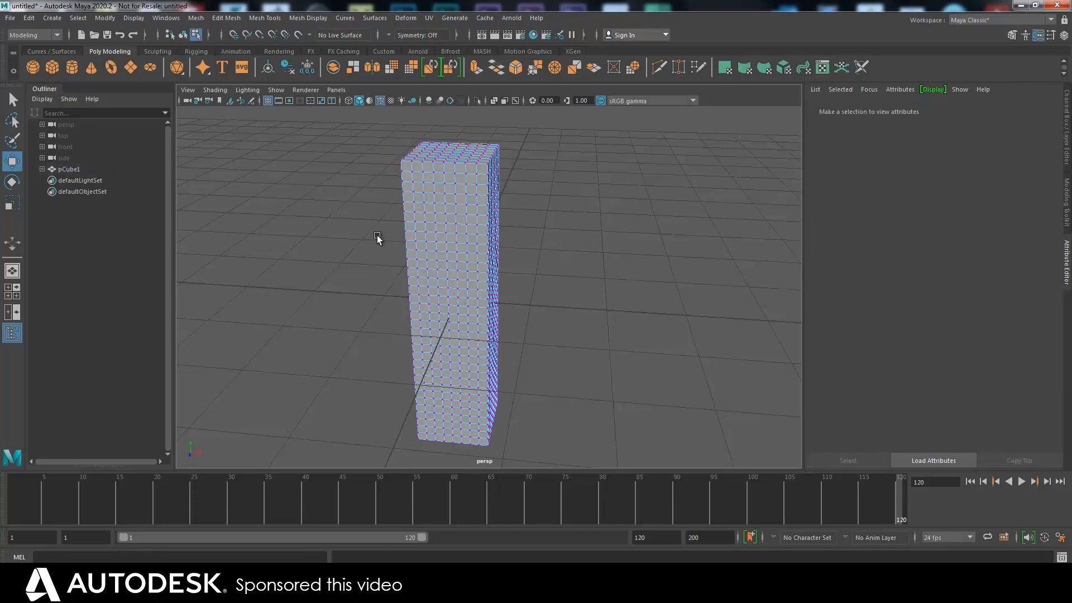
left_click(406, 194)
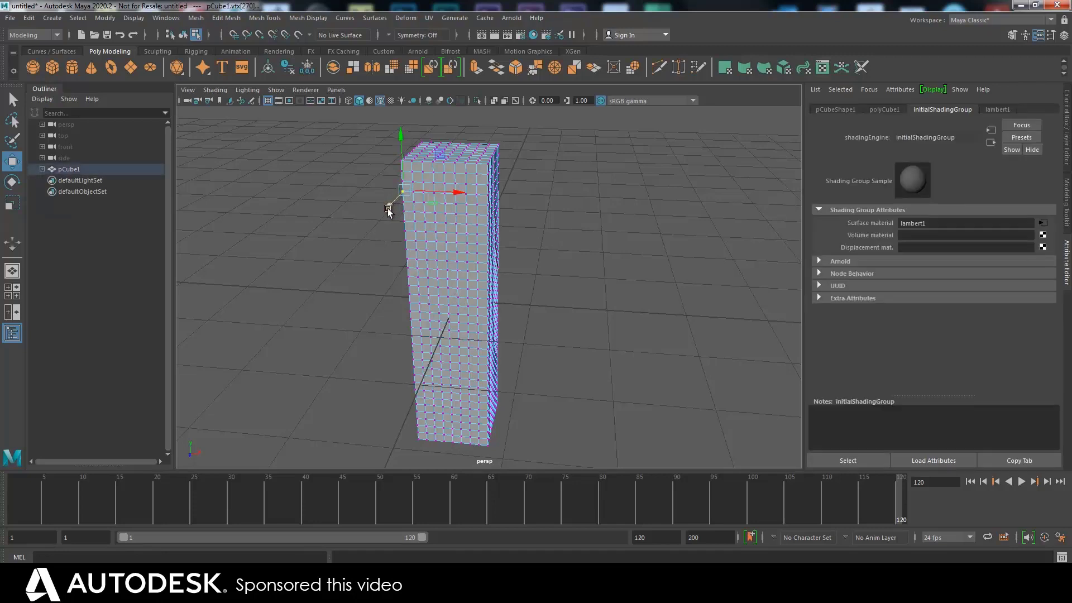
left_click(358, 283)
right_click_drag(364, 281, 285, 276, "alt")
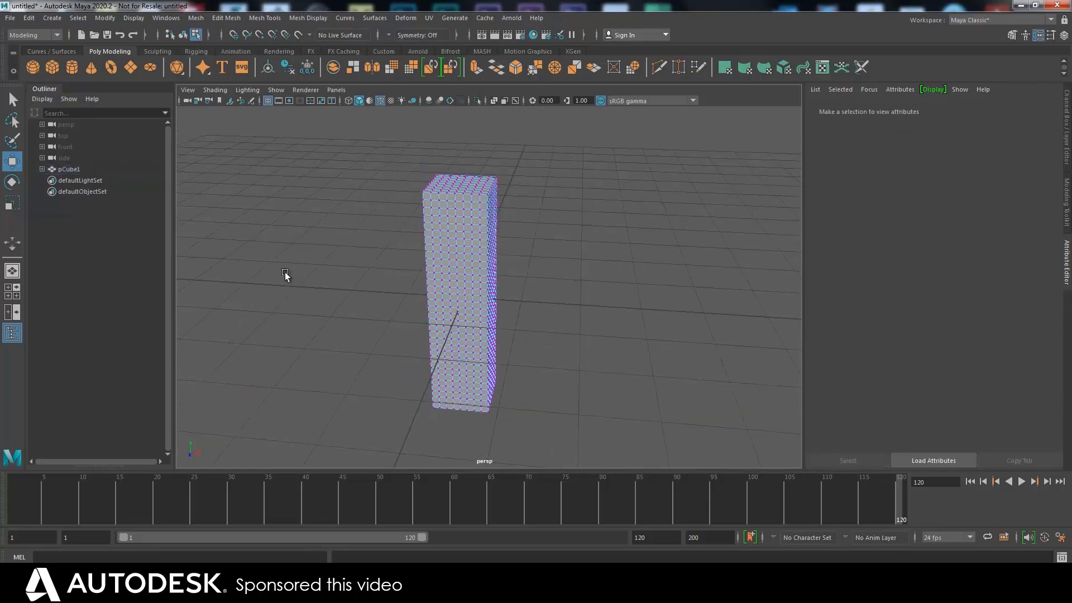
Return the cube to object selection and create a new Bifrost graph with it selected
key("F8")
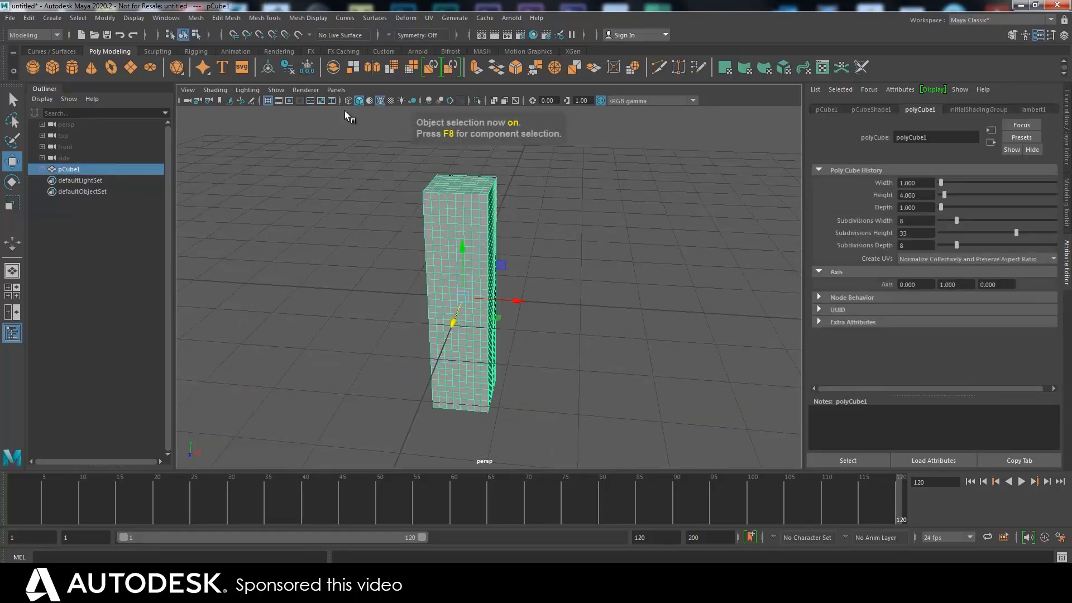
left_click(451, 51)
left_click(196, 67)
left_click_drag(358, 350, 410, 176)
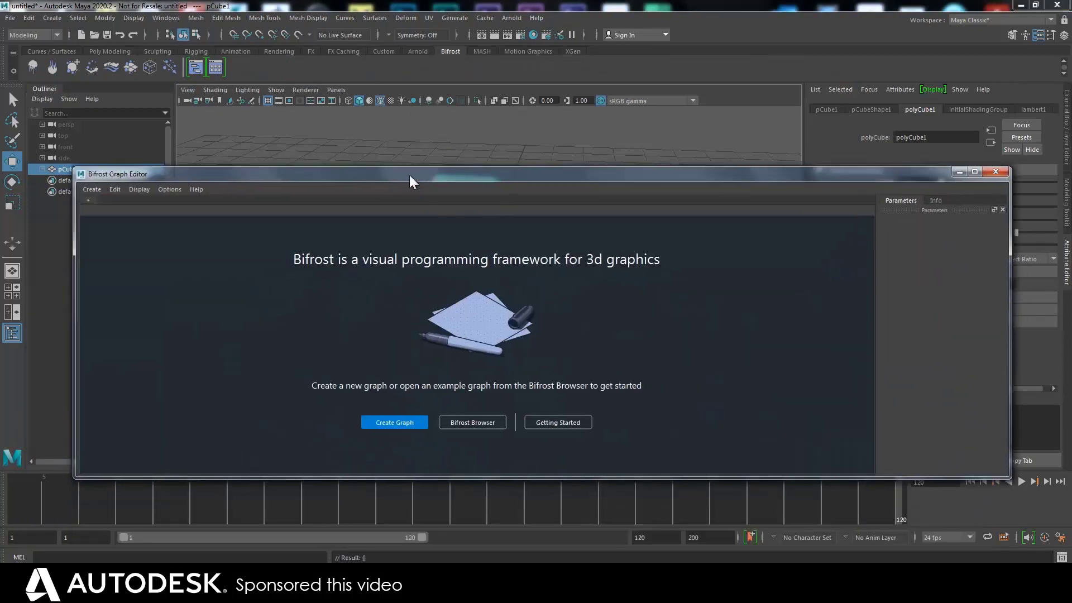
left_click(391, 430)
left_click_drag(286, 189, 324, 224)
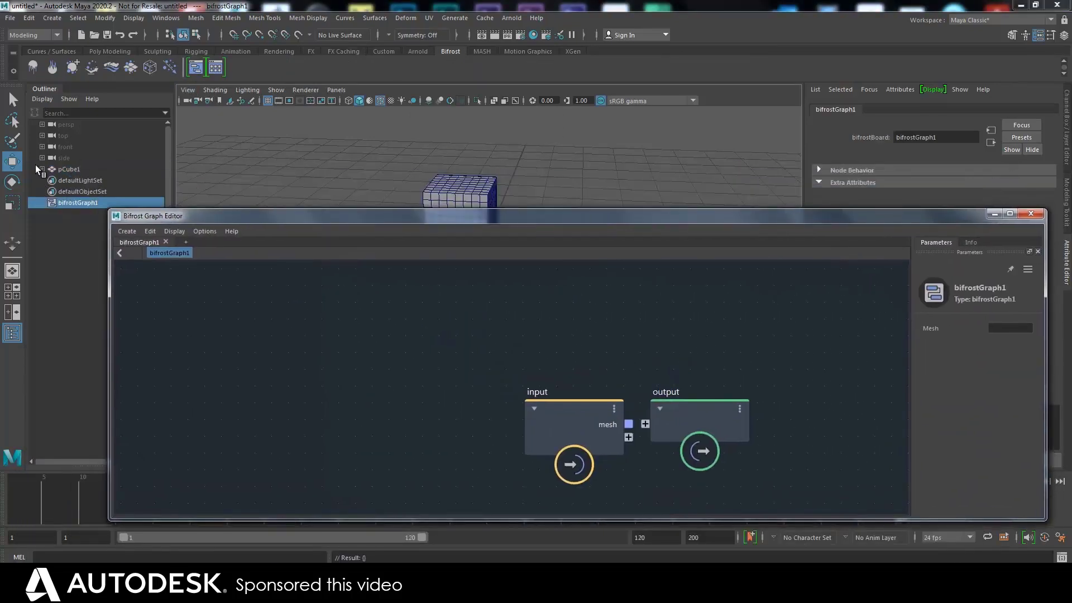
Add pCube1 to the graph as an input node, delete the default input node and move the output node aside
middle_click_drag(56, 169, 52, 172)
middle_click_drag(330, 391, 332, 392)
left_click(586, 426)
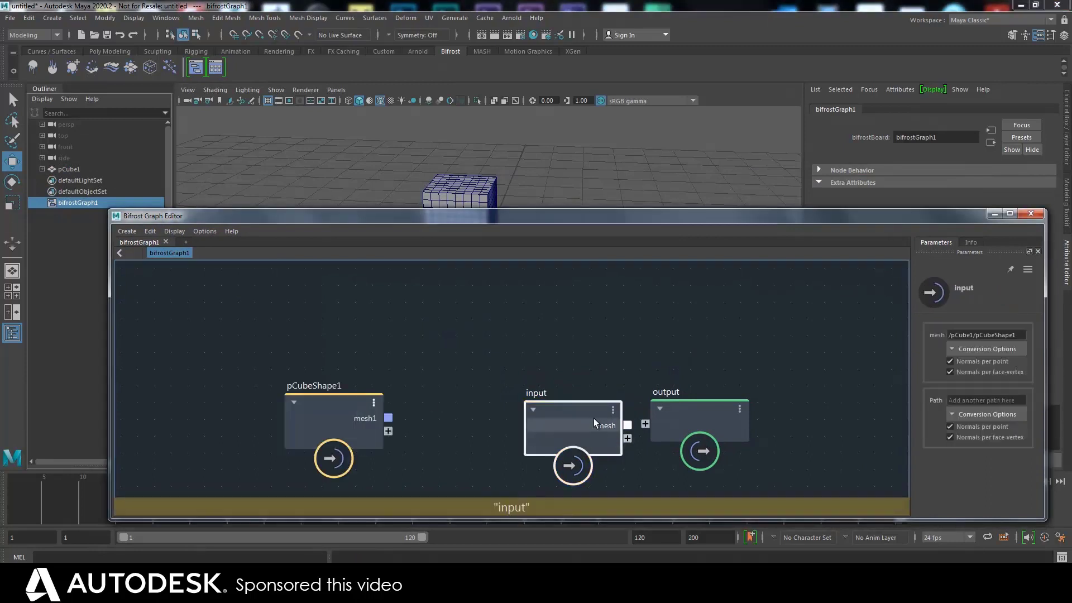
key("Delete")
left_click_drag(681, 414, 767, 376)
key("Tab")
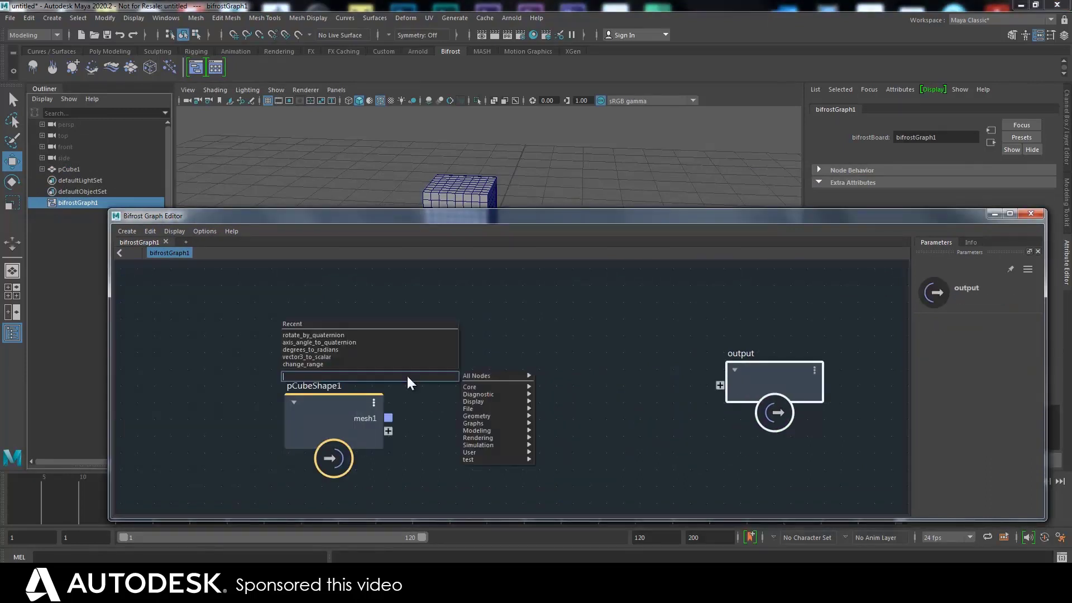
type("dr")
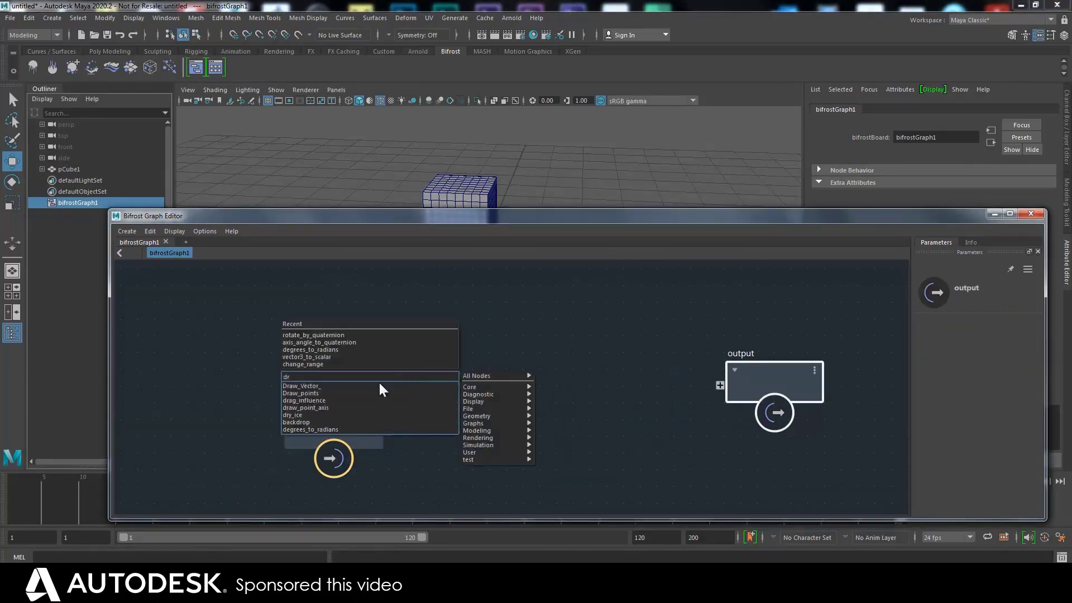
left_click(340, 392)
left_click_drag(428, 402, 522, 406)
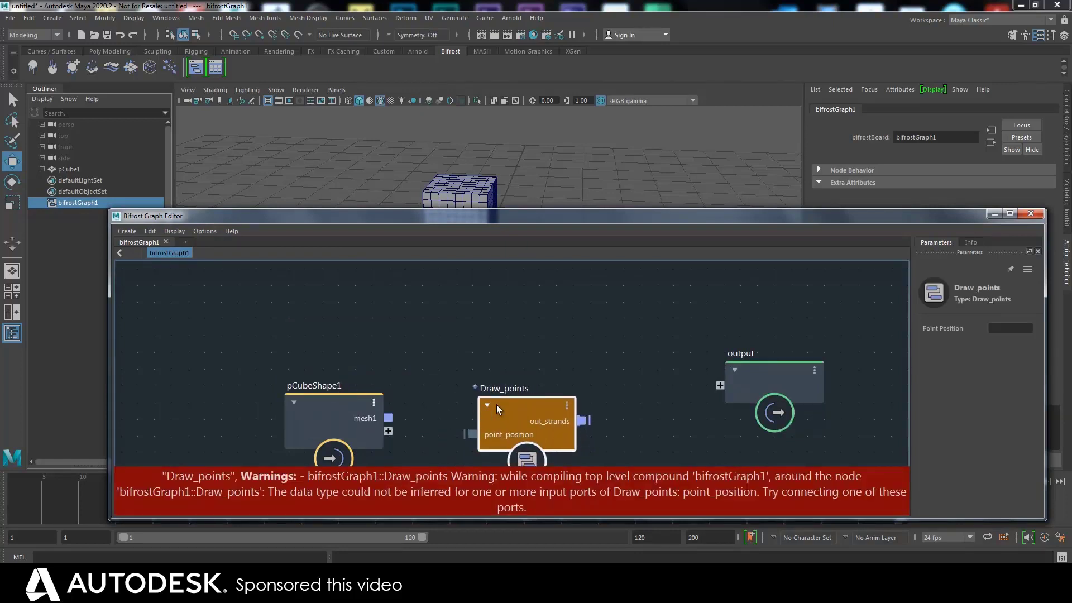
key("Delete")
Add a Draw_Vector_ node between the cube input and the output, and spread the nodes apart
key("Tab")
type("draw_v")
left_click(419, 406)
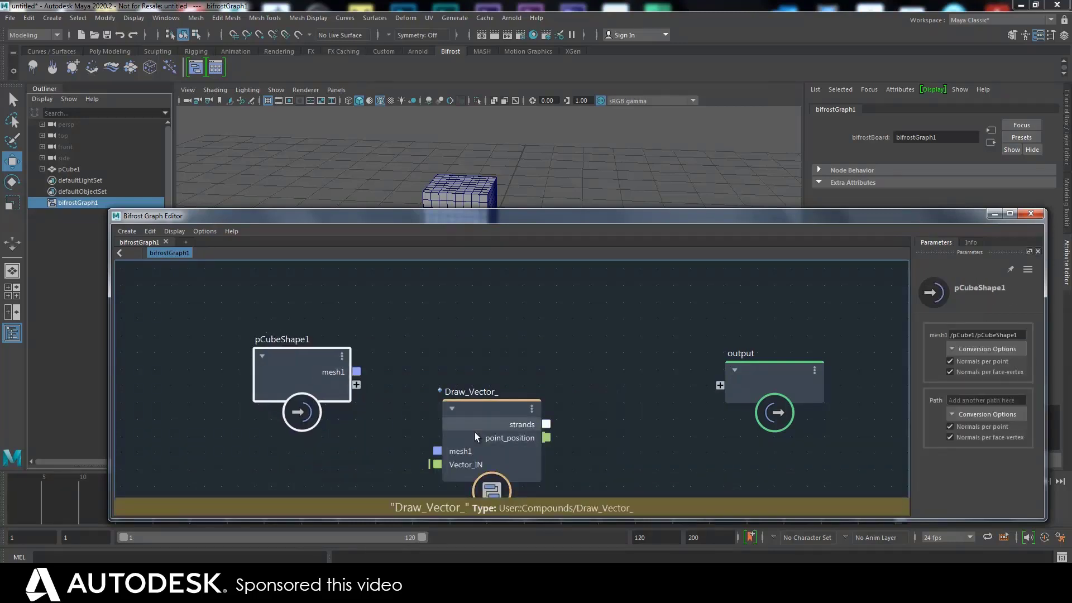
left_click_drag(476, 436, 519, 417)
left_click_drag(756, 368, 742, 309)
left_click(518, 391)
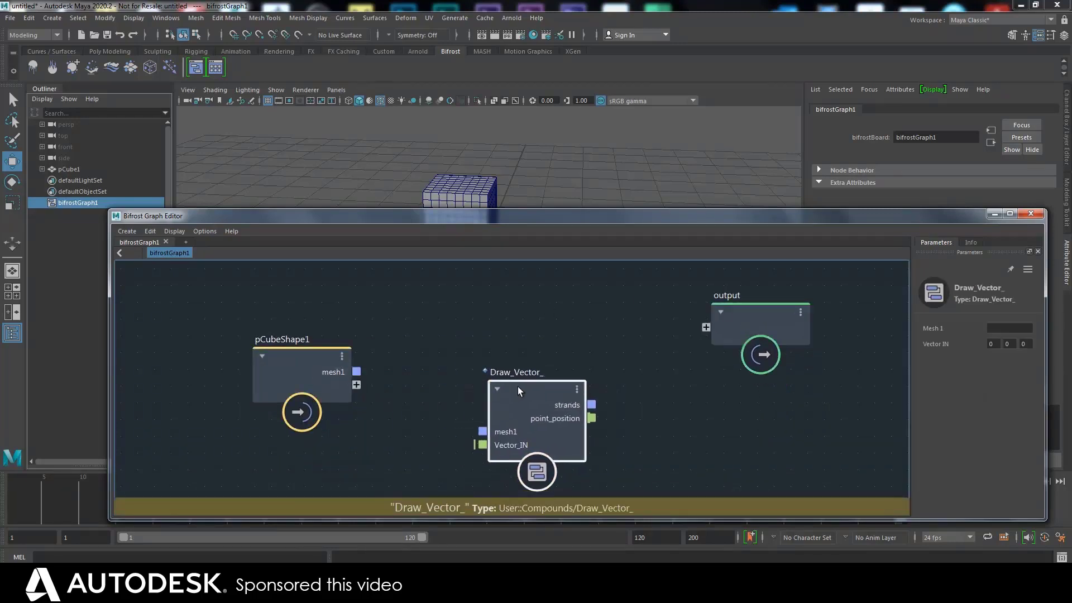
left_click_drag(541, 218, 531, 224)
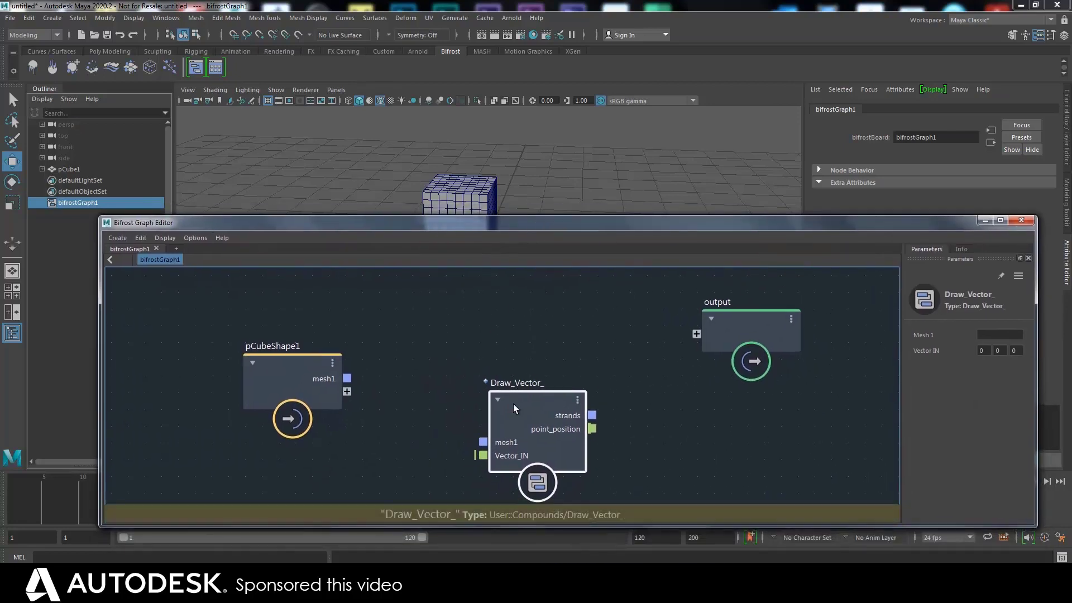
left_click_drag(310, 357, 310, 350)
left_click_drag(506, 407, 517, 408)
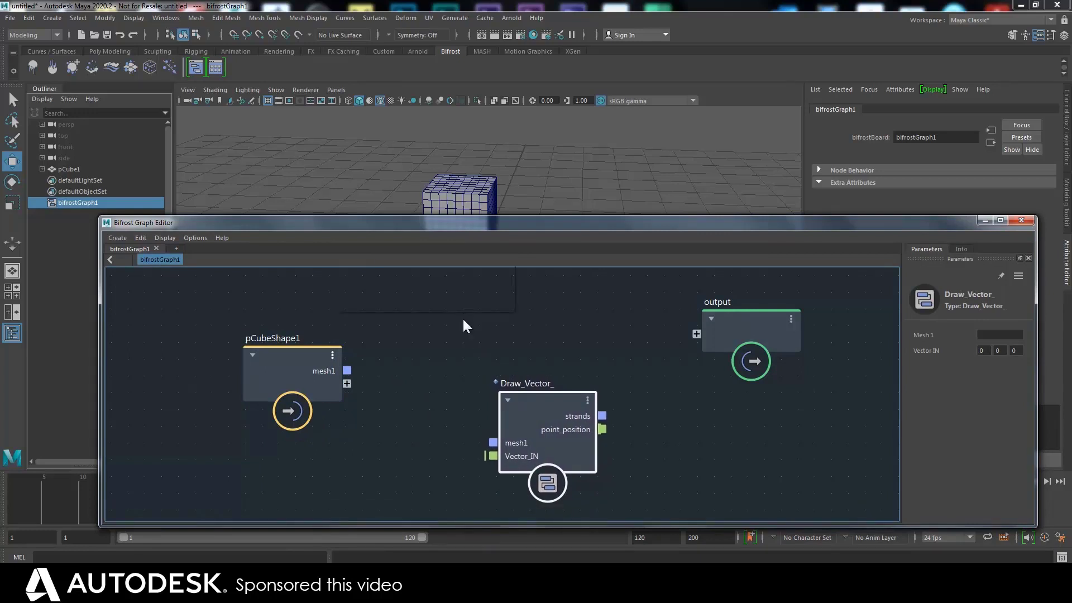
Add a create_arrow_strands node before the output and delete the Draw_Vector_ node
key("Tab")
type("arr")
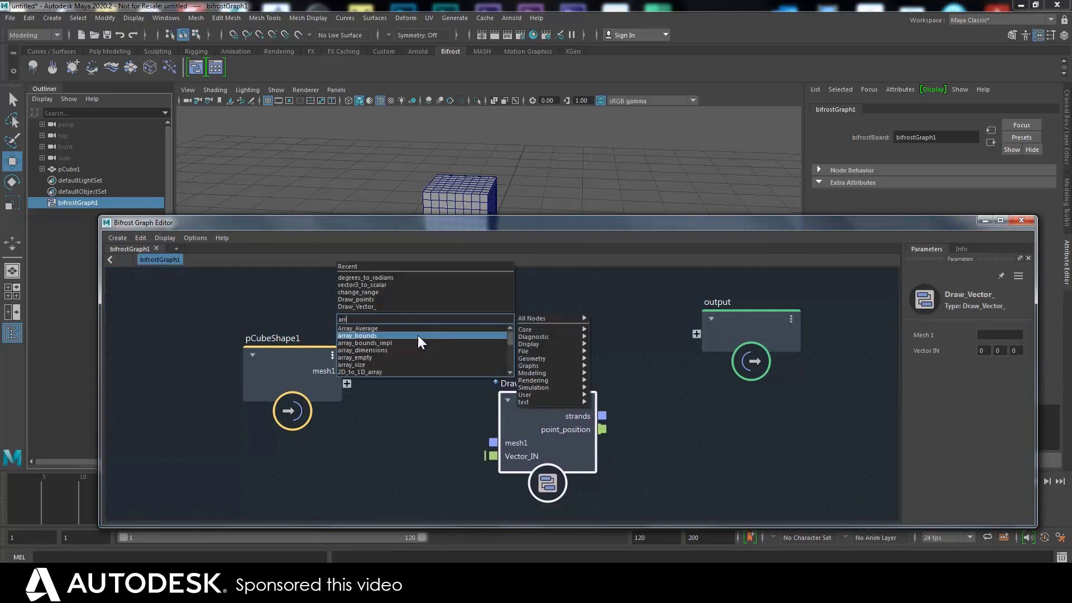
type("o")
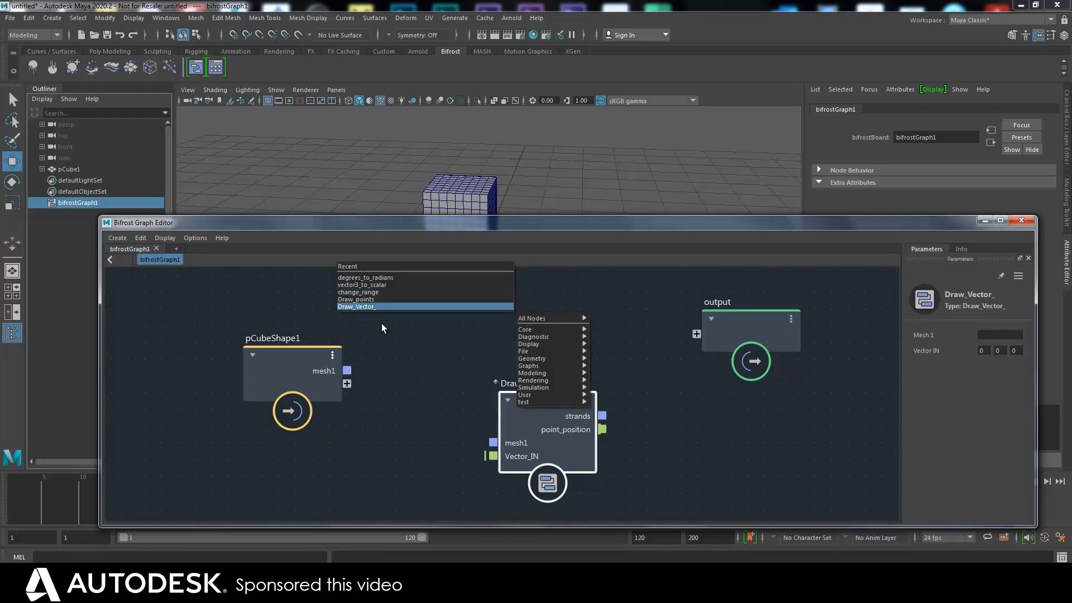
left_click(381, 327)
left_click_drag(468, 373, 539, 356)
left_click(549, 405)
key("Delete")
Add a get_point_position node between the pCubeShape1 and create_arrow_strands nodes
left_click_drag(288, 365, 240, 357)
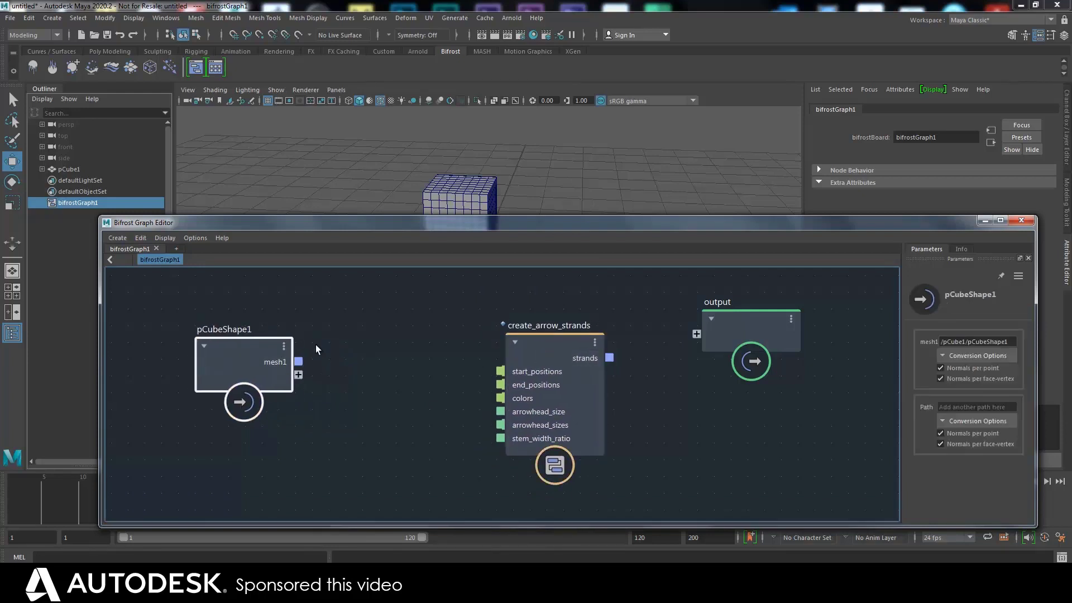
key("Tab")
type("get")
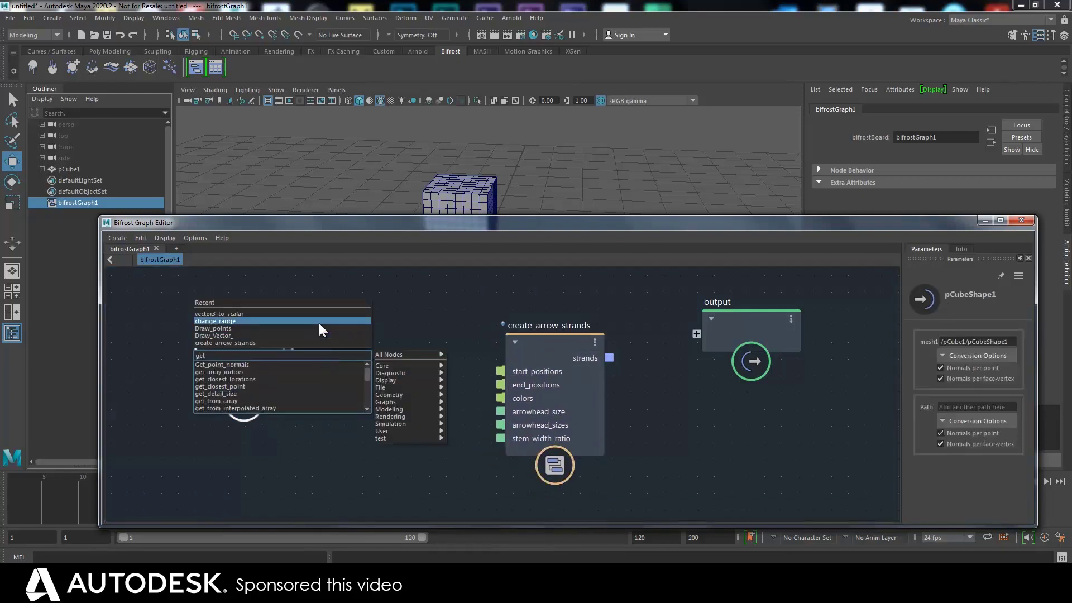
type("po")
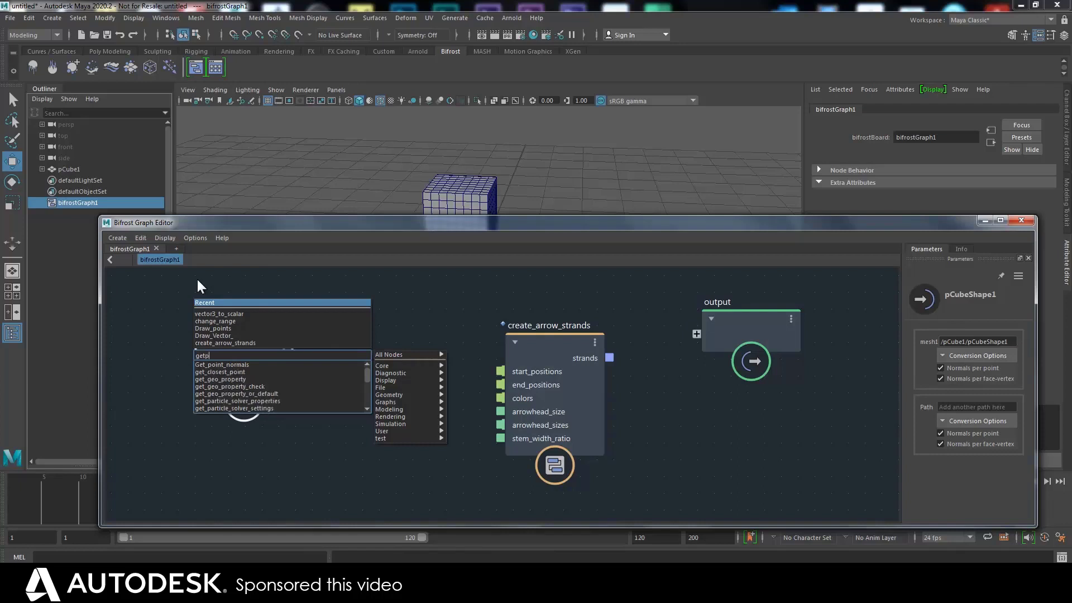
left_click(244, 401)
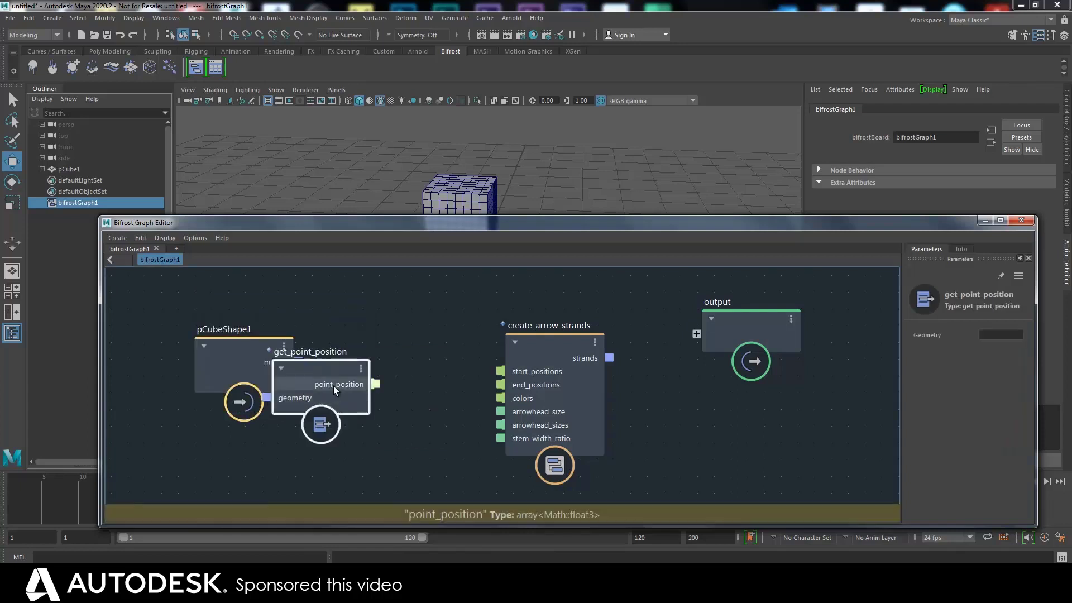
left_click_drag(333, 386, 391, 381)
Connect pCubeShape1's mesh1 to the geometry input of get_point_position, and its point_position output to end_positions of create_arrow_strands
left_click(305, 368)
left_click_drag(289, 373, 324, 391)
left_click_drag(434, 377, 498, 387)
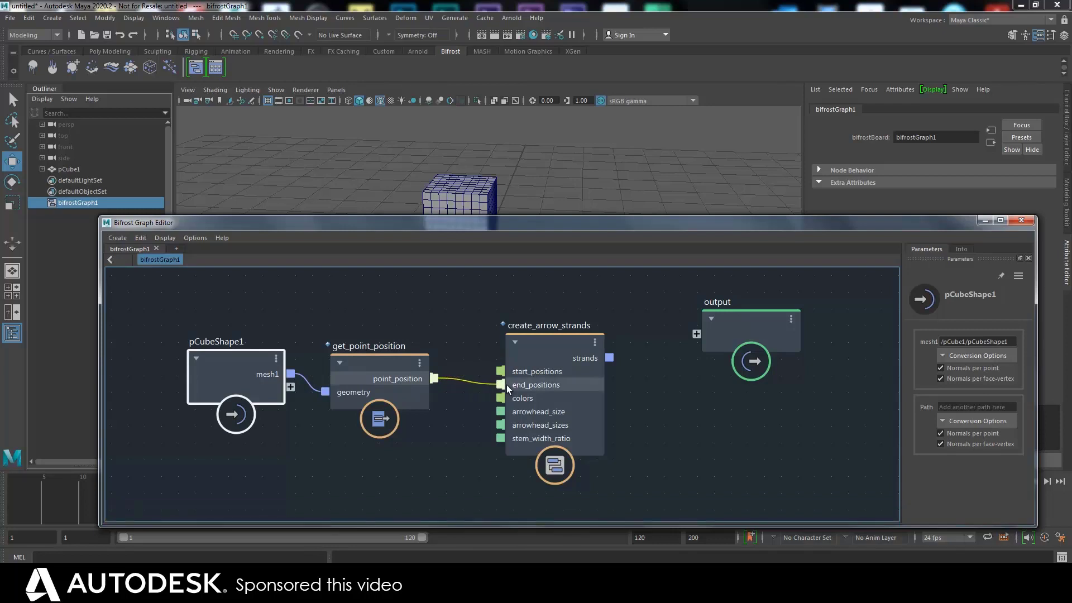
Connect the strands output of create_arrow_strands to the graph output and switch the viewport to wireframe display
left_click_drag(671, 337, 698, 335)
left_click_drag(555, 223, 582, 289)
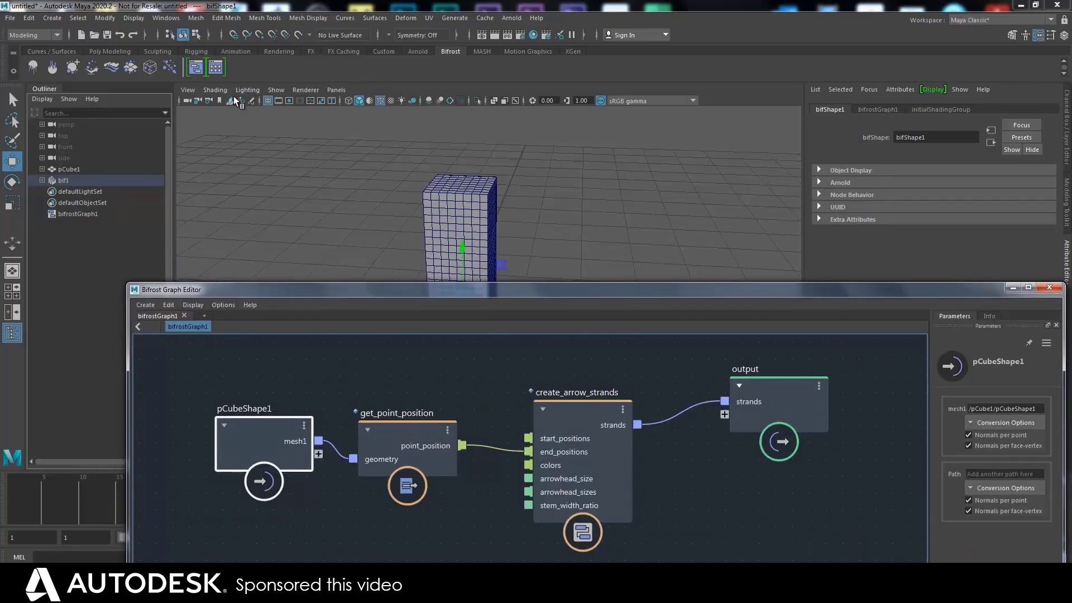
left_click(214, 90)
left_click(224, 110)
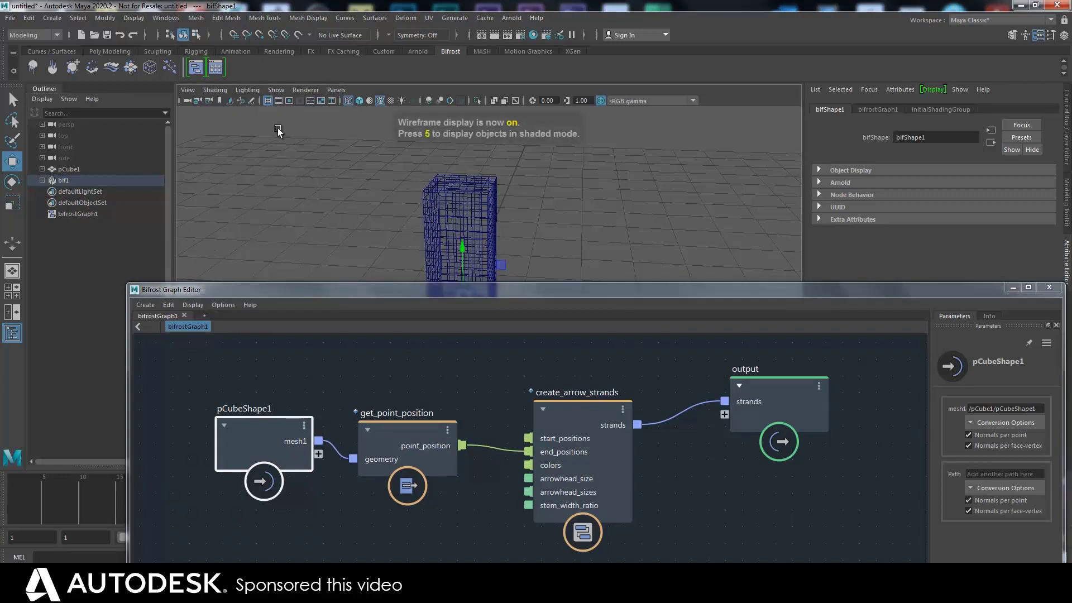
left_click_drag(463, 291, 482, 356)
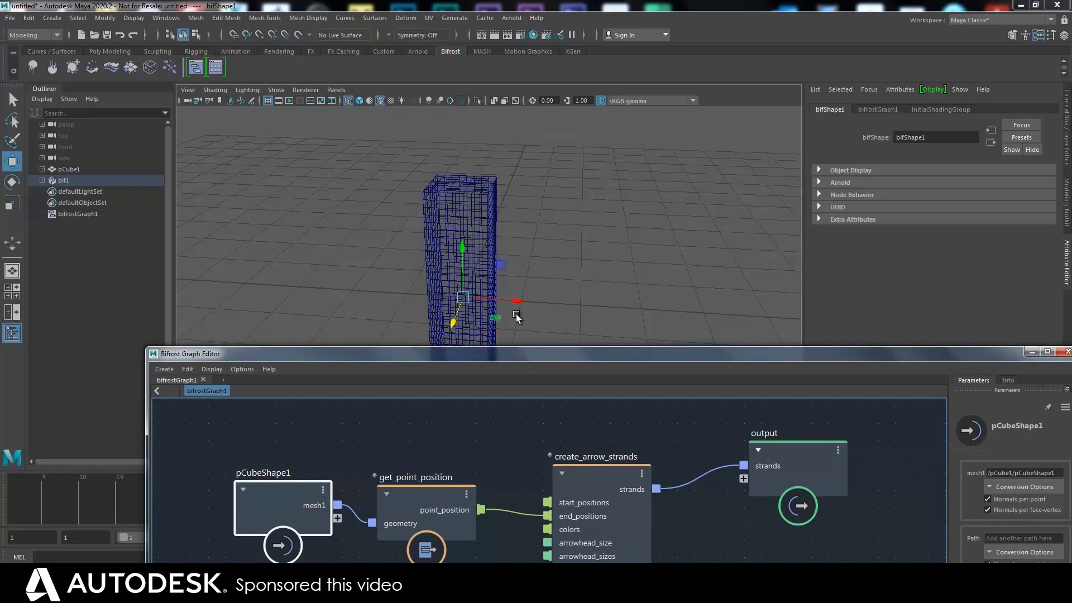
left_click_drag(566, 355, 534, 260)
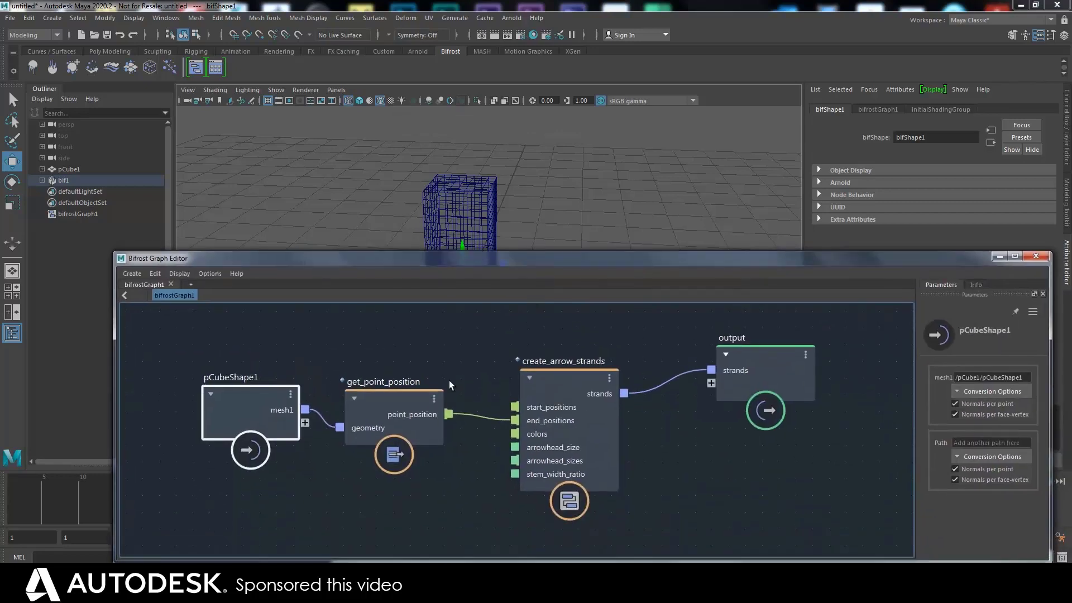
Spread the nodes apart and create a value node for the start_positions input of create_arrow_strands
left_click_drag(266, 411, 220, 421)
left_click_drag(380, 400, 350, 411)
left_click_drag(550, 403, 558, 390)
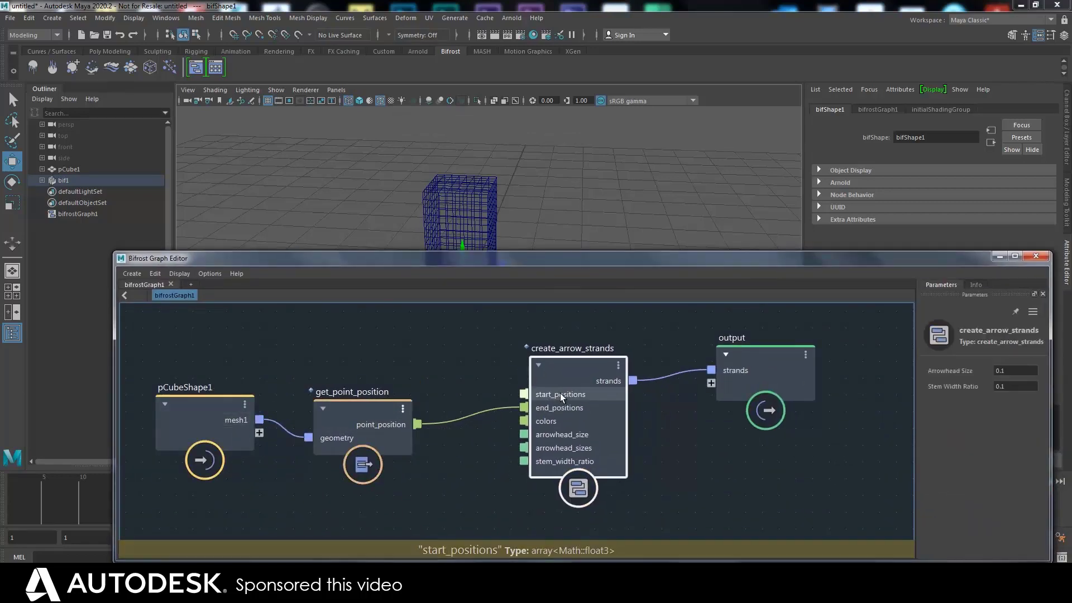
right_click(536, 394)
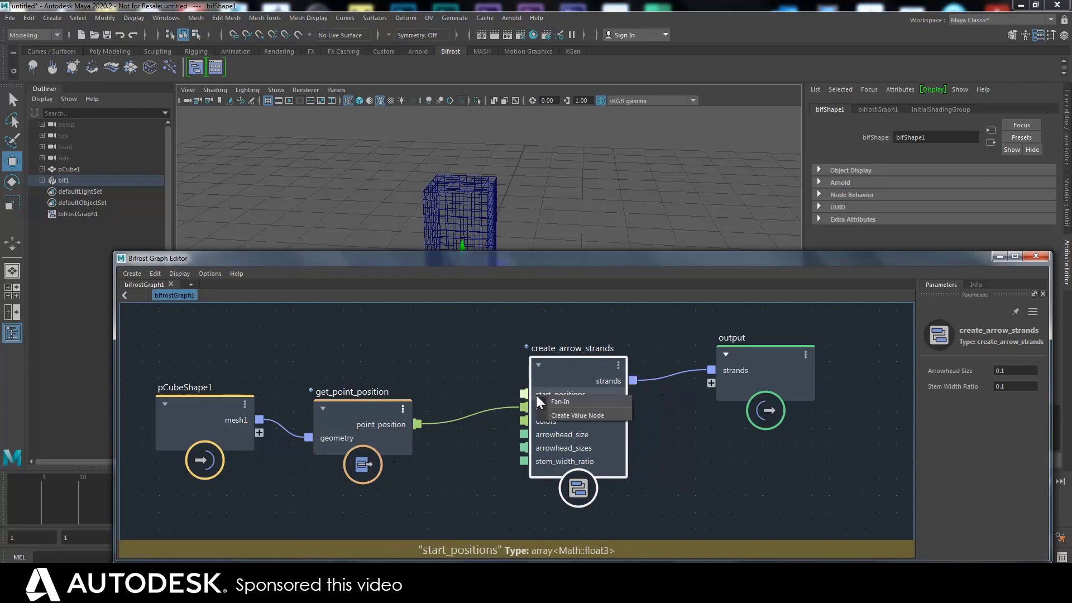
left_click(561, 415)
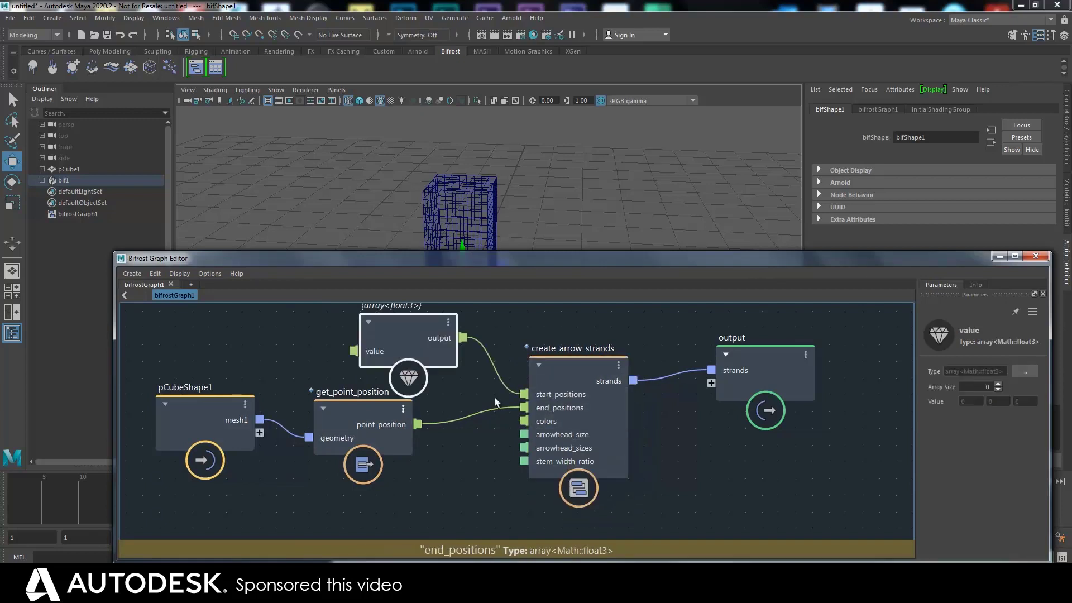
left_click_drag(411, 349, 410, 355)
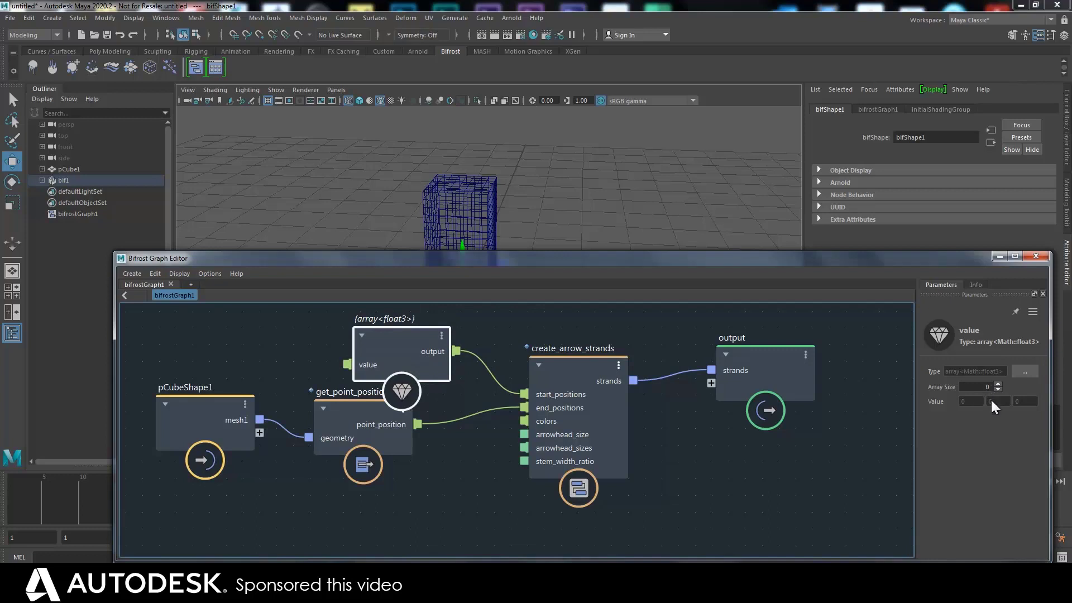
left_click_drag(409, 344, 408, 343)
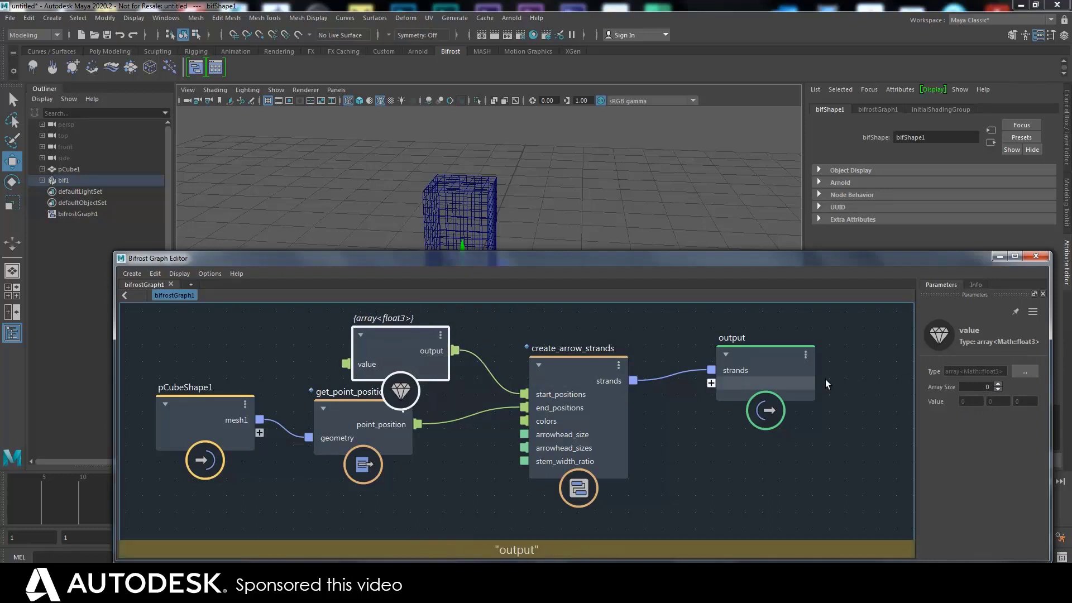
Set the array size of the start positions value node to 1
left_click(988, 387)
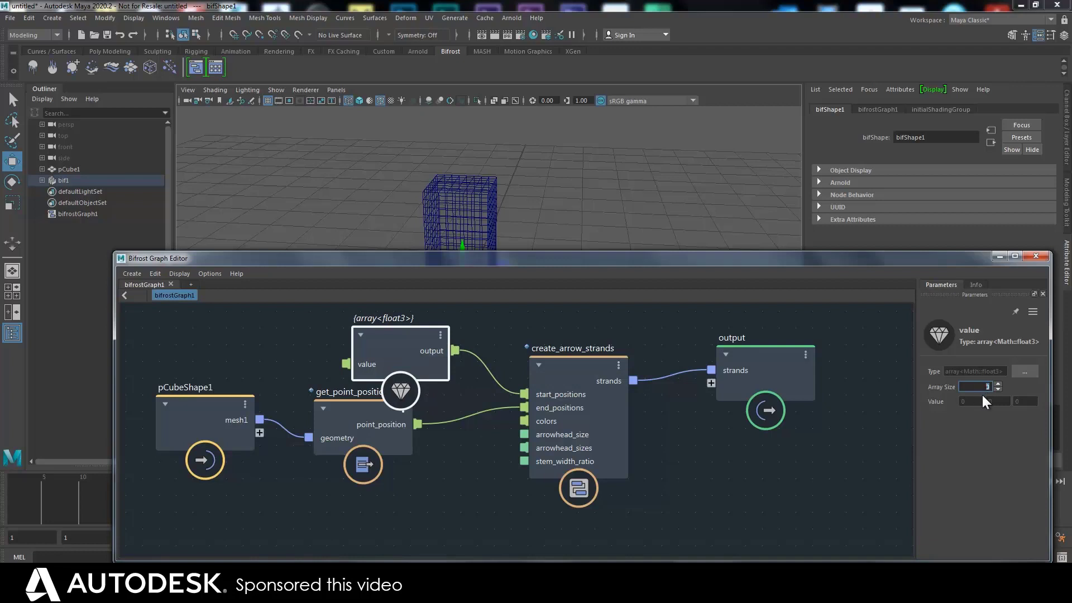
left_click_drag(559, 253, 593, 467)
left_click_drag(566, 420, 586, 431)
scroll(565, 385, "up", 3)
left_click_drag(553, 327, 581, 290, "alt")
left_click_drag(582, 420, 421, 281)
left_click_drag(908, 433, 978, 486)
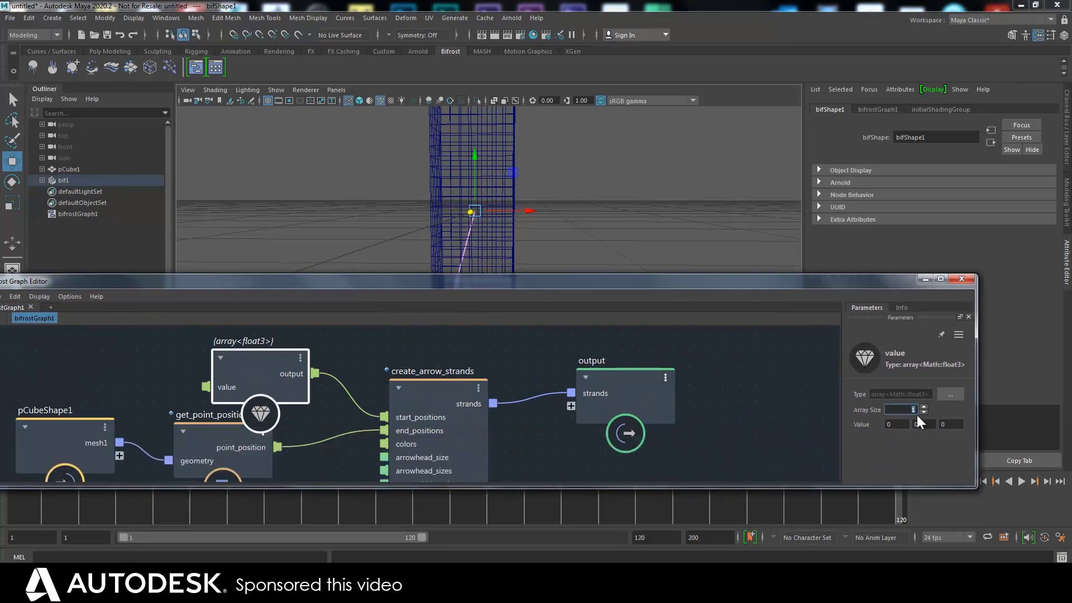
Increase the value node's array size in turn to 3, 30 and 300 to draw more arrows inside the cube
type("3")
key("Return")
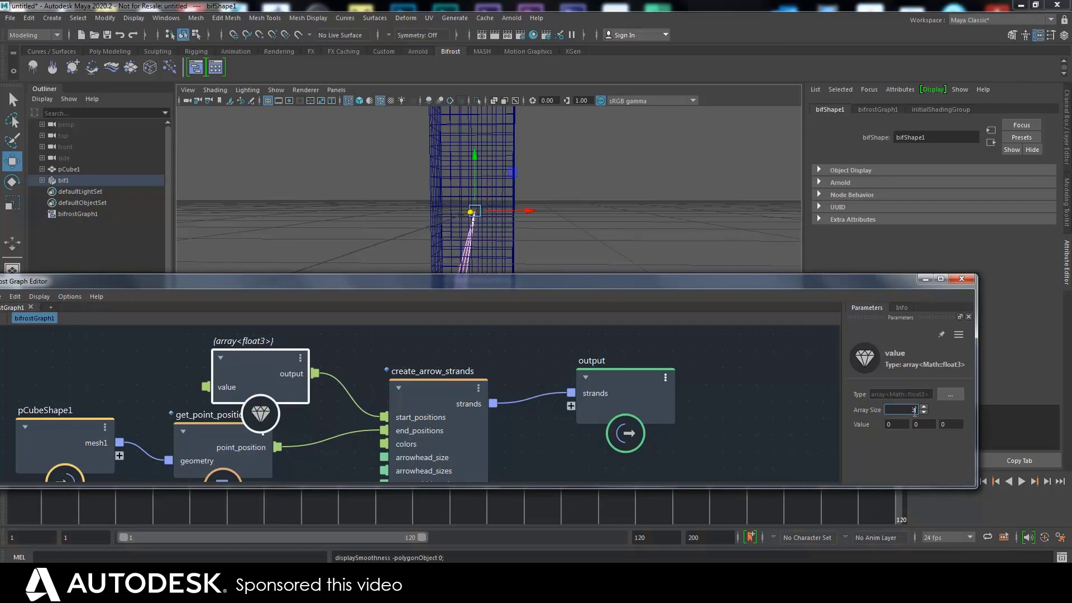
type("0")
key("Return")
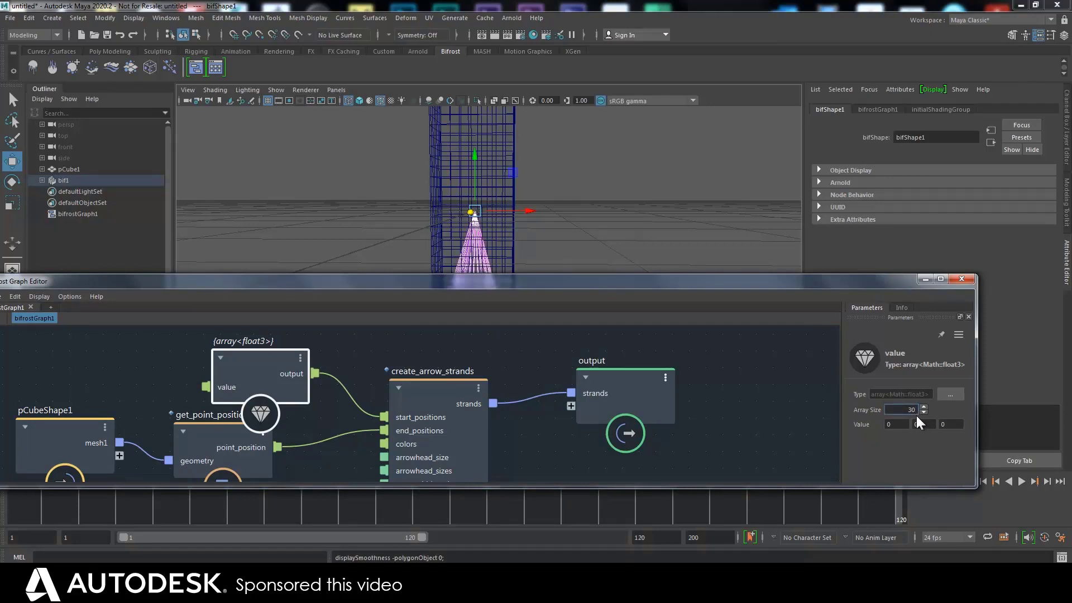
type("0")
key("Return")
left_click_drag(611, 286, 629, 405)
left_click_drag(565, 299, 477, 310, "alt")
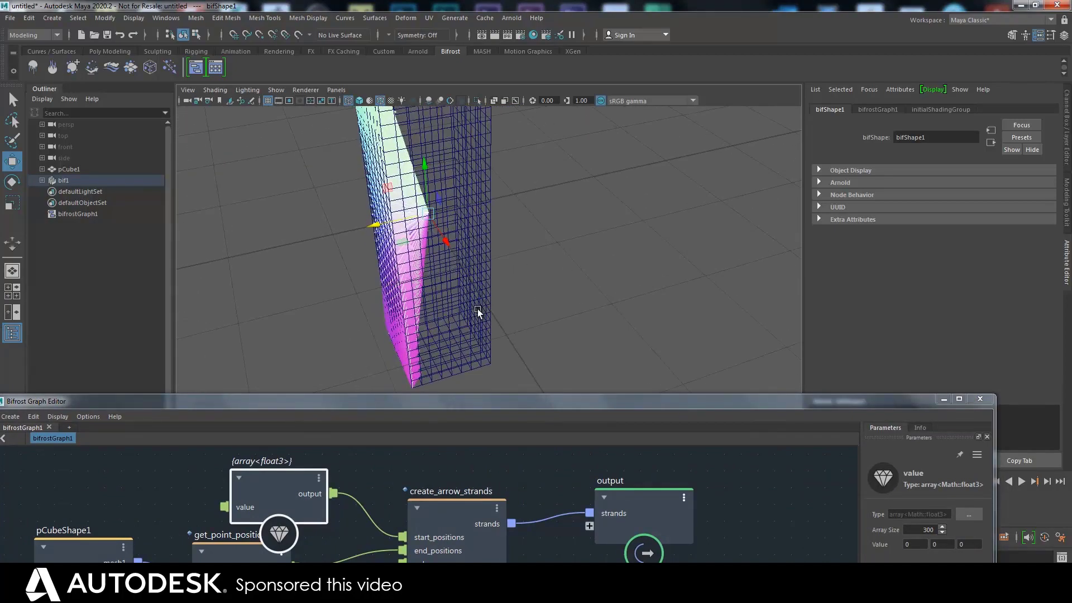
left_click_drag(517, 266, 433, 274, "alt")
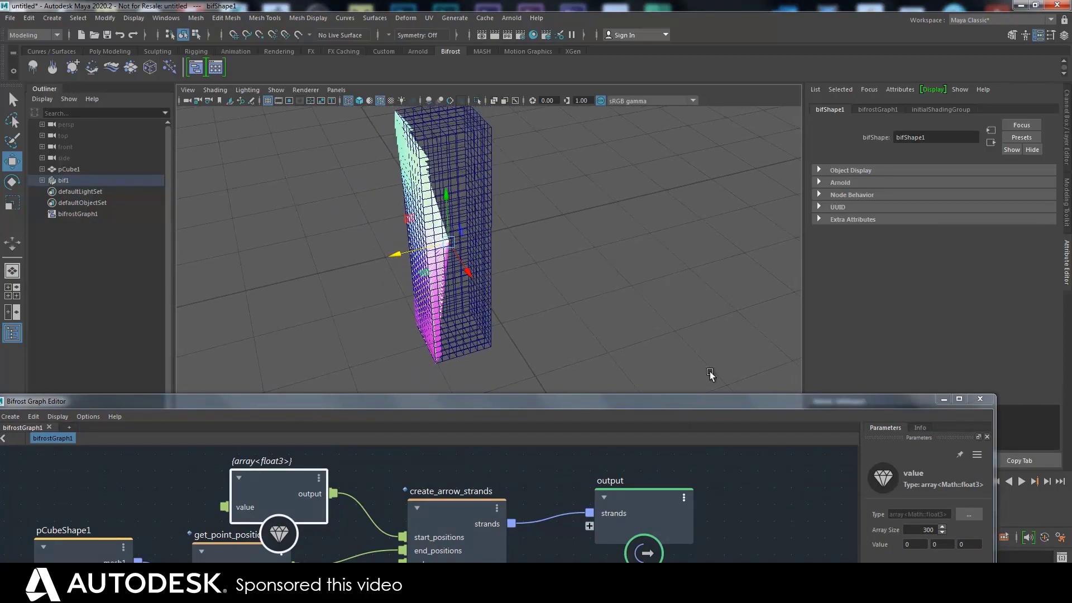
Set the value node's array size to 1, 10, 100 and 1000 in turn to fill the cube with arrows
double_click(922, 531)
type("1")
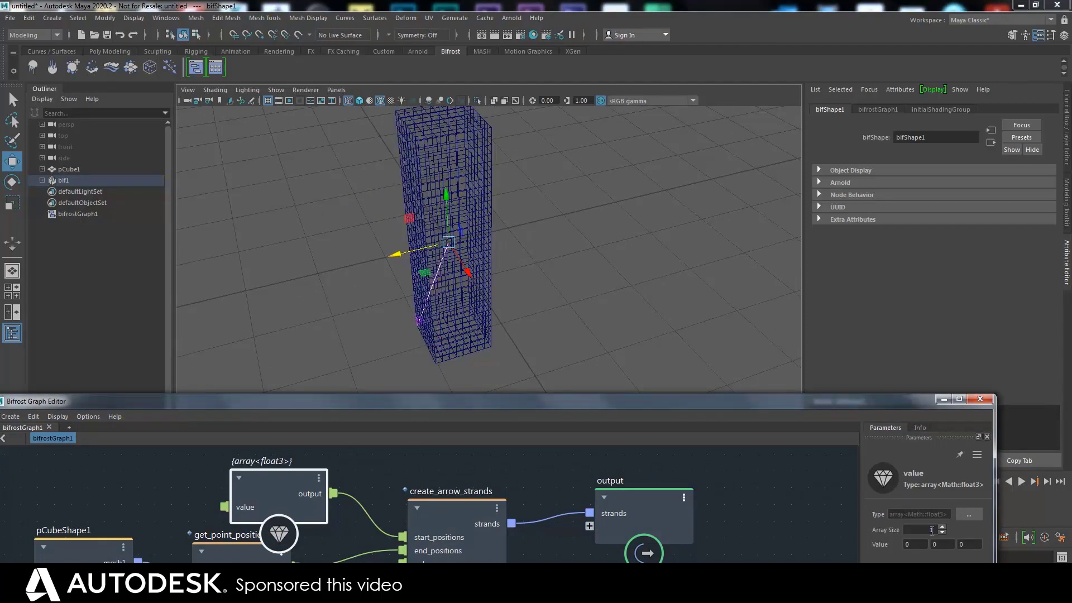
type("0")
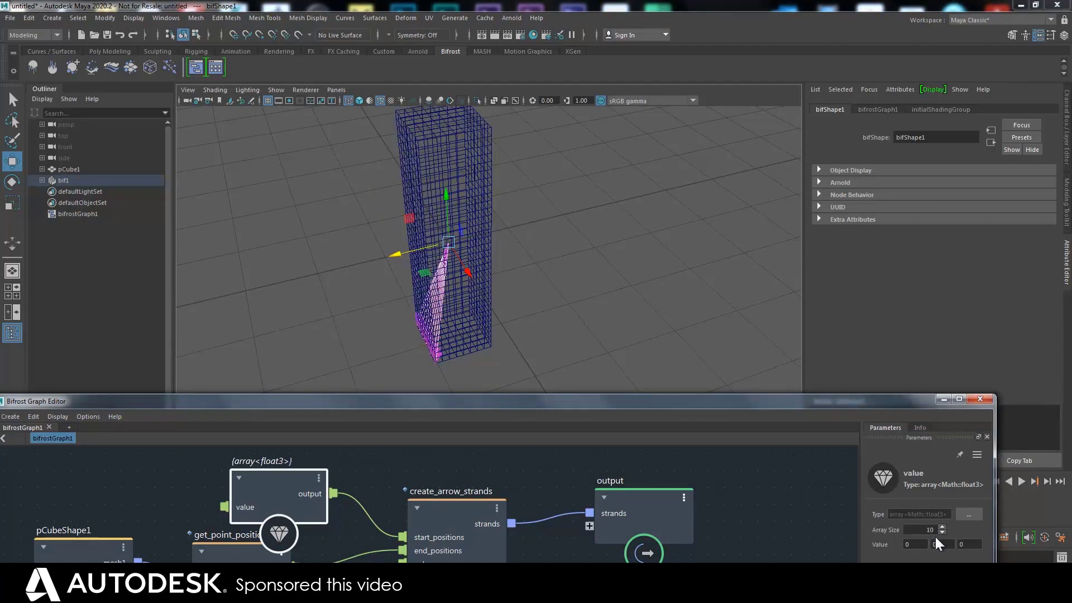
type("0")
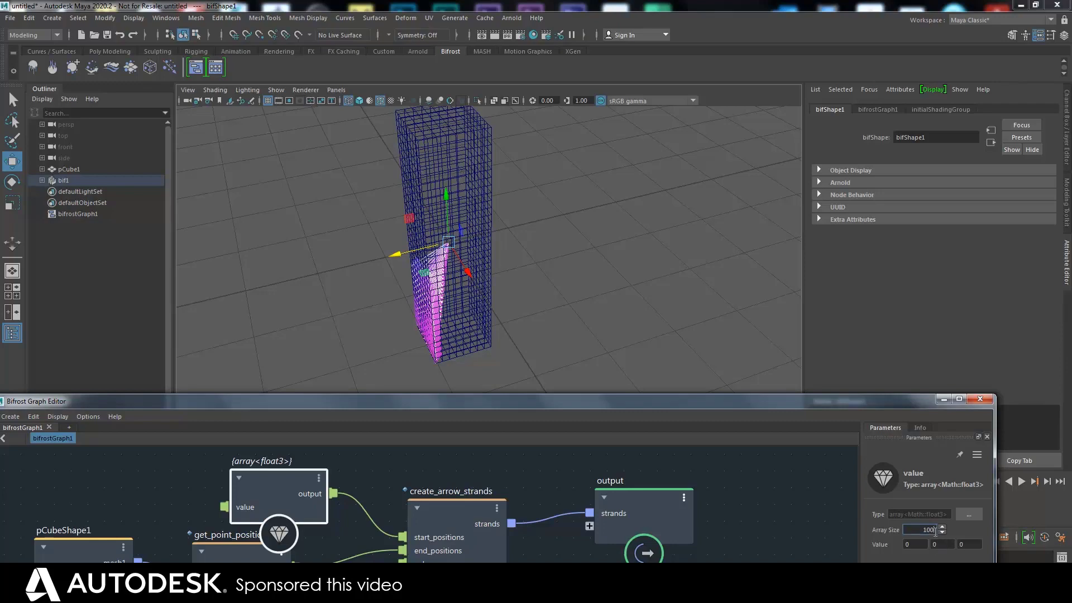
type("0")
key("Return")
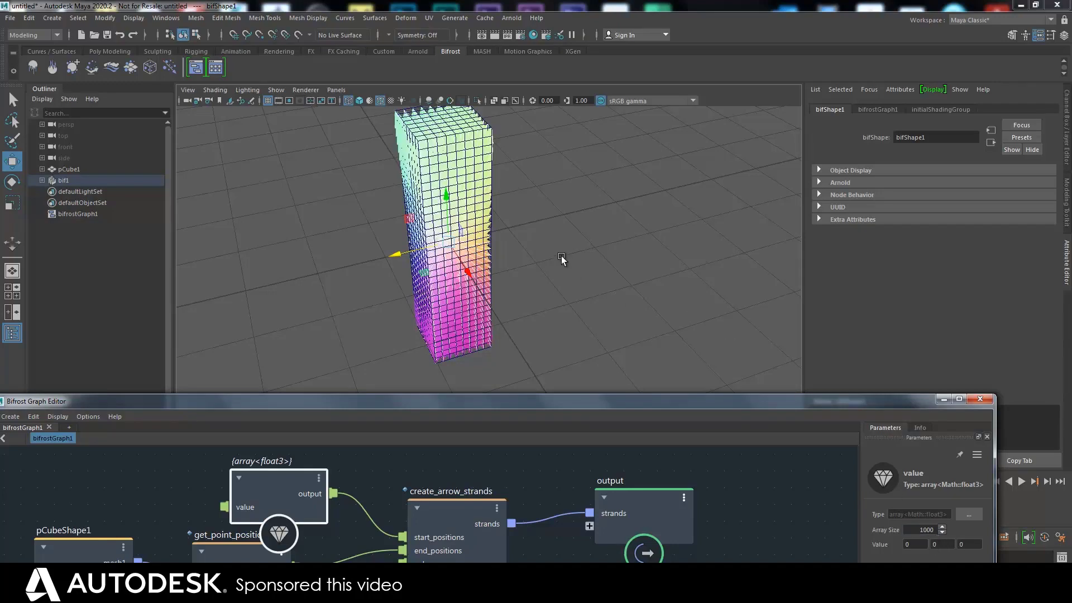
left_click_drag(565, 242, 618, 353, "alt")
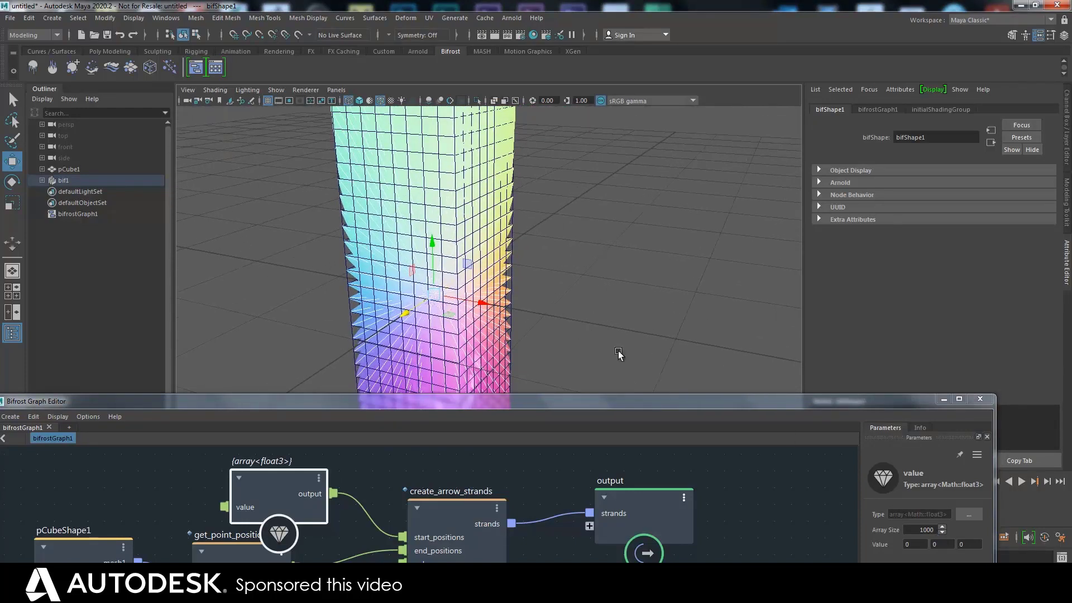
Reduce the value node's array size to 1 and examine the single arrow from the cube's centre
left_click(930, 530)
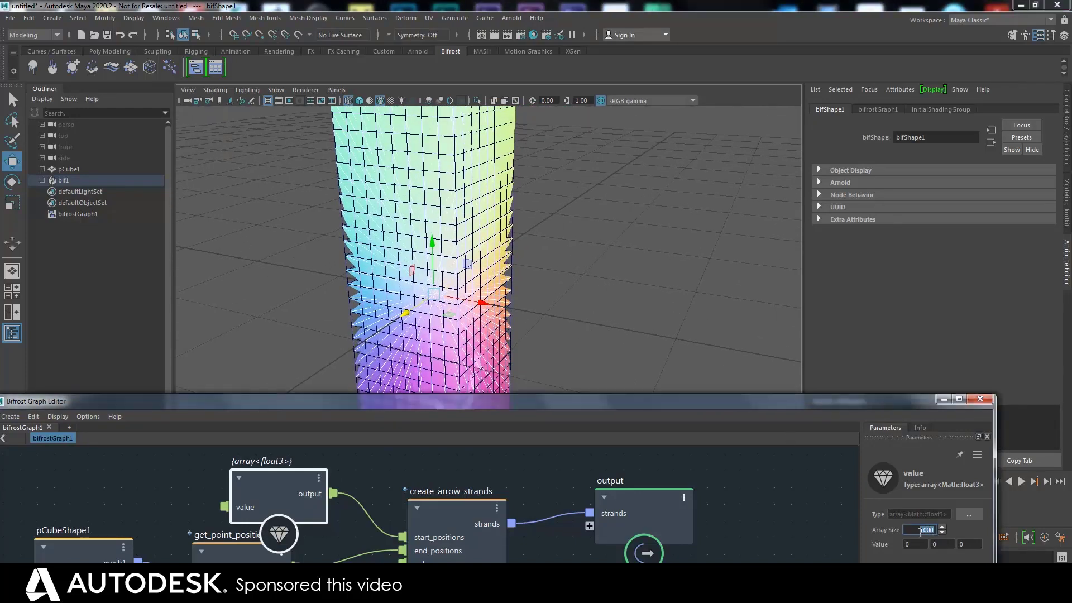
type("1")
key("Return")
left_click_drag(581, 315, 614, 167, "alt")
left_click_drag(581, 202, 496, 146, "alt")
left_click_drag(468, 310, 391, 335, "alt")
left_click_drag(387, 400, 407, 345)
left_click_drag(391, 268, 411, 259, "alt")
Enlarge the graph editor and add a Draw_Vector_ node below create_arrow_strands
double_click(406, 465)
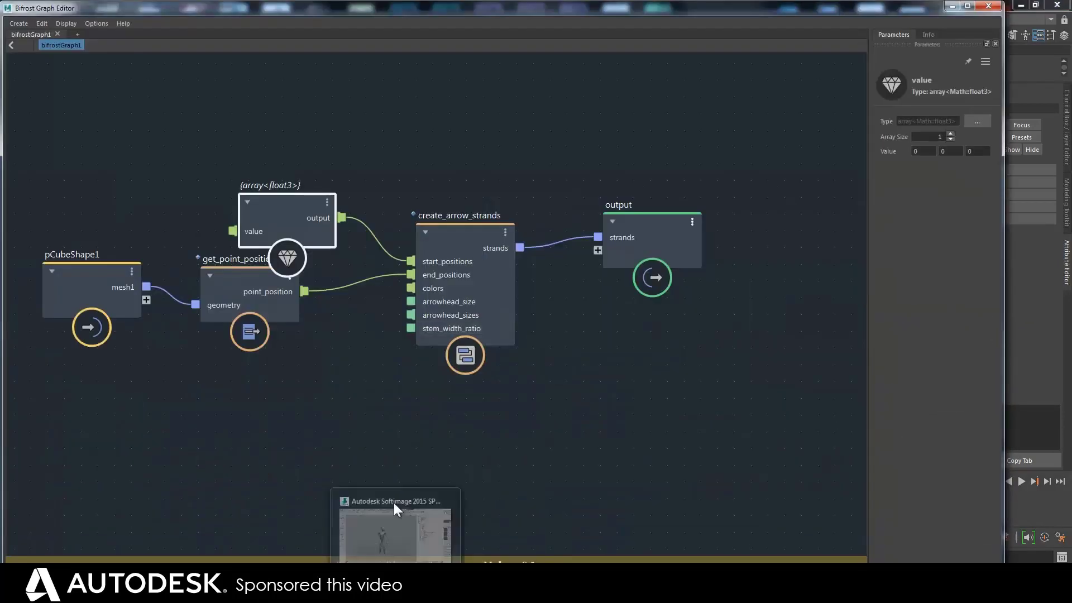
key("a")
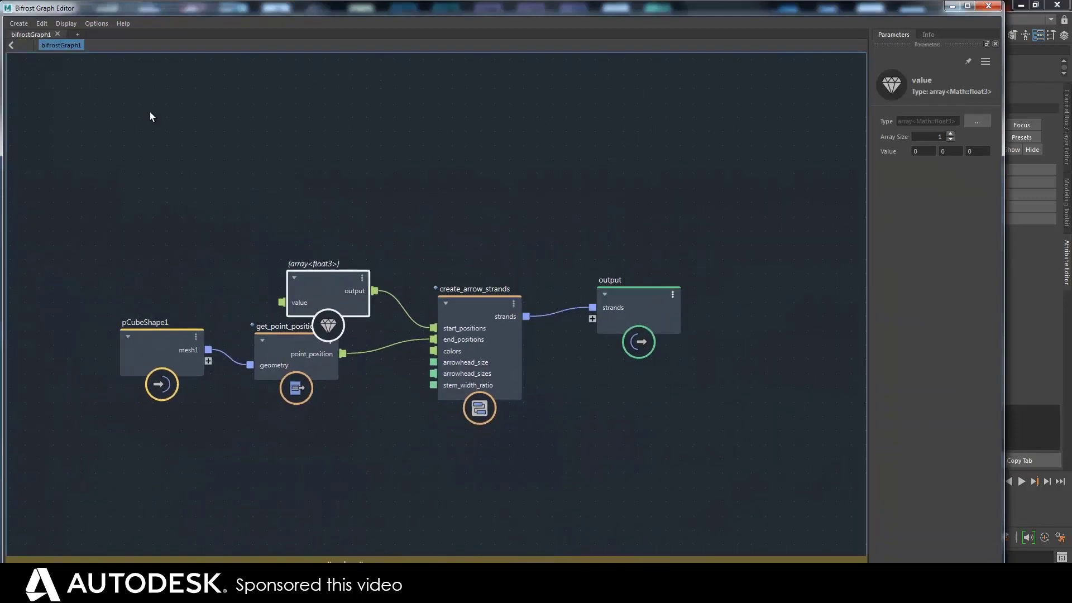
key("Tab")
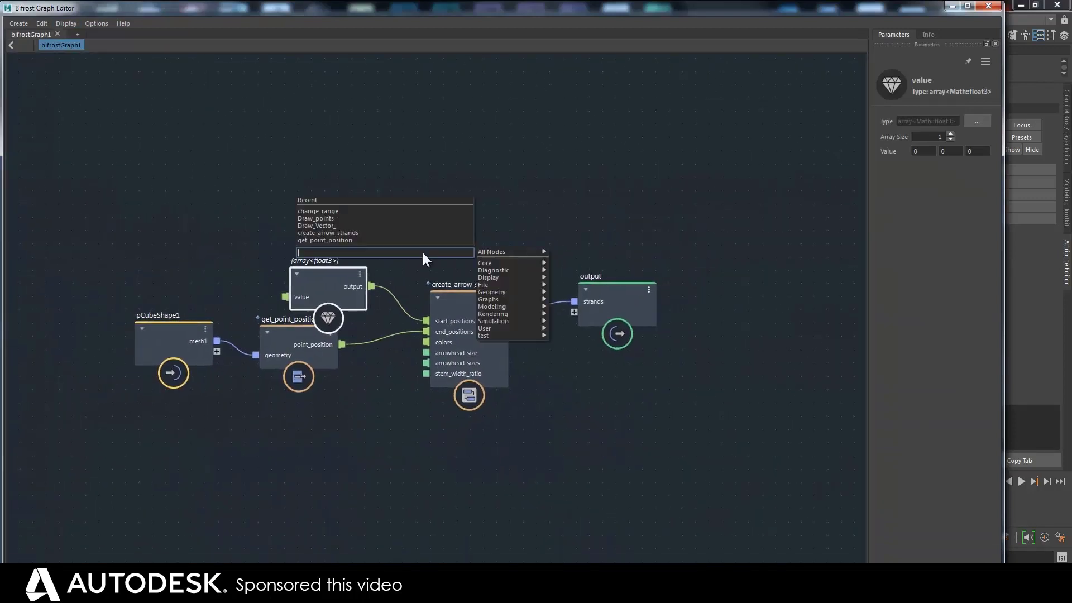
type("da")
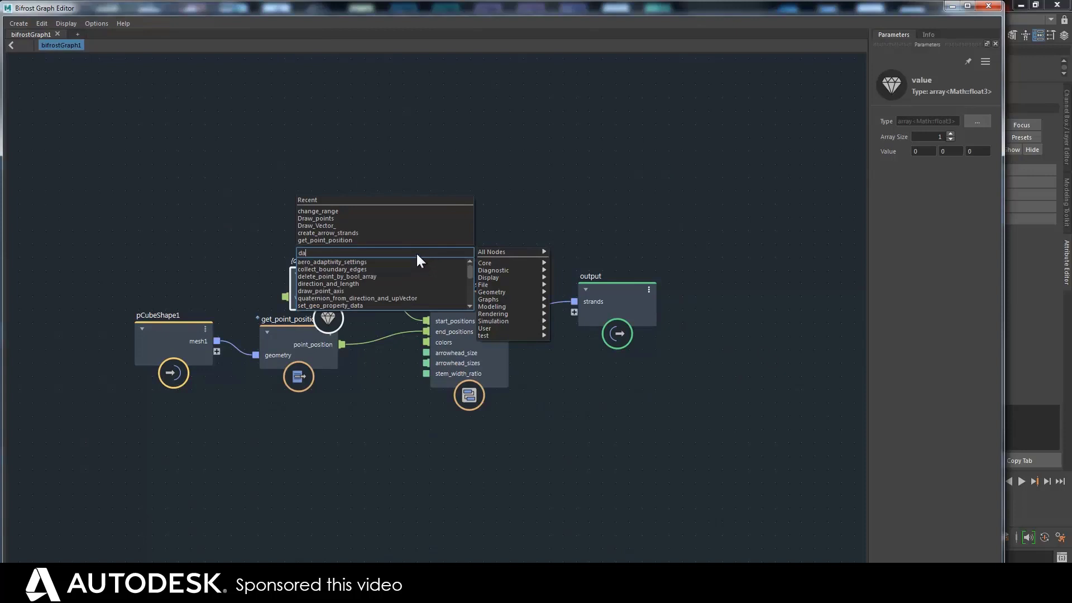
type("v")
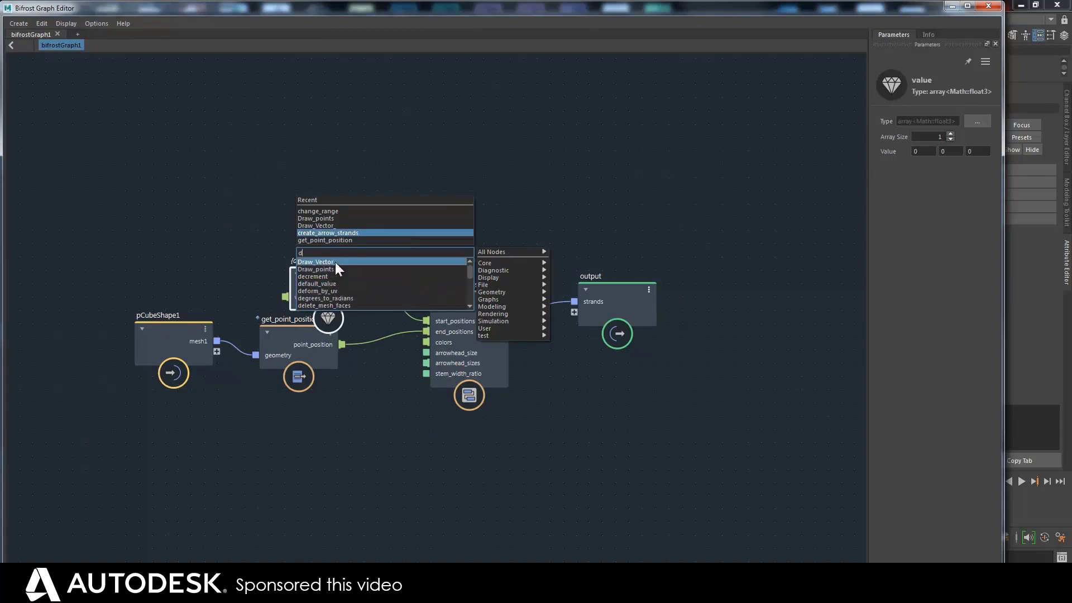
left_click(335, 263)
left_click_drag(415, 265, 453, 389)
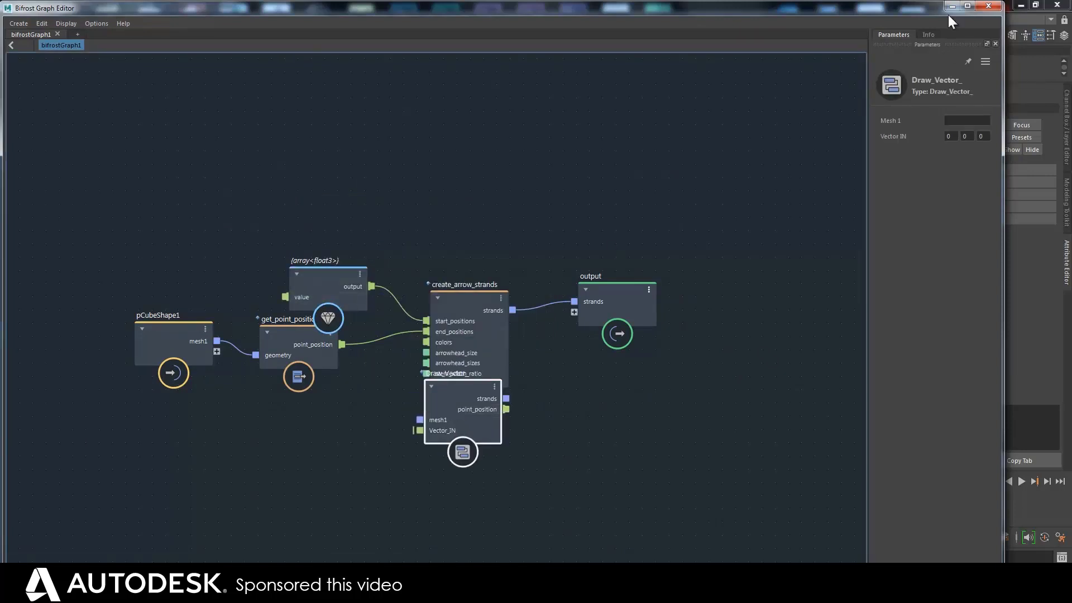
Connect point_position to Vector_IN of Draw_Vector_, pCubeShape1's mesh1 to its mesh1 input, and its strands output to the graph output
left_click_drag(921, 8, 809, 263)
left_click_drag(576, 290, 623, 159)
left_click_drag(488, 333, 497, 447)
key("a")
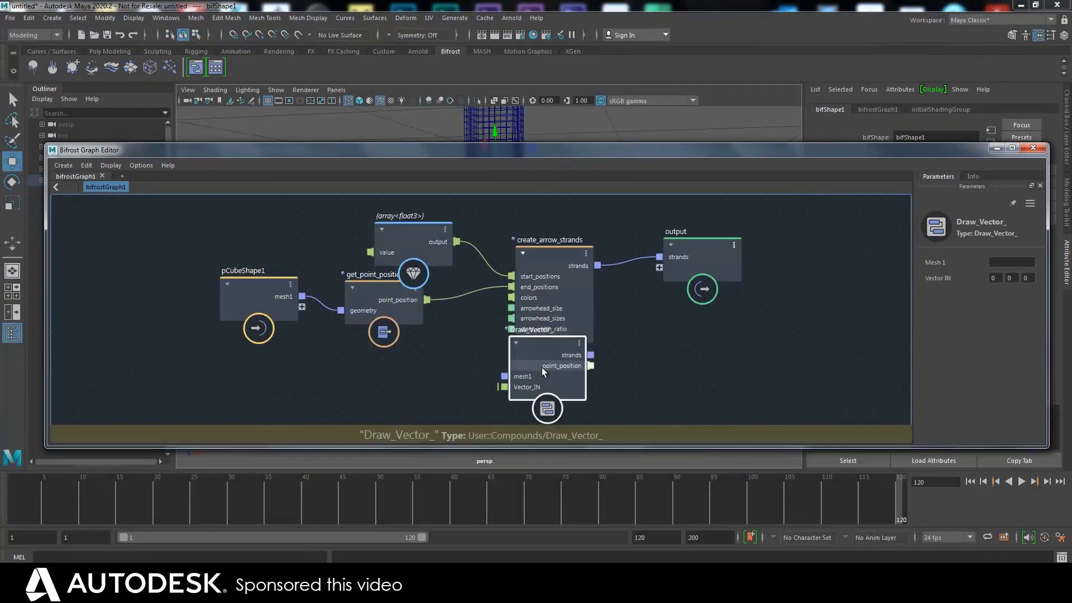
key("l")
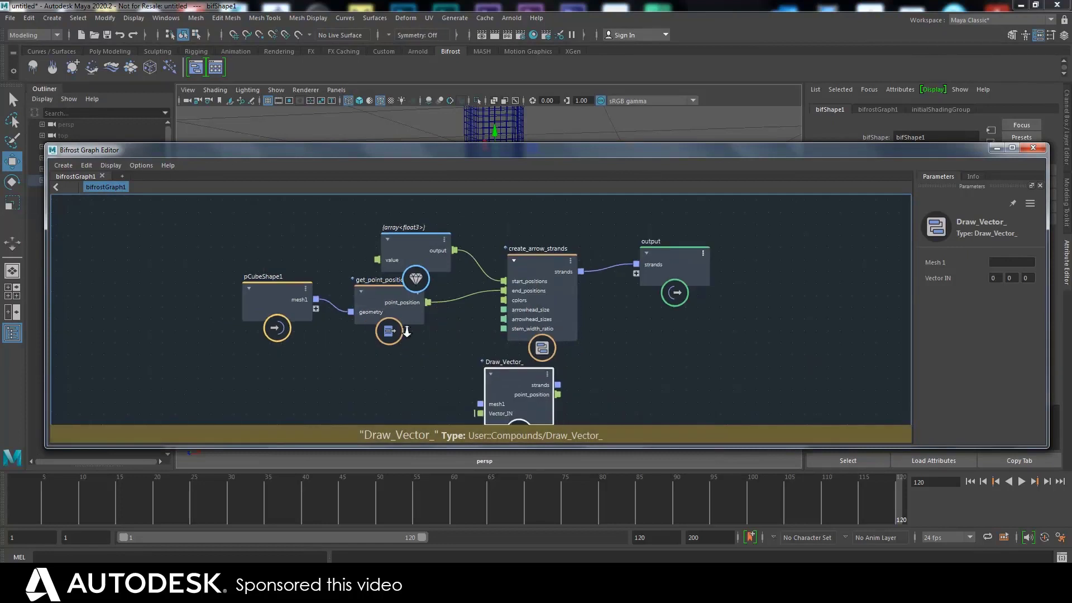
left_click_drag(433, 271, 481, 374)
left_click_drag(329, 268, 481, 365)
left_click_drag(553, 347, 626, 235)
Delete the create_arrow_strands node and the float3 array value node
left_click(539, 251)
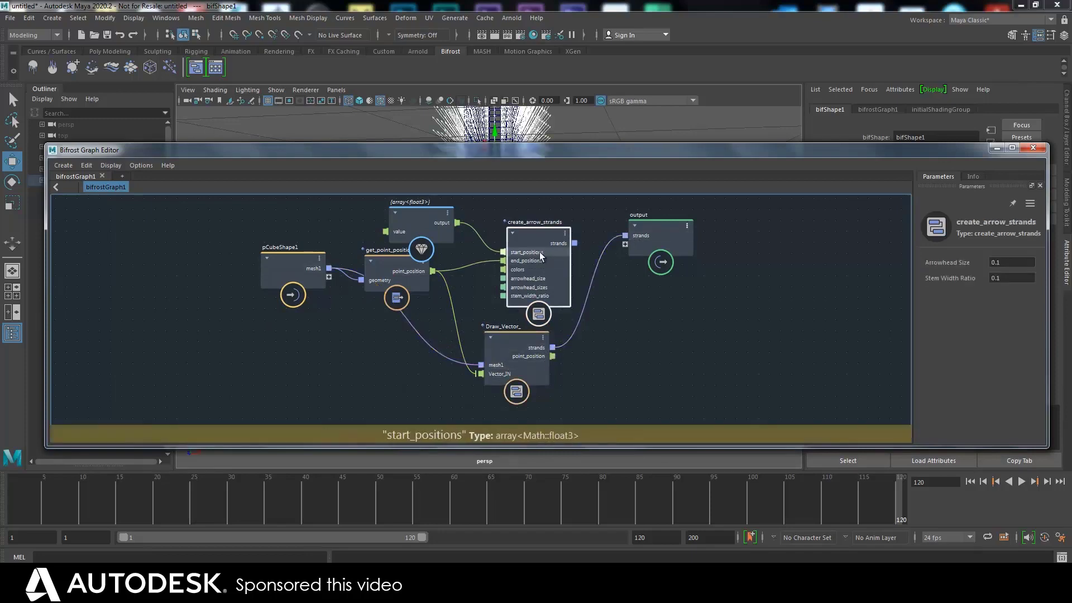
key("Delete")
left_click(419, 217)
key("Delete")
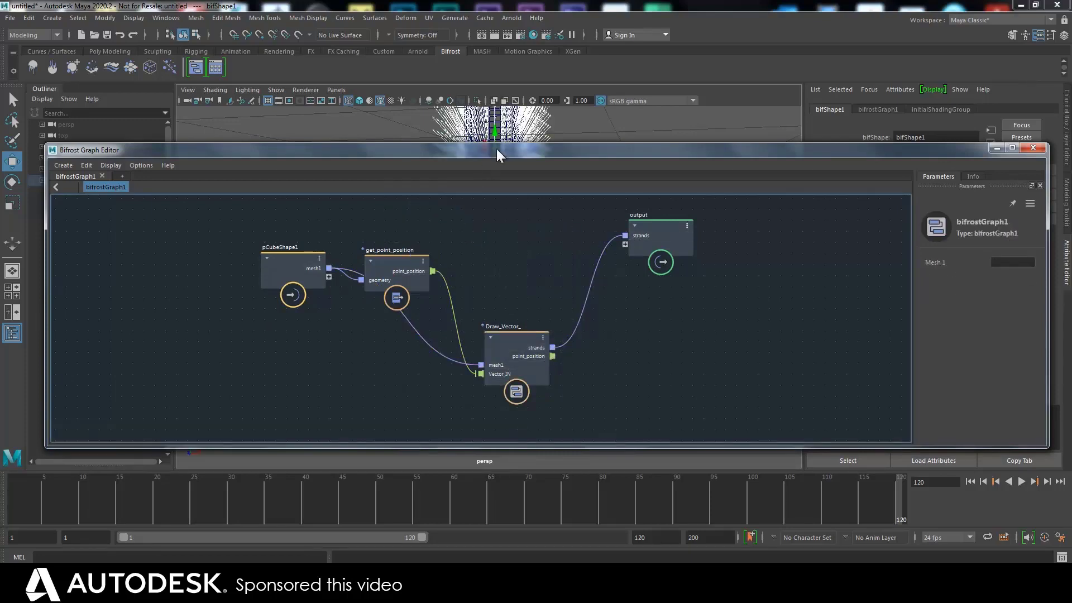
Examine the direction and length of the vectors drawn at the cube's points from several angles
left_click_drag(497, 150, 498, 344)
left_click_drag(481, 268, 411, 277, "alt")
left_click_drag(437, 341, 450, 377)
scroll(450, 313, "up", 2)
left_click_drag(451, 329, 458, 293, "alt")
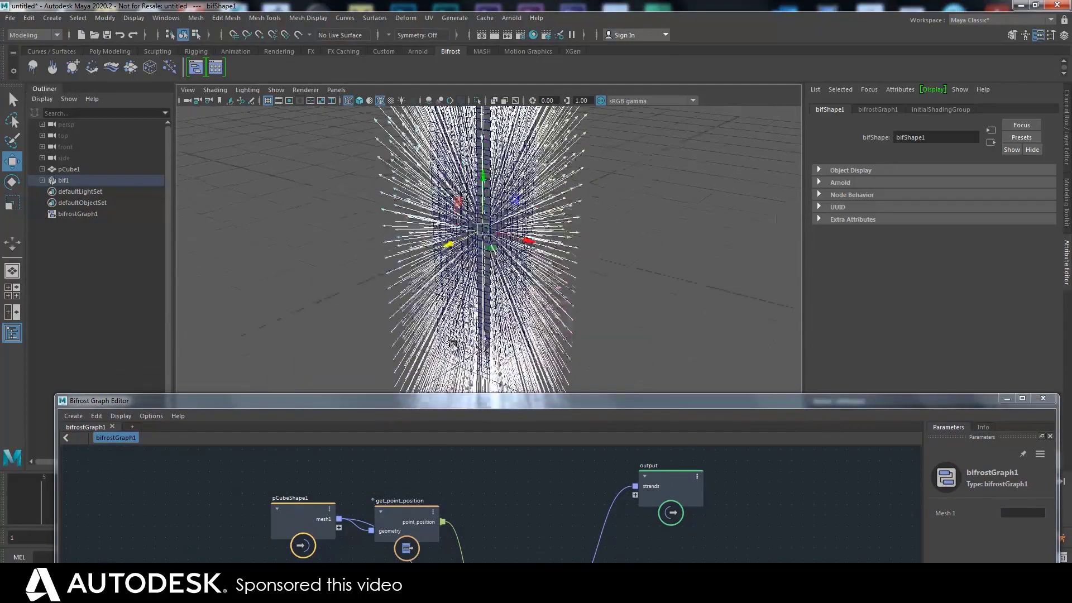
left_click_drag(431, 326, 404, 276, "alt")
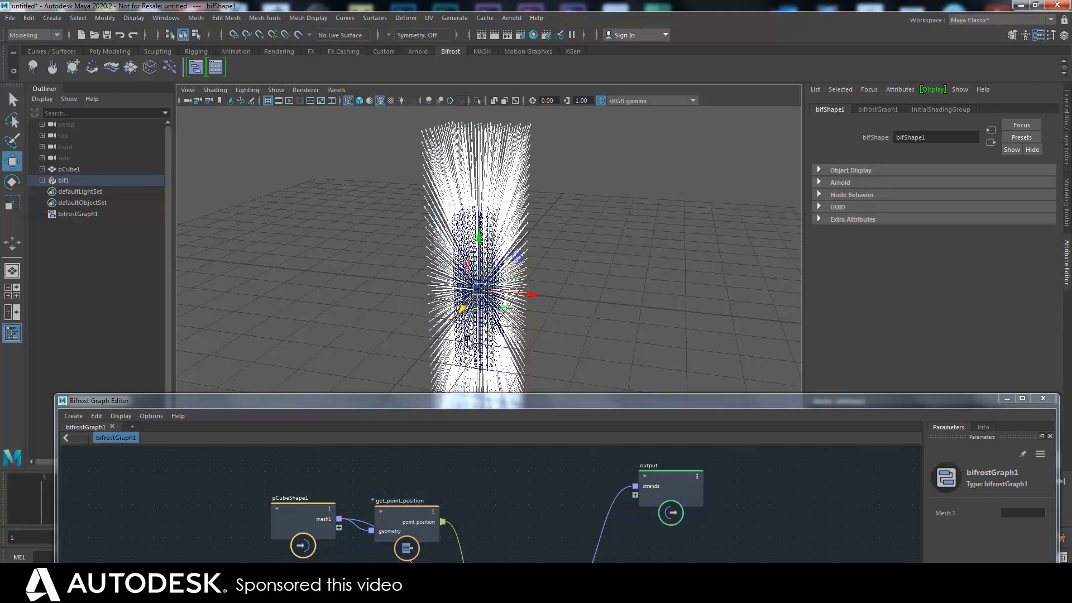
Move the output node farther from Draw_Vector_ and rearrange the pCubeShape1, get_point_position and Draw_Vector_ nodes to leave space between them
left_click_drag(449, 407, 432, 257)
left_click(493, 449)
left_click_drag(493, 449, 490, 439)
left_click_drag(648, 336, 780, 356)
left_click_drag(490, 432, 489, 423)
left_click_drag(364, 369, 375, 356)
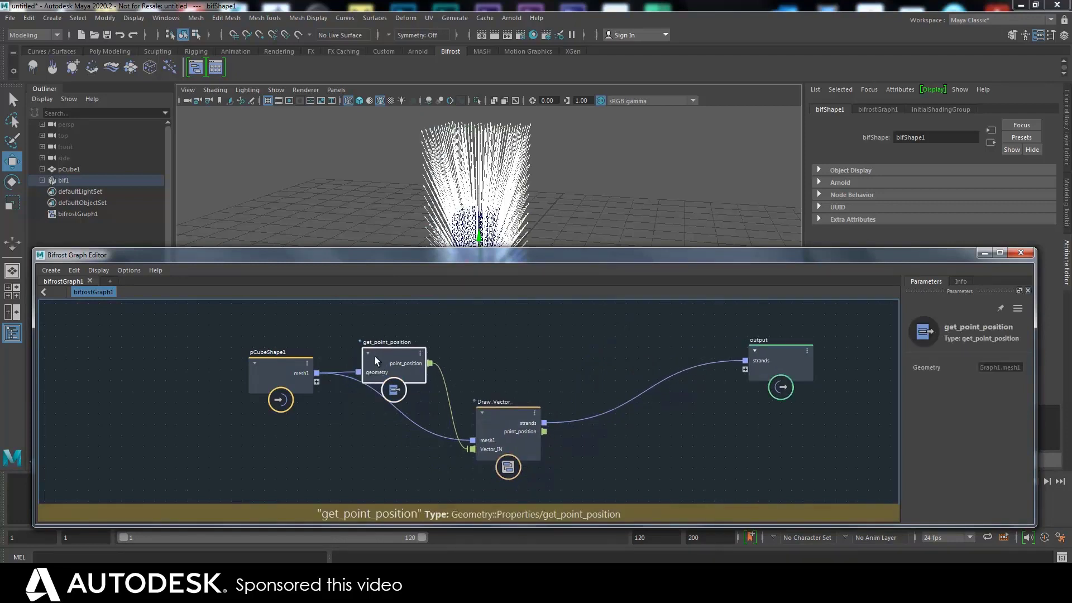
left_click_drag(275, 361, 267, 373)
left_click_drag(385, 360, 386, 368)
left_click_drag(507, 420, 501, 427)
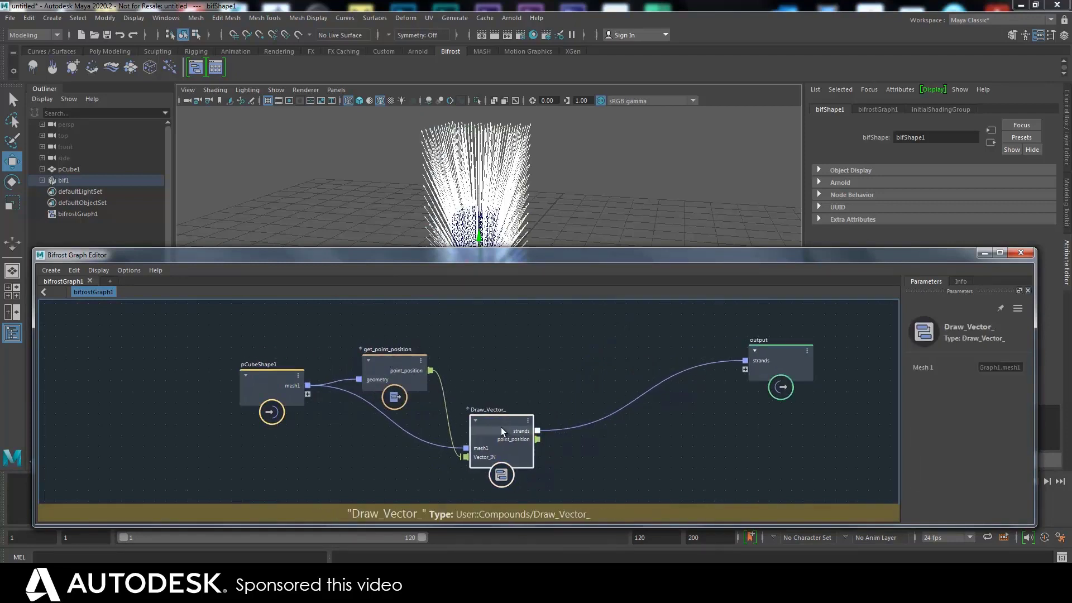
Delete the connection between Draw_Vector_'s strands output and the graph's output node
left_click(583, 357)
left_click(490, 433)
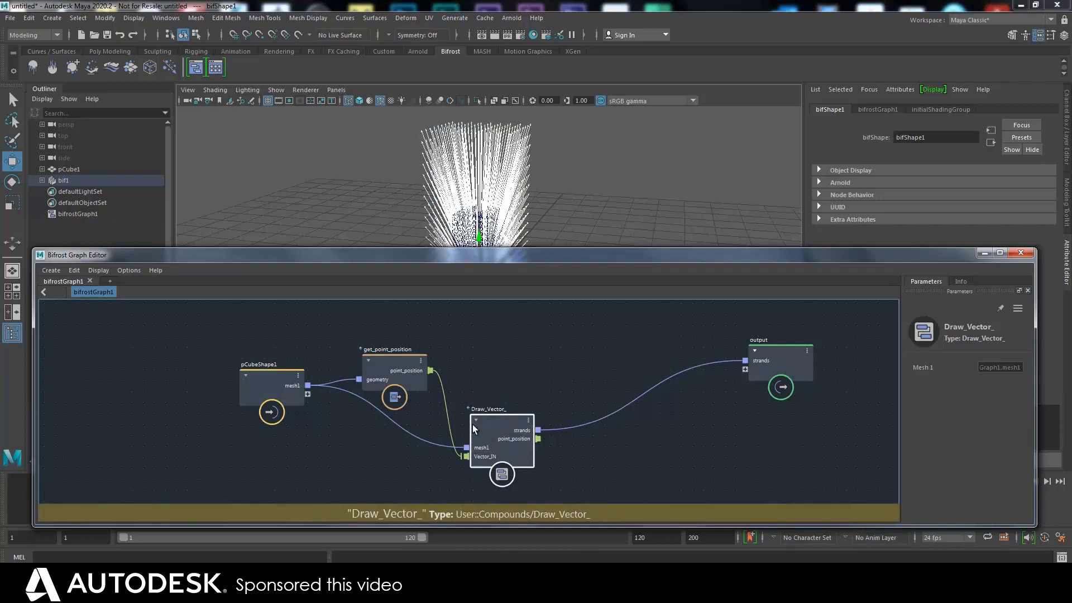
left_click(582, 428)
key("Delete")
left_click_drag(489, 434, 490, 440)
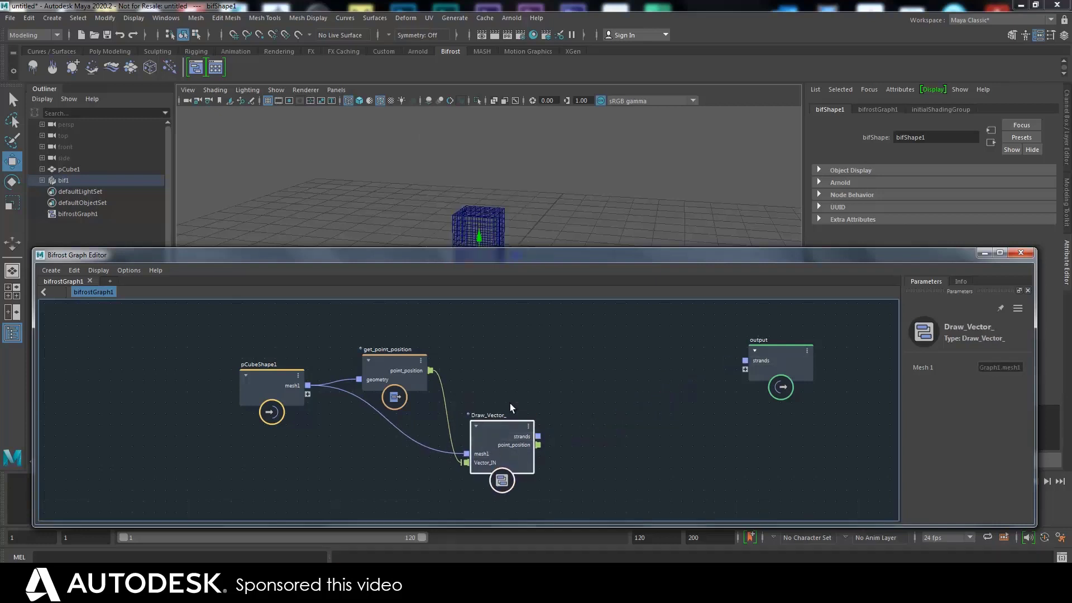
Add a set_point_position node and place it between get_point_position and the output node, above Draw_Vector_
left_click_drag(385, 366, 388, 365)
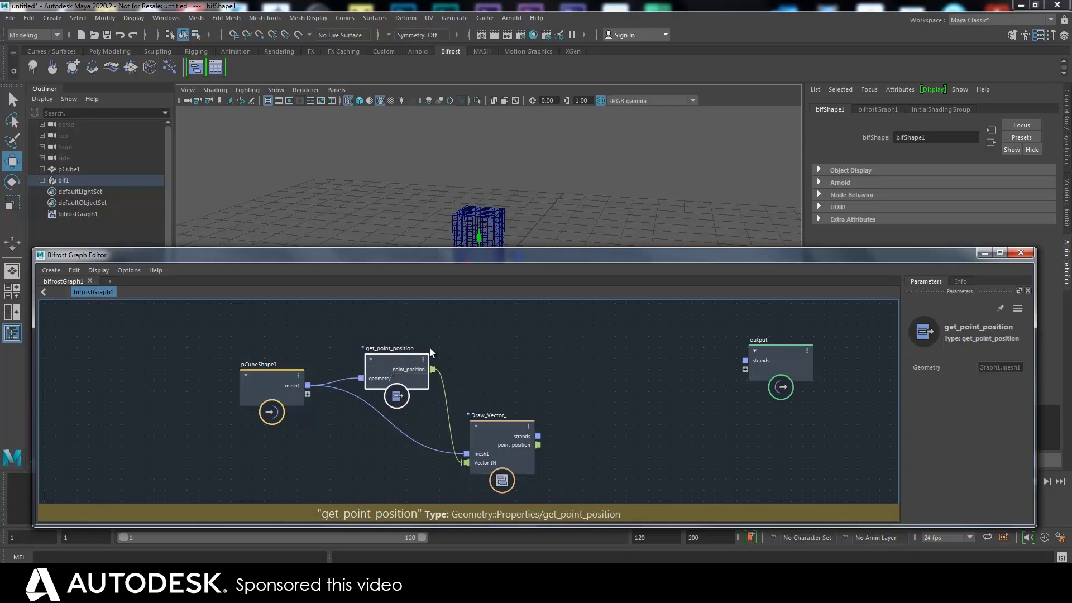
key("Tab")
type("setpo")
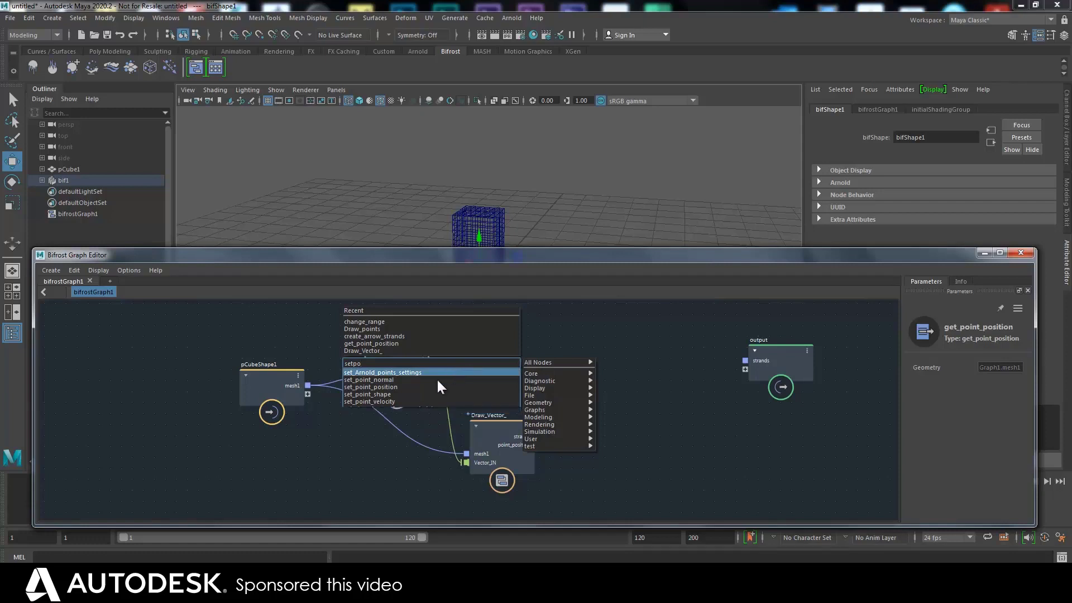
left_click(395, 387)
left_click_drag(488, 373, 577, 342)
Connect point_position to set_point_position's positions, pCubeShape1's mesh1 to its geometry, and its out_geometry to the output node's strands port
left_click_drag(433, 369, 551, 365)
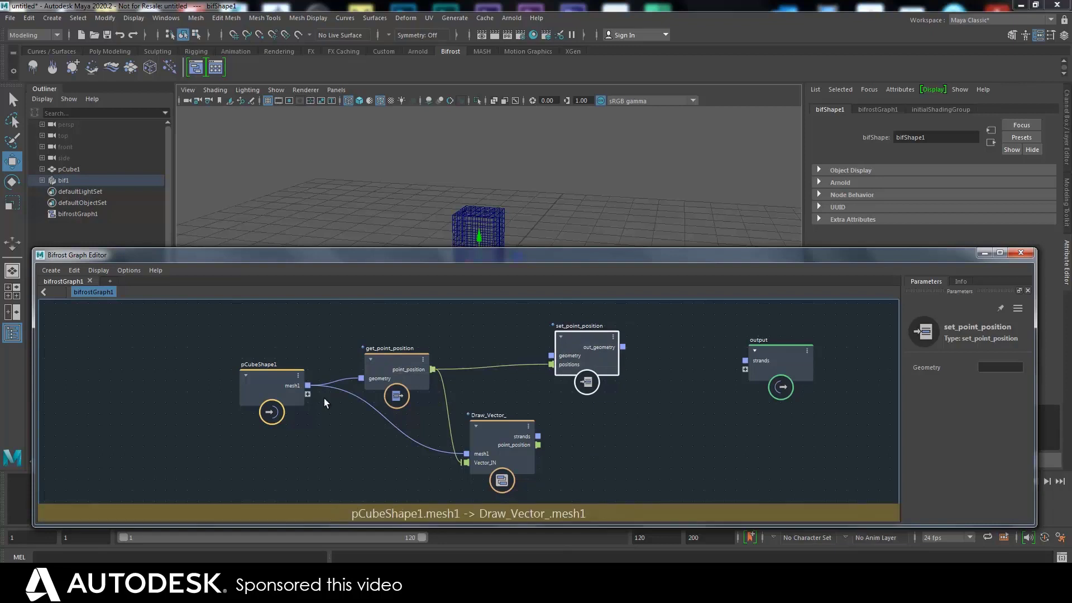
left_click_drag(308, 385, 551, 356)
left_click_drag(623, 347, 745, 360)
Move the Bifrost result sideways in the viewport so it stands beside the original cube
left_click_drag(624, 259, 601, 353)
left_click_drag(532, 293, 689, 311)
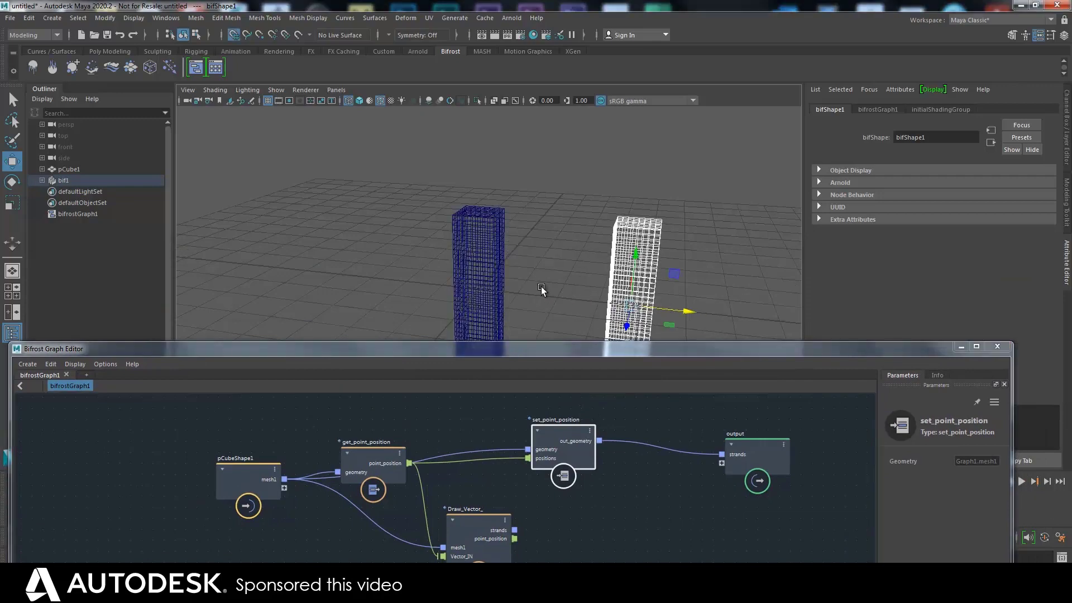
middle_click_drag(535, 282, 509, 236, "alt")
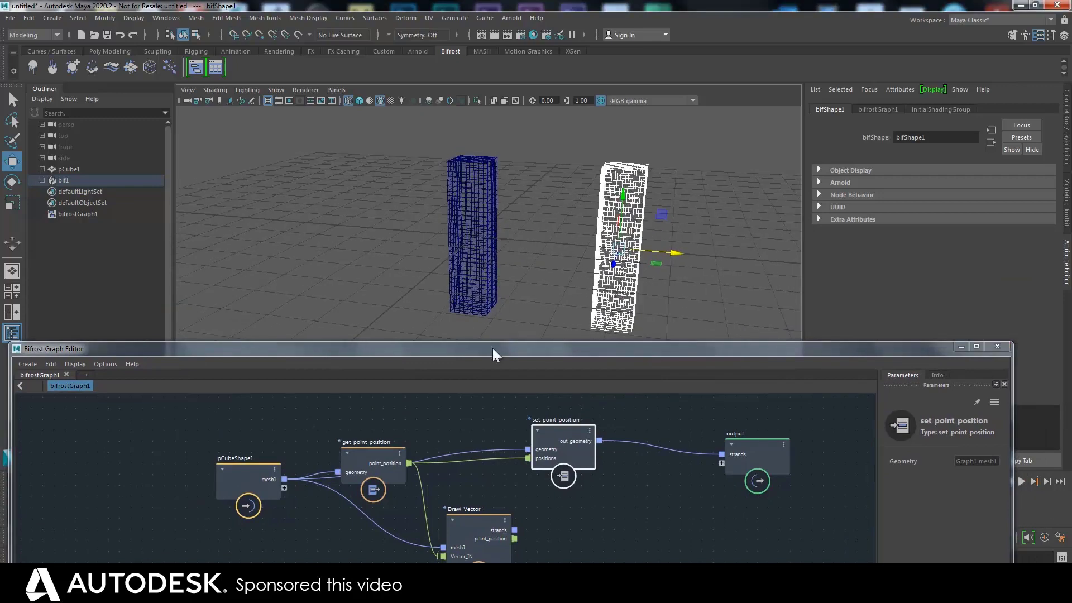
left_click_drag(492, 353, 525, 311)
scroll(497, 244, "down", 1)
middle_click_drag(488, 226, 498, 212, "alt")
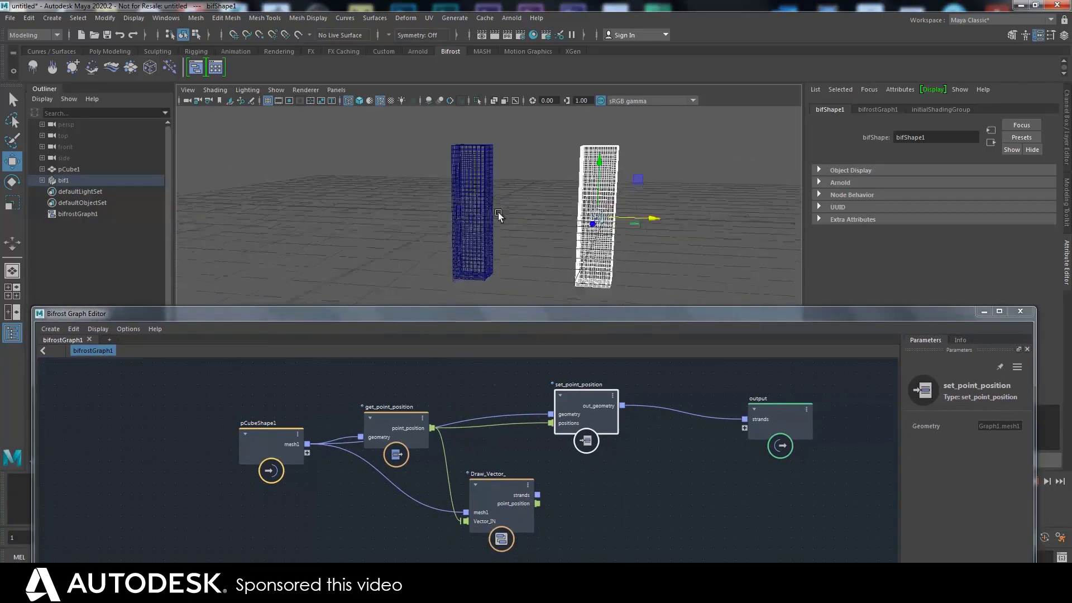
Spread out the pCubeShape1, get_point_position, set_point_position and output nodes to leave a wide gap in the middle of the graph
left_click_drag(274, 437, 218, 413)
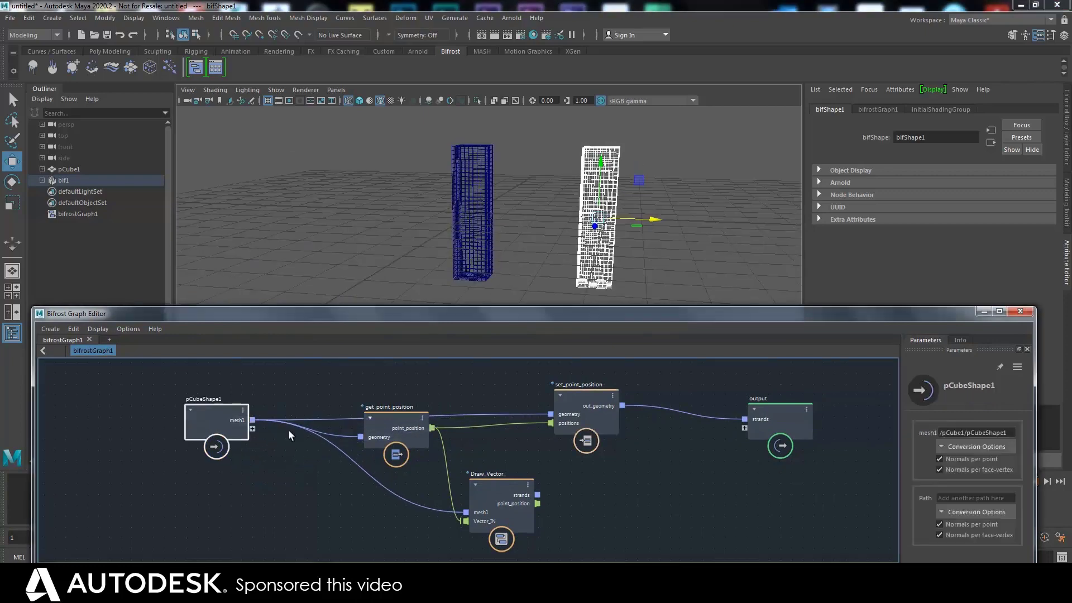
left_click_drag(382, 416, 354, 413)
left_click_drag(592, 410, 687, 406)
left_click_drag(779, 424, 866, 419)
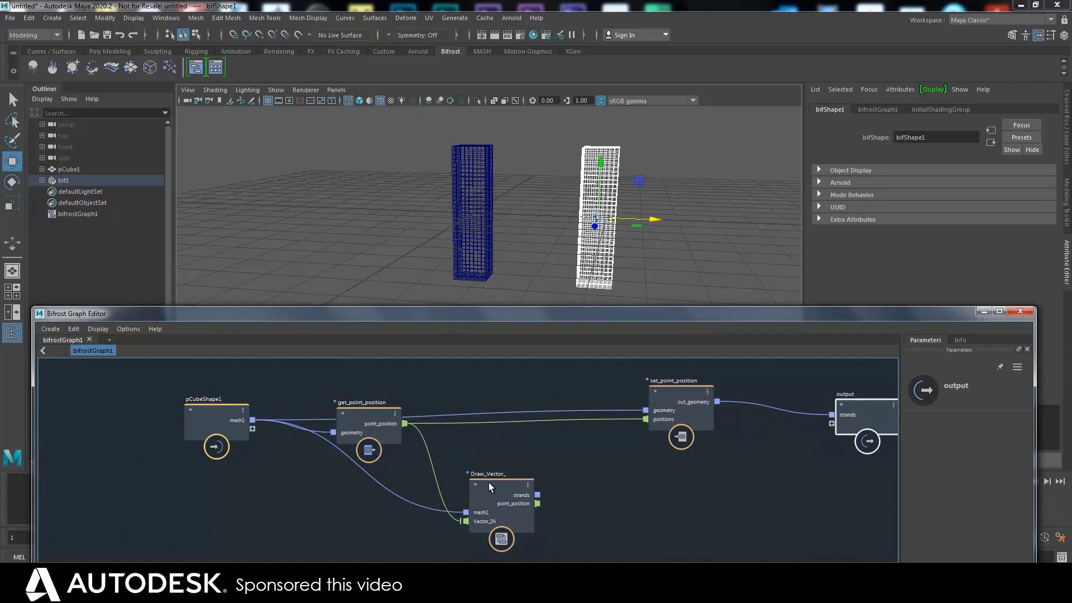
left_click_drag(488, 483, 485, 492)
left_click_drag(381, 414, 383, 428)
left_click_drag(678, 395, 695, 404)
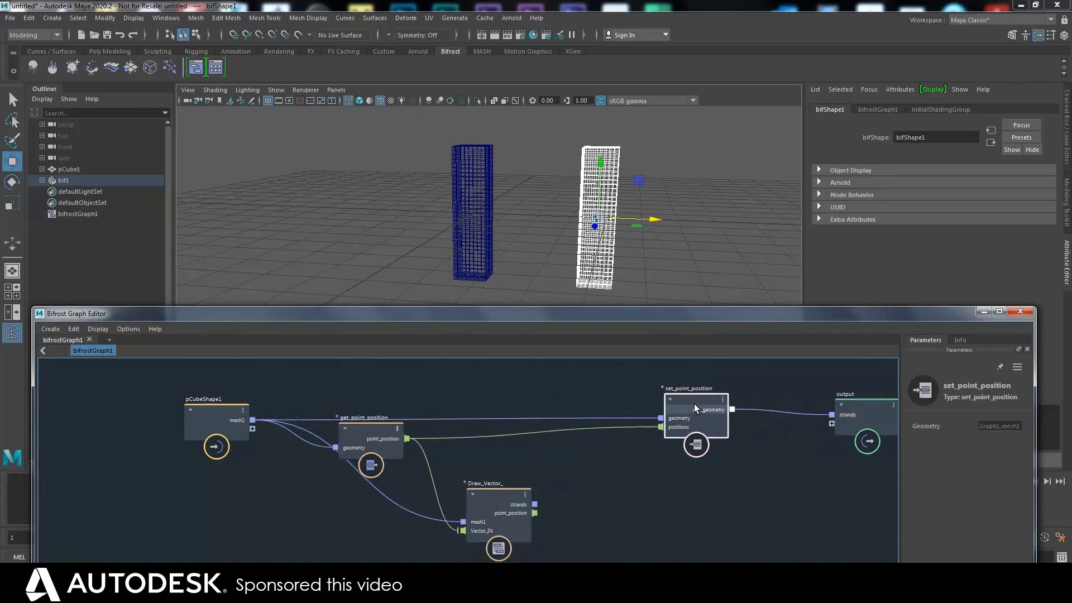
left_click_drag(373, 431, 376, 433)
left_click_drag(694, 397, 696, 406)
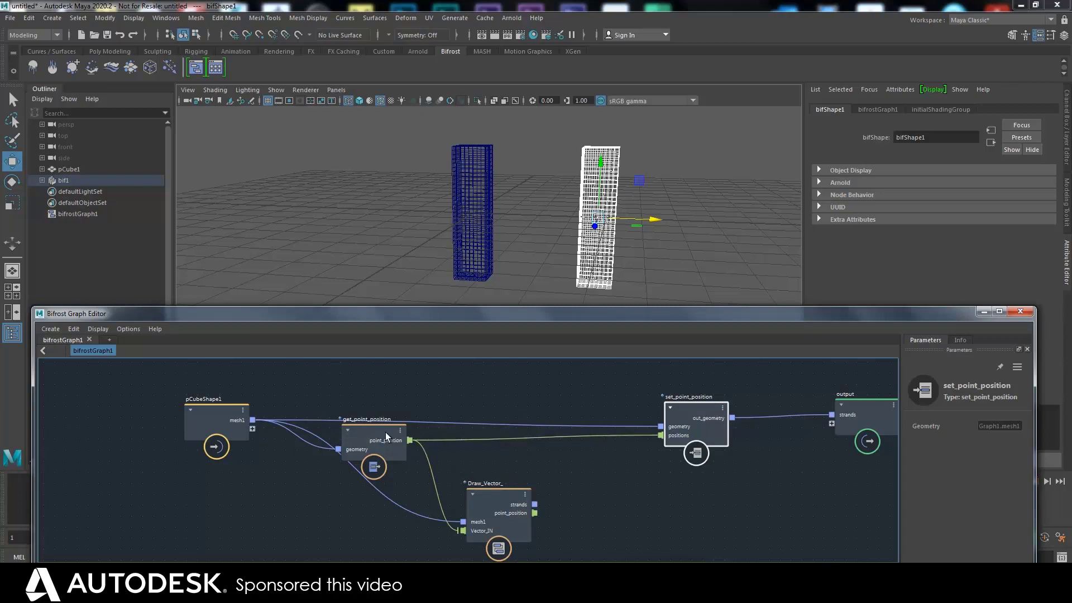
left_click_drag(385, 432, 393, 433)
left_click_drag(677, 411, 684, 404)
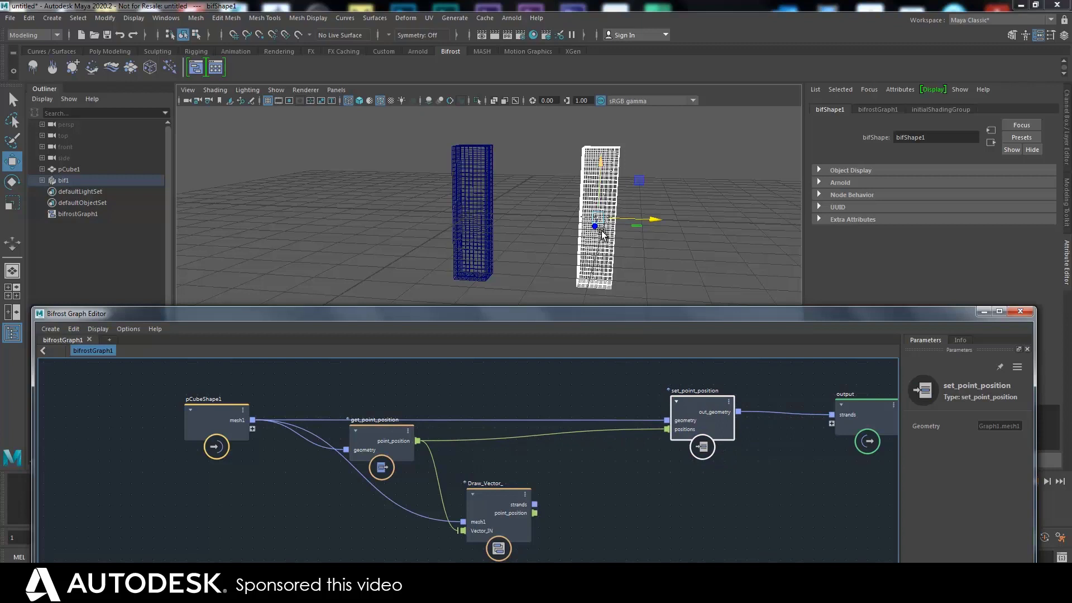
Check the original pCube1, inspect the inside of the get_point_position compound, and return to bifrostGraph1
left_click(491, 184)
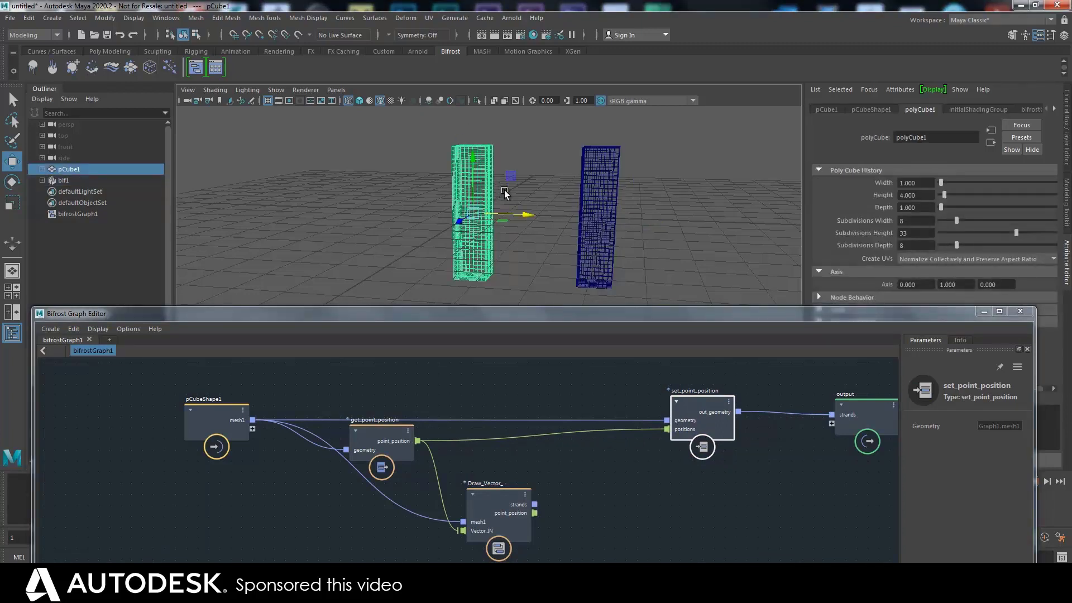
left_click(514, 187)
mouse_move(692, 413)
left_mouse_down()
mouse_move(701, 415)
mouse_move(688, 403)
left_mouse_up()
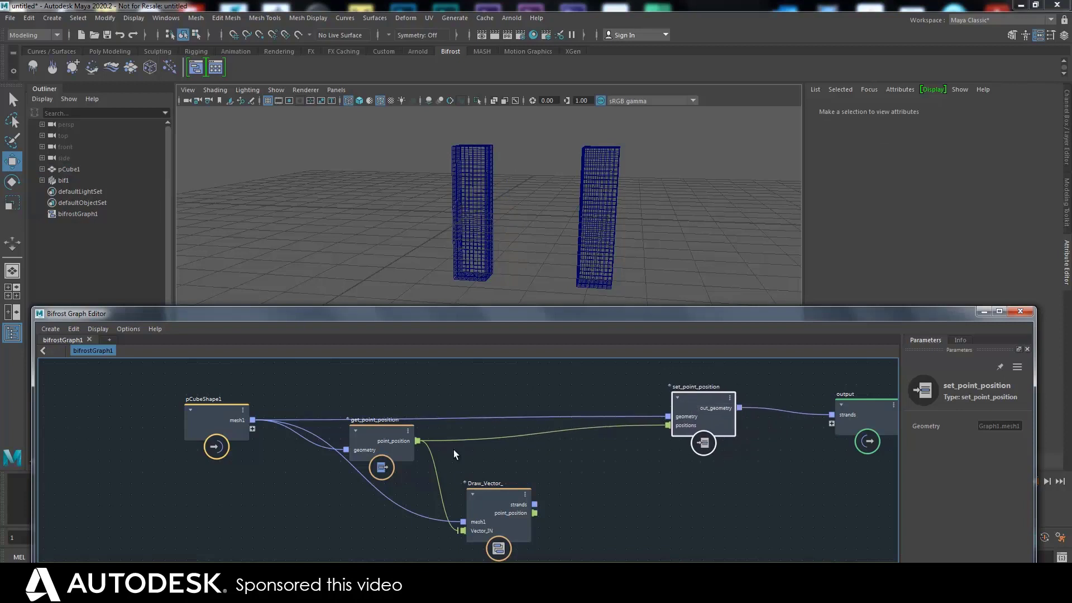
double_click(377, 422)
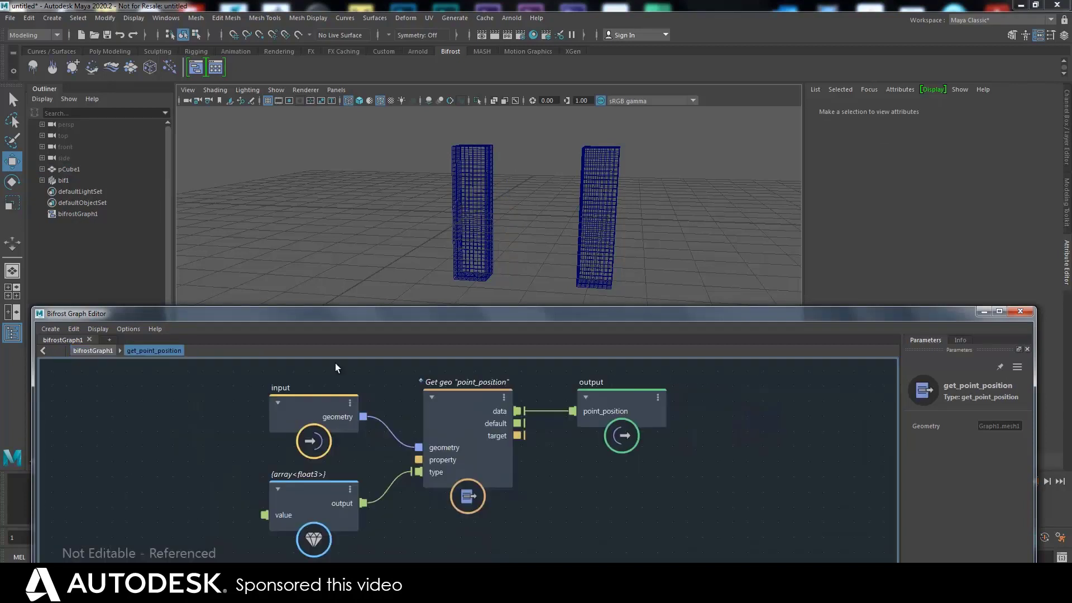
left_click(93, 350)
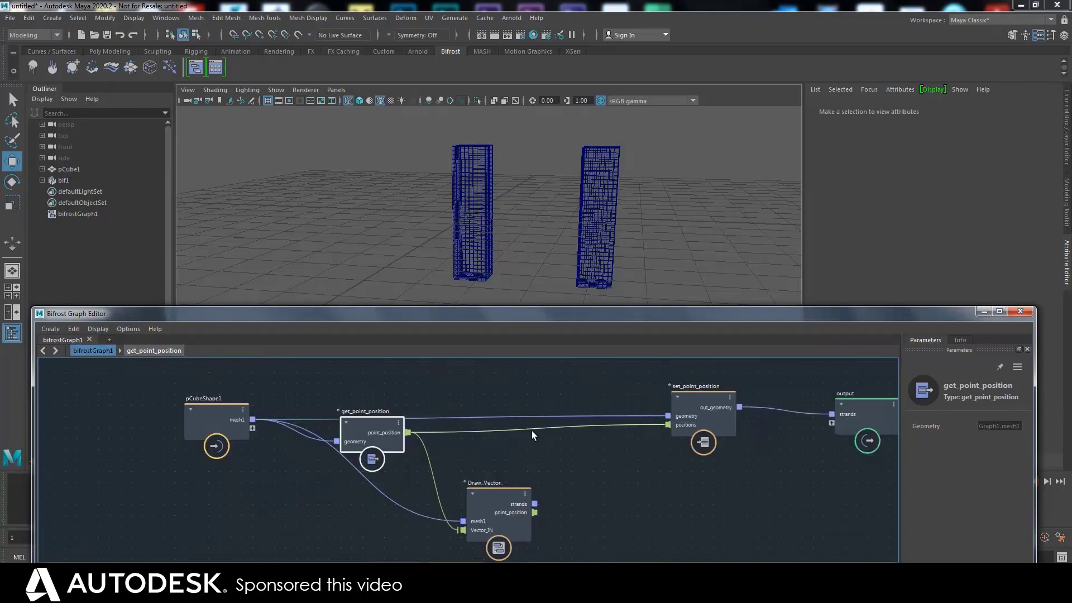
Shift Draw_Vector_ aside and add a rotate_by_quaternion node between get_point_position and set_point_position
left_click_drag(494, 494, 595, 497)
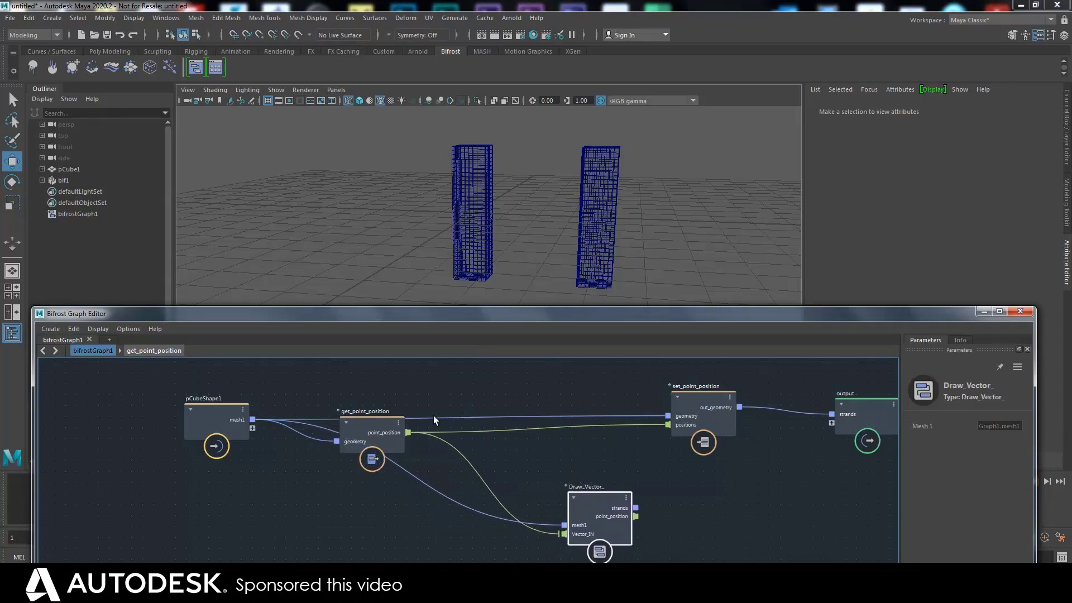
left_click_drag(371, 427, 365, 435)
left_click_drag(690, 408, 697, 420)
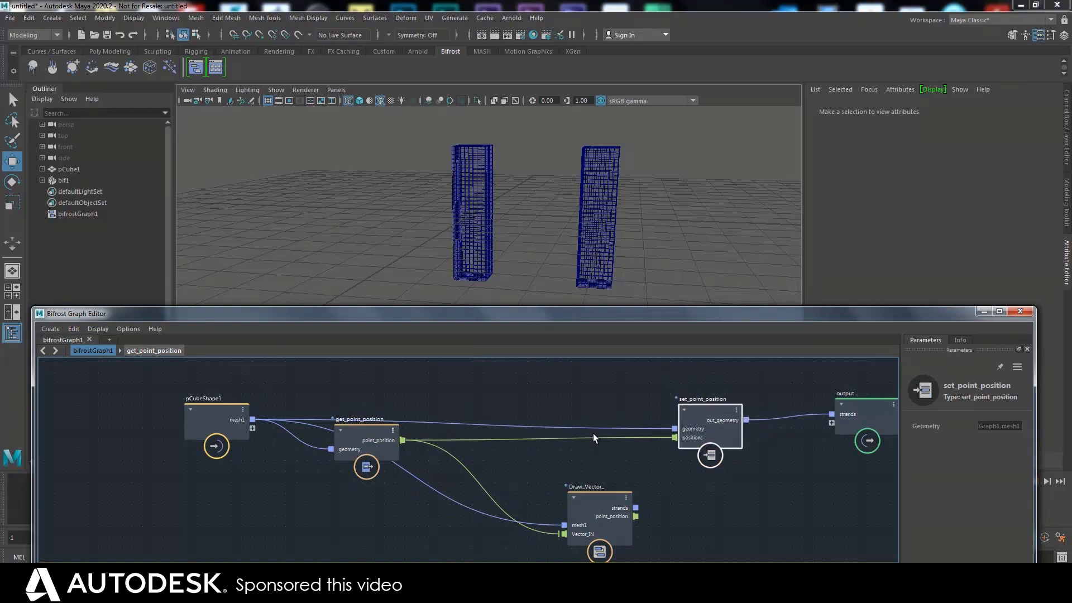
key("Tab")
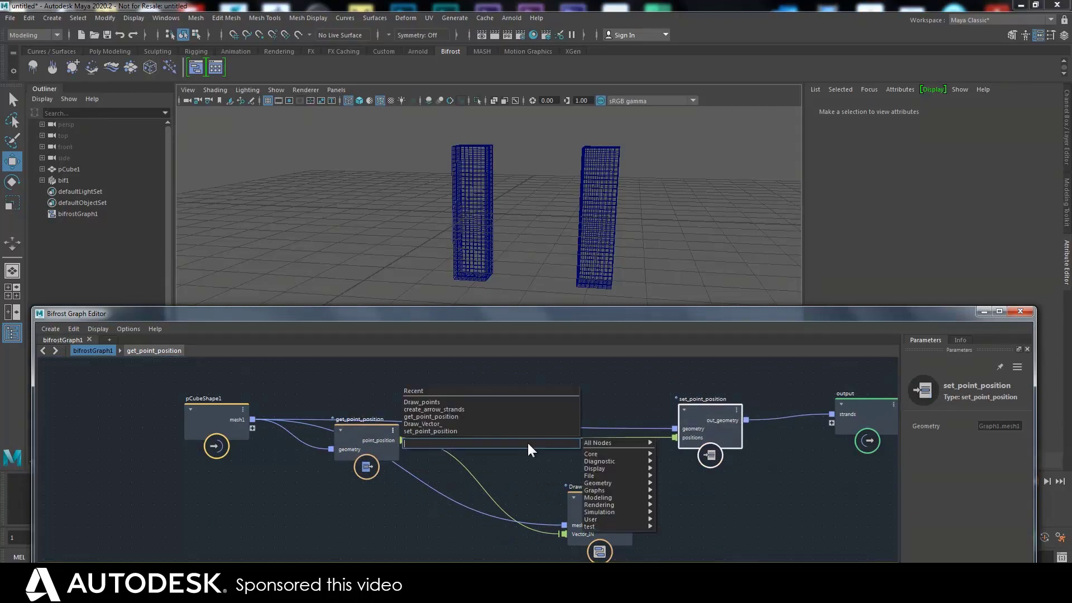
type("rot")
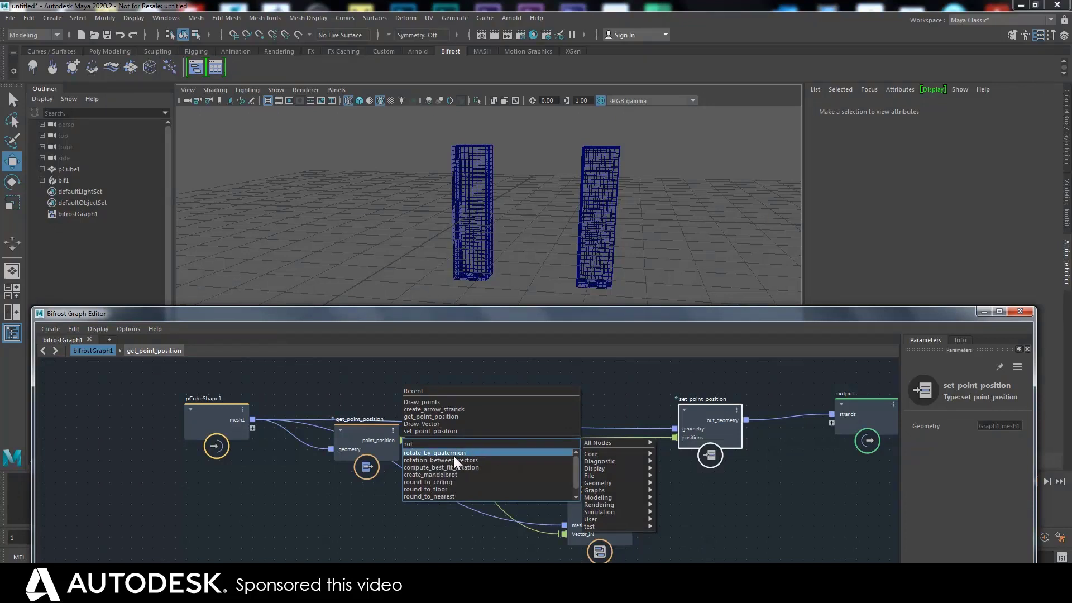
left_click(450, 452)
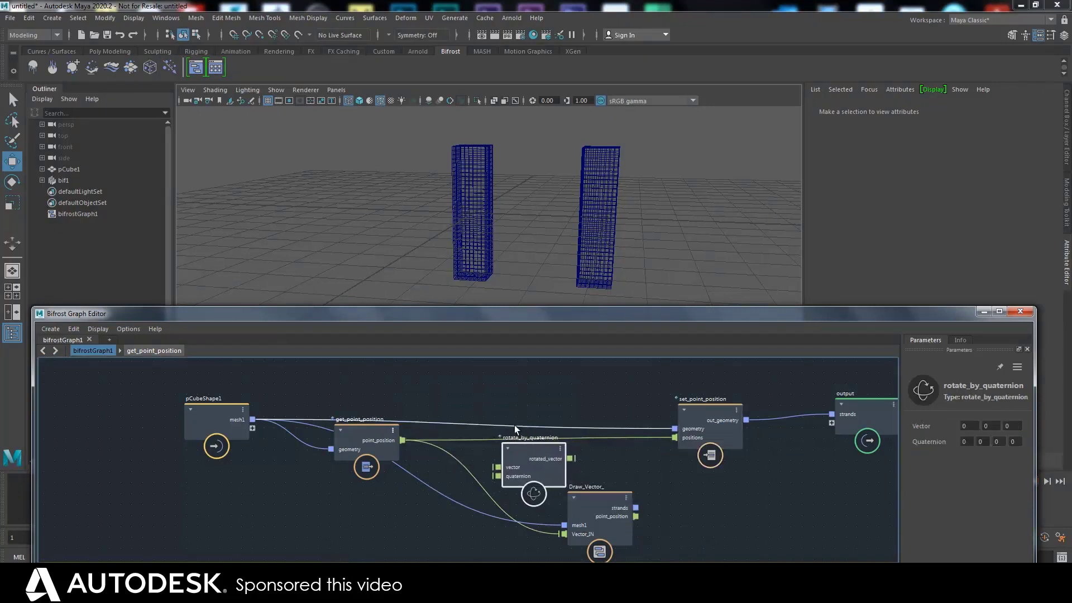
Route point_position into rotate_by_quaternion's vector and its rotated_vector into set_point_position's positions, spacing the node away from Draw_Vector_
scroll(539, 410, "up", 1)
scroll(551, 472, "up", 4)
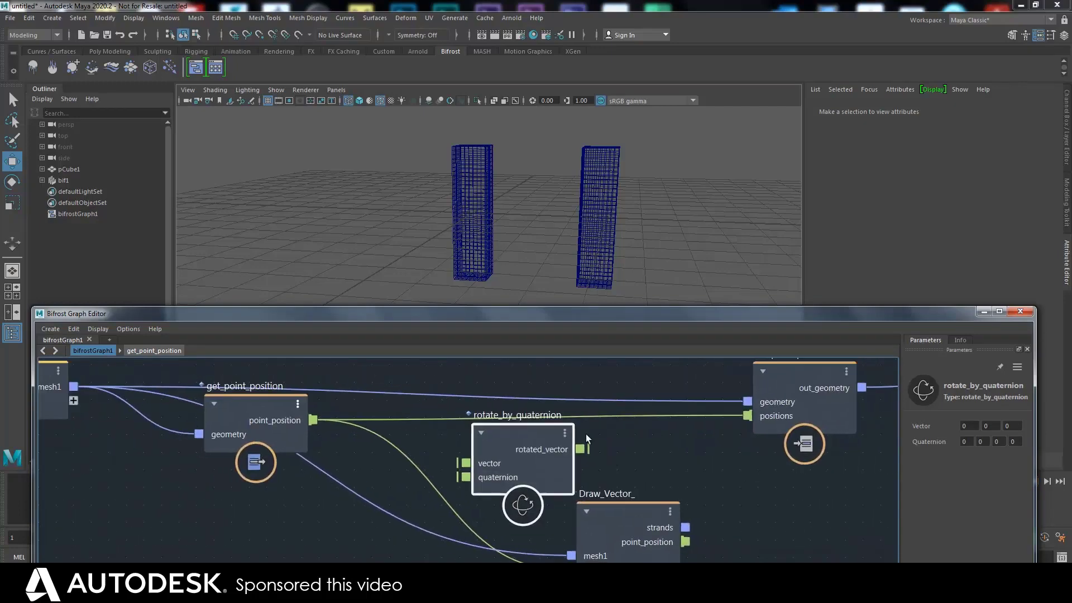
scroll(507, 380, "down", 3)
left_click_drag(365, 399, 485, 434)
left_click_drag(577, 425, 704, 397)
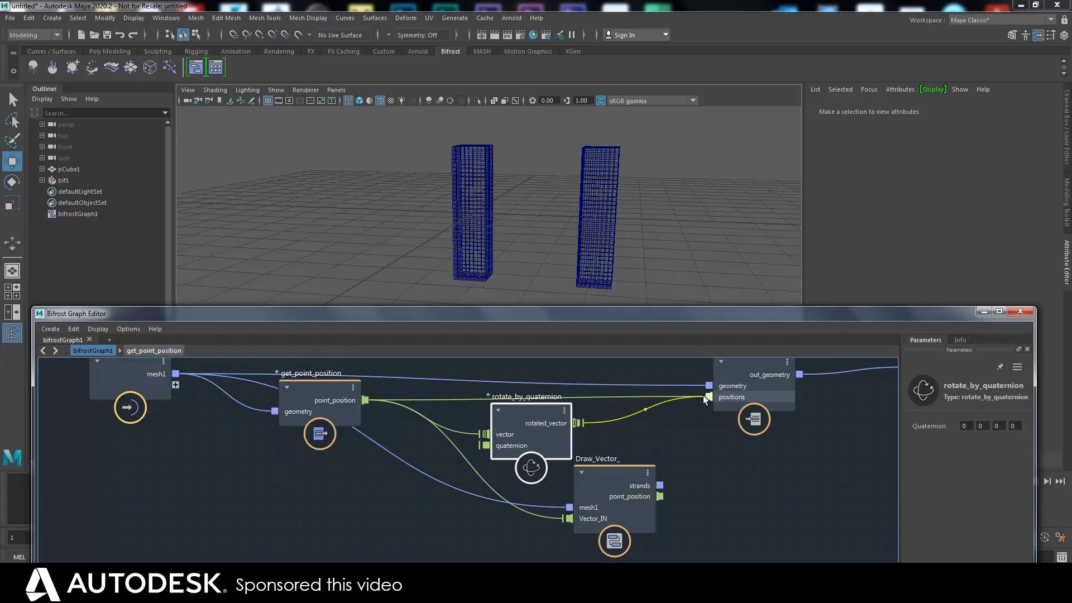
left_click_drag(605, 477, 617, 500)
left_click_drag(518, 411, 535, 410)
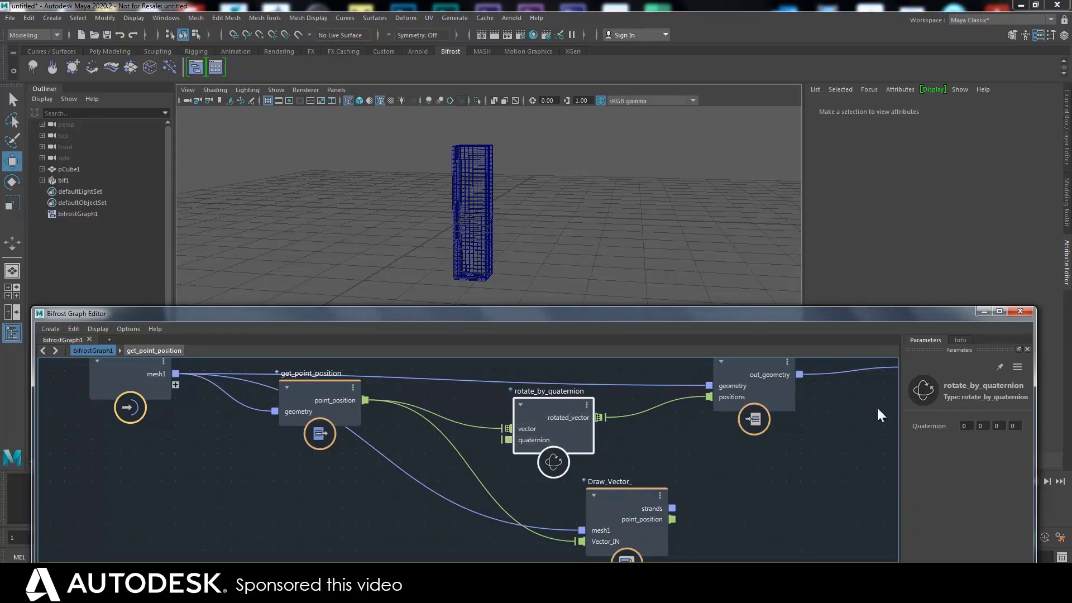
left_click_drag(535, 406, 531, 413)
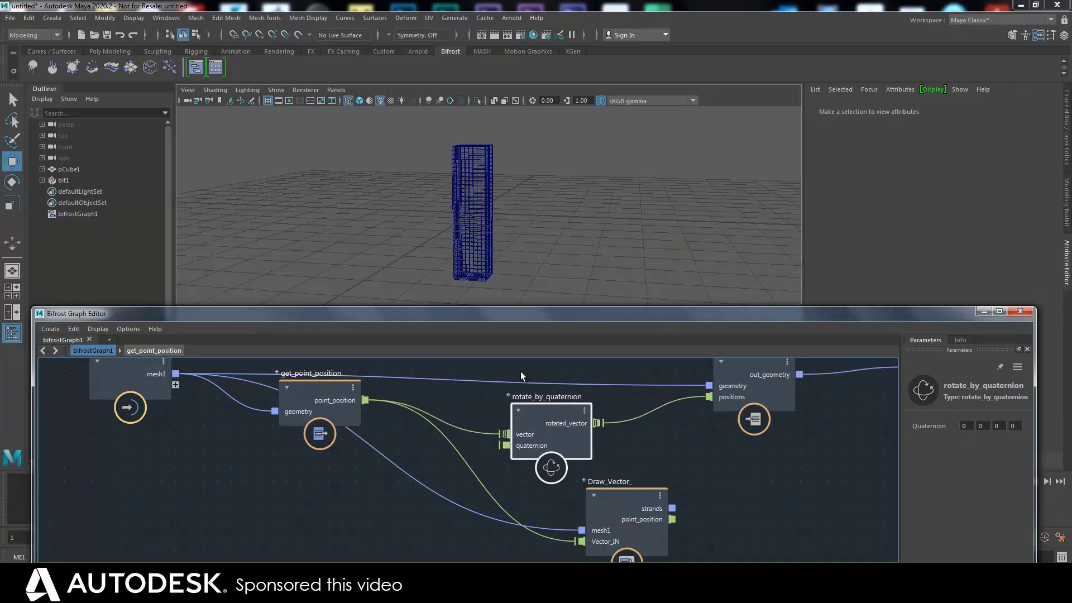
Add an axis_angle_to_quaternion node below get_point_position and connect its quaternion output to rotate_by_quaternion's quaternion input
scroll(520, 370, "down", 3)
middle_click_drag(487, 371, 512, 394, "alt")
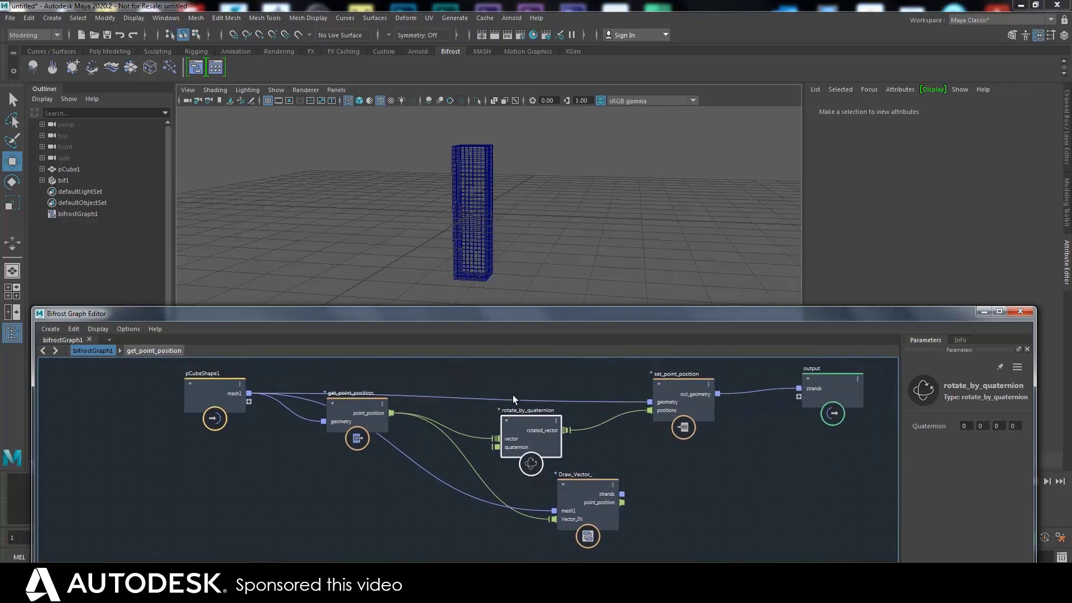
scroll(512, 394, "up", 3)
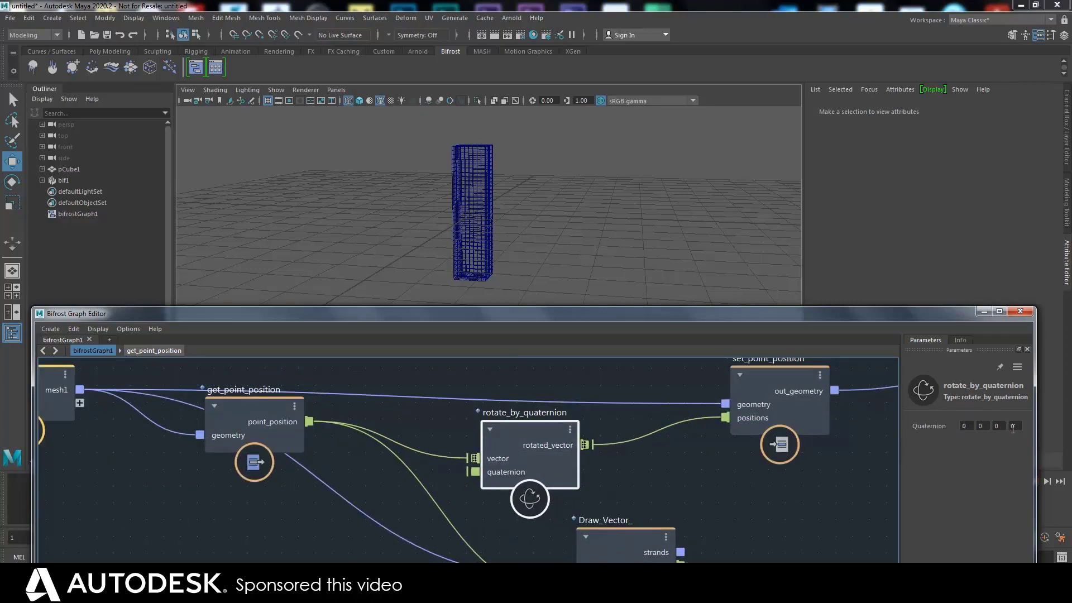
left_click_drag(517, 456, 535, 460)
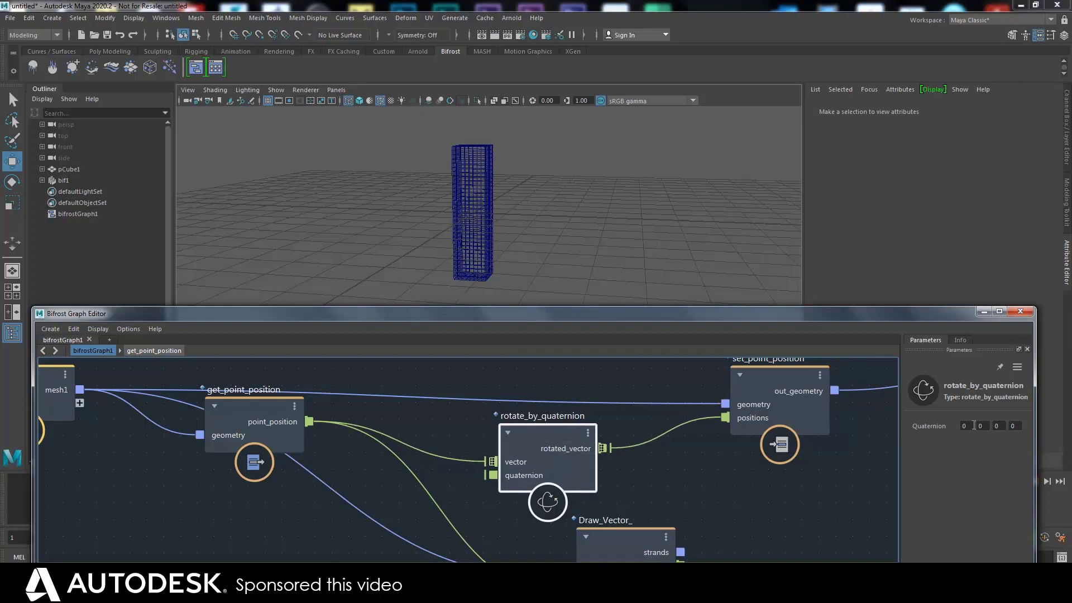
key("Tab")
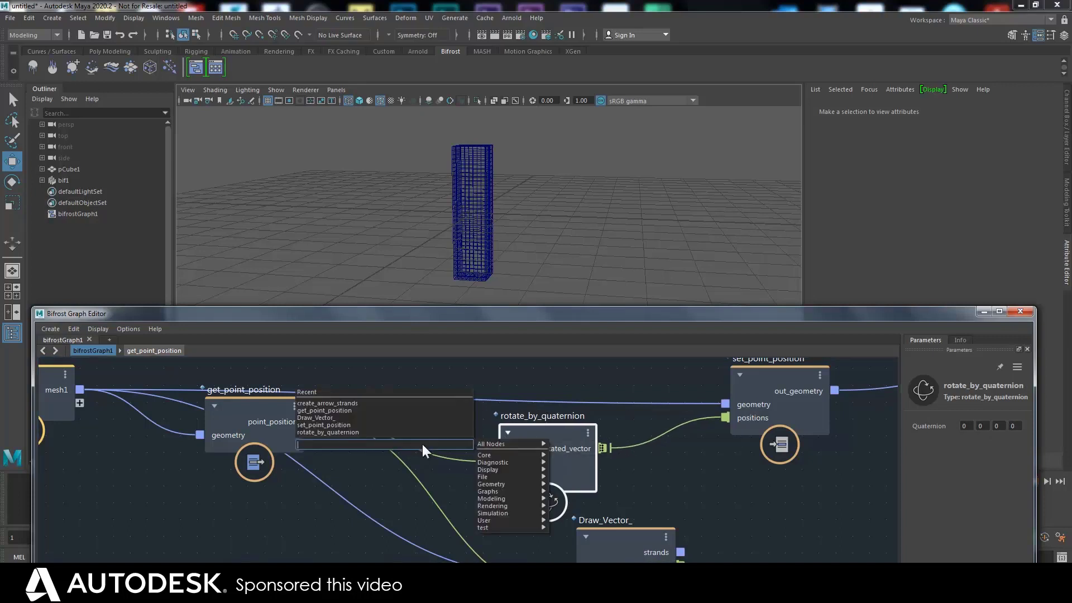
type("ax")
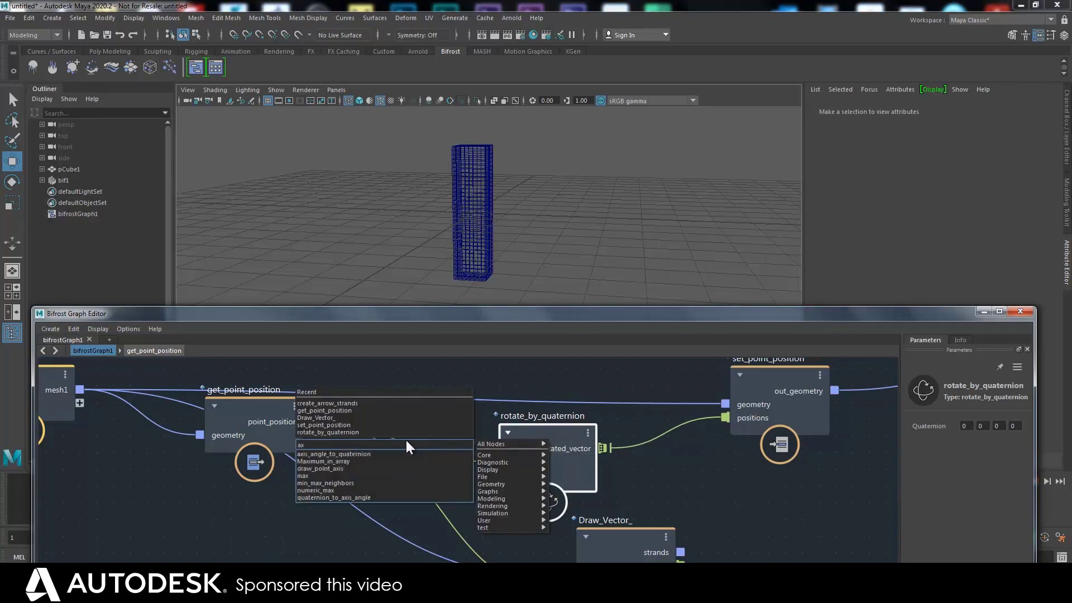
left_click(341, 453)
left_click_drag(391, 466, 306, 486)
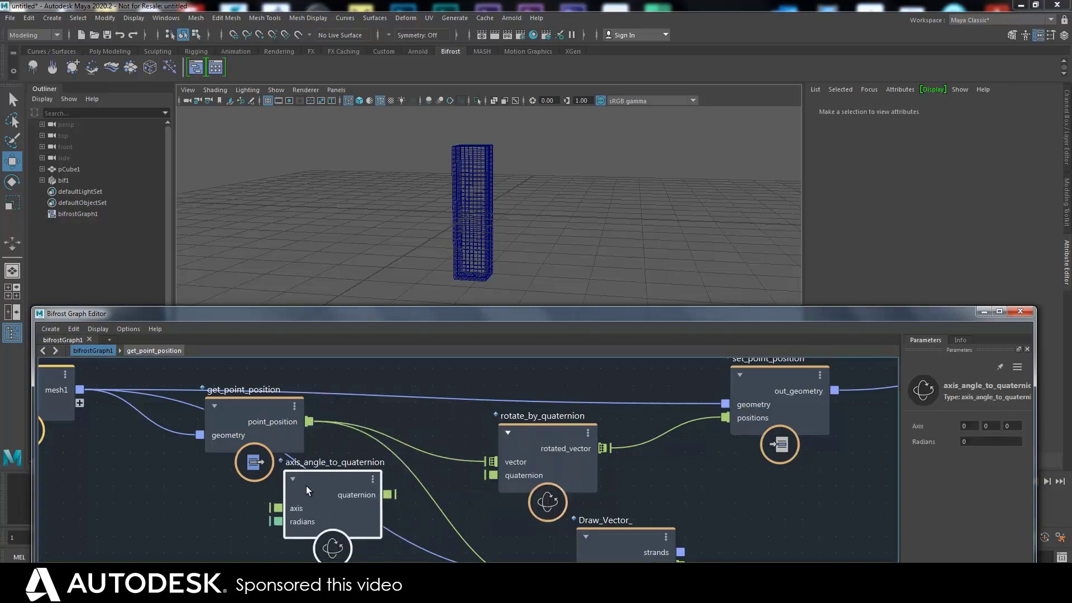
left_click_drag(384, 497, 494, 475)
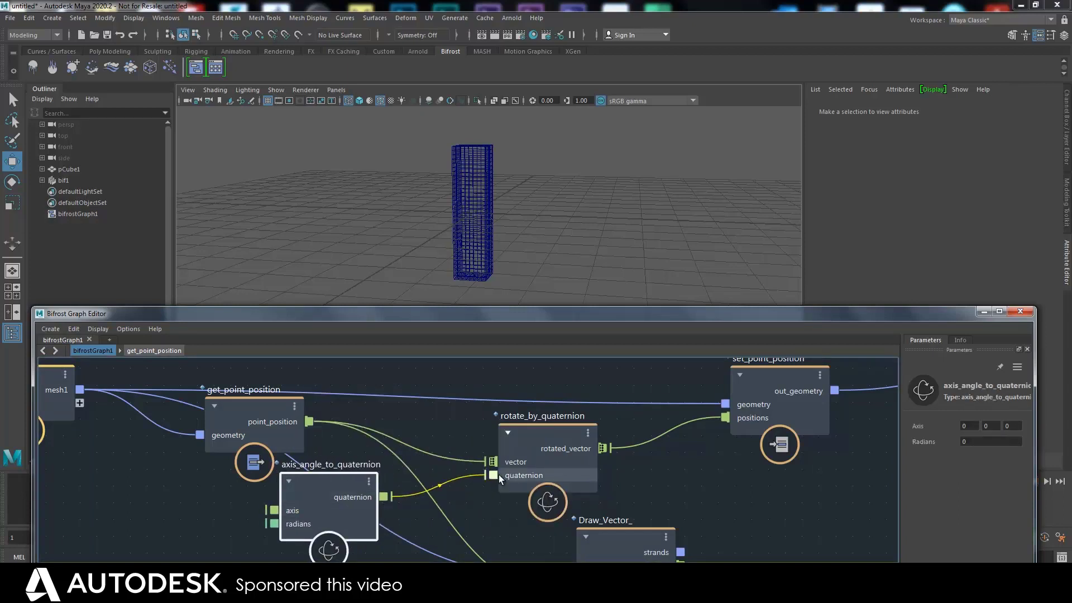
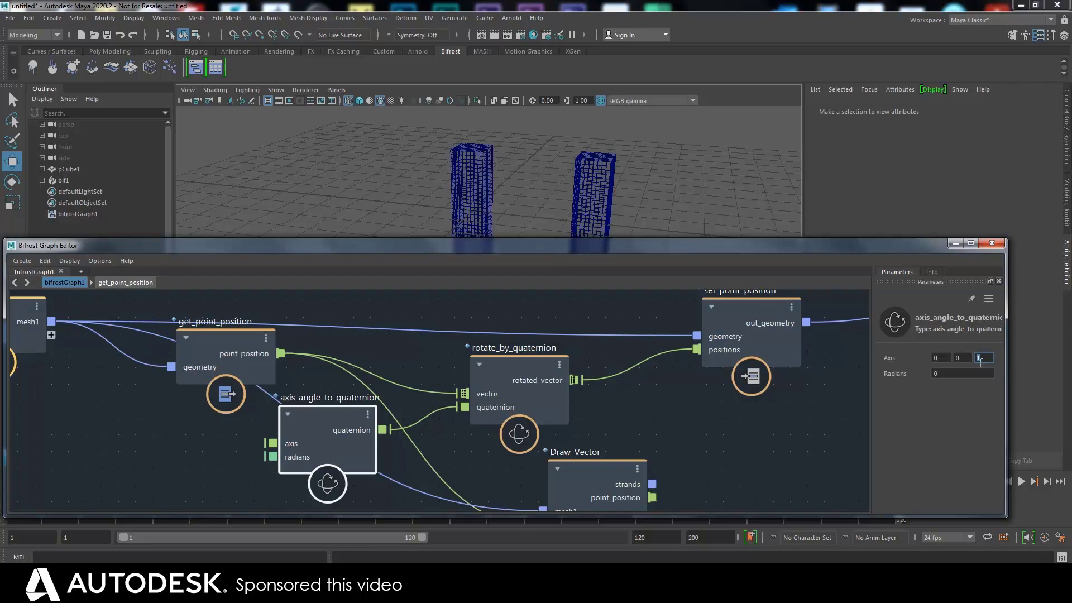
Add a degrees_to_radians node beside axis_angle_to_quaternion and connect its radians output to that node's radians input
left_click_drag(788, 249, 772, 305)
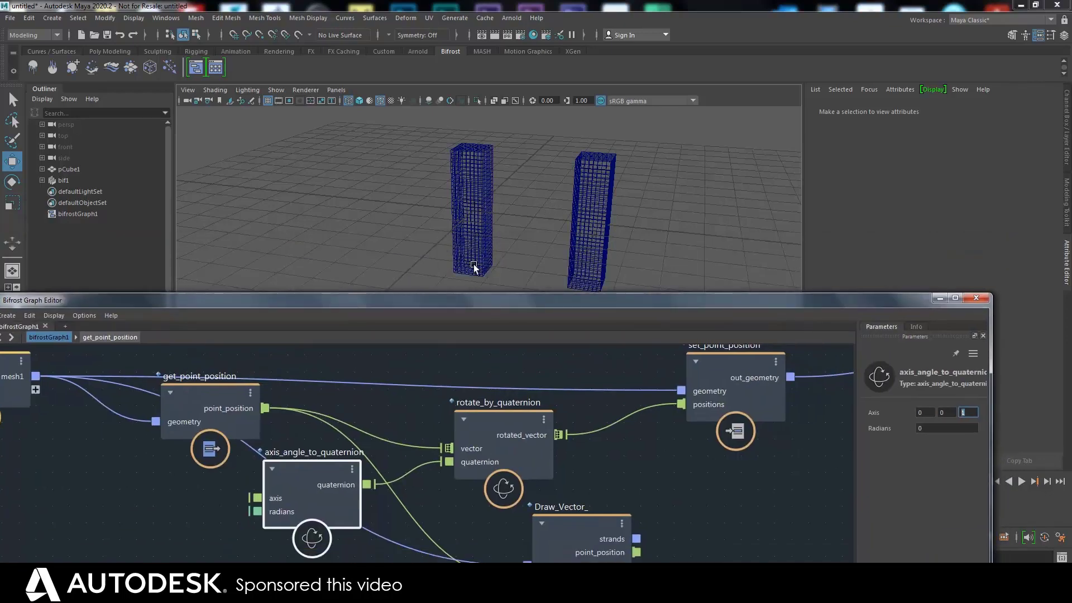
left_click(919, 412)
left_click_drag(848, 304, 826, 320)
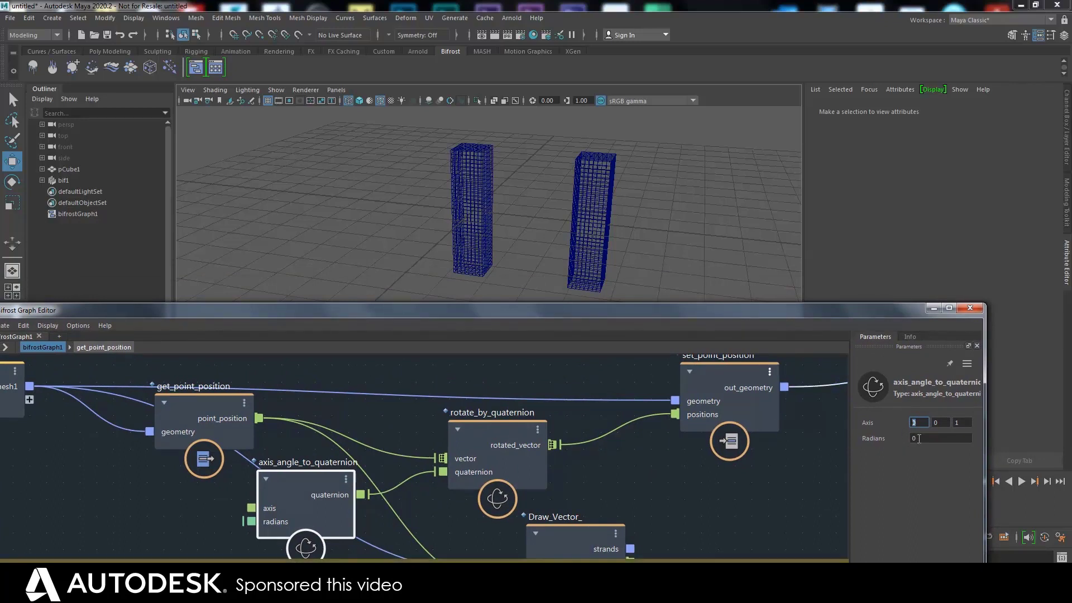
left_click_drag(511, 311, 616, 244)
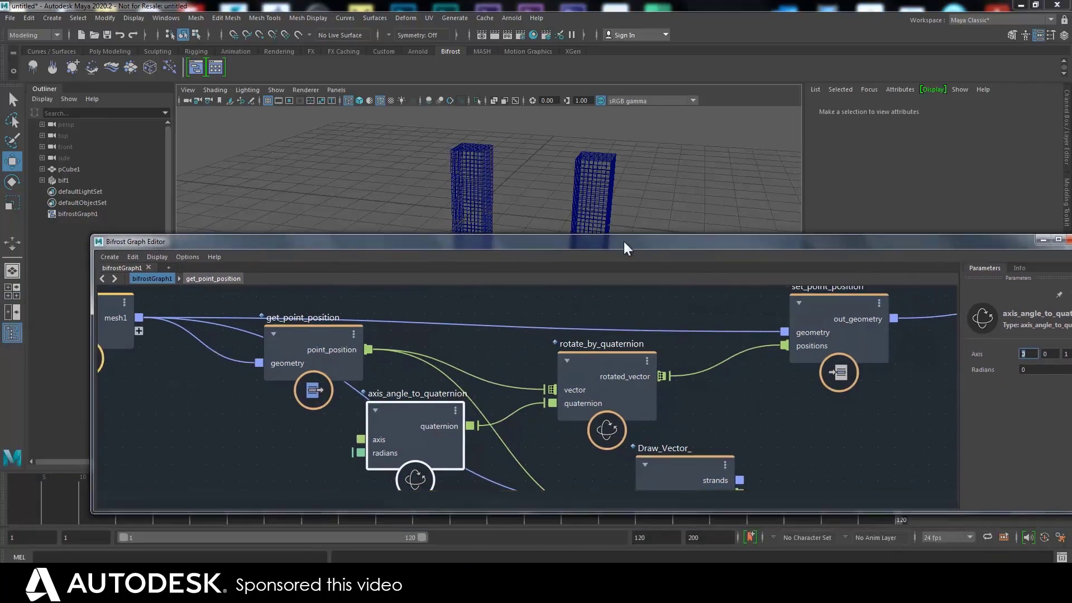
key("Tab")
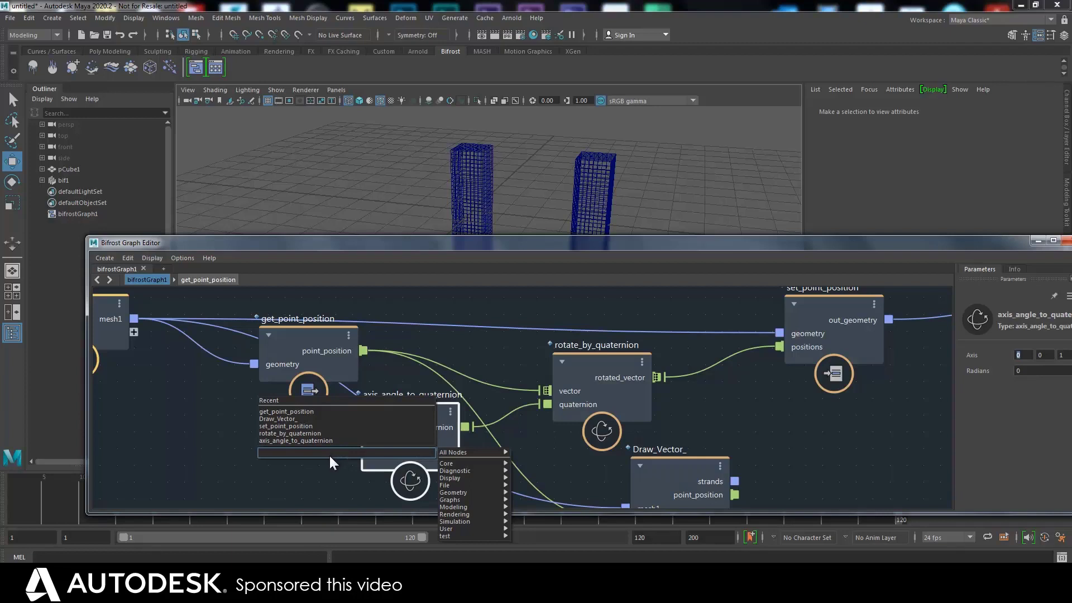
type("g")
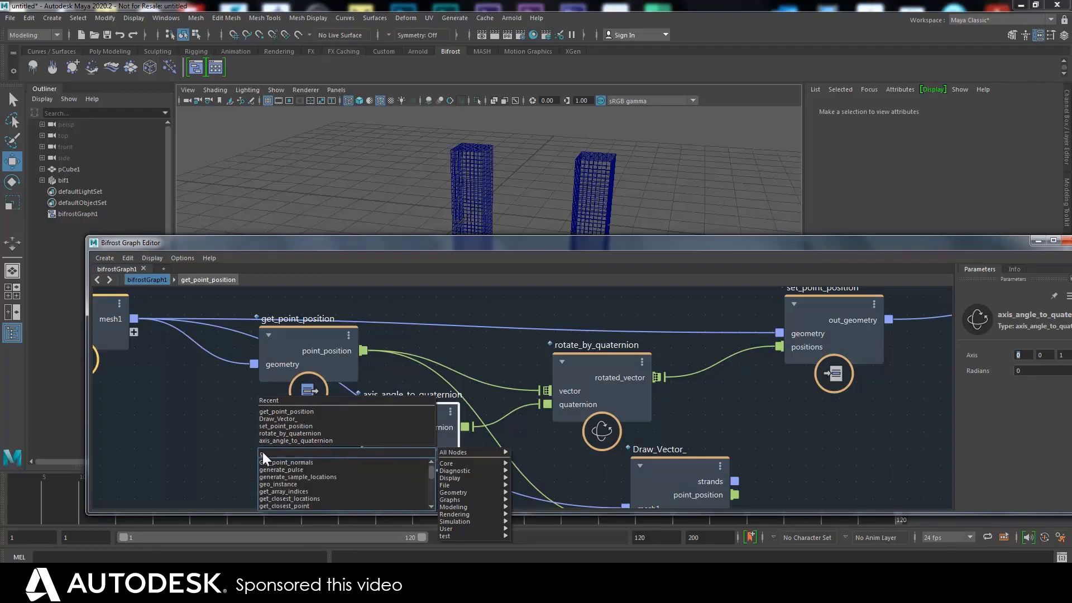
key("BackSpace")
type("degre")
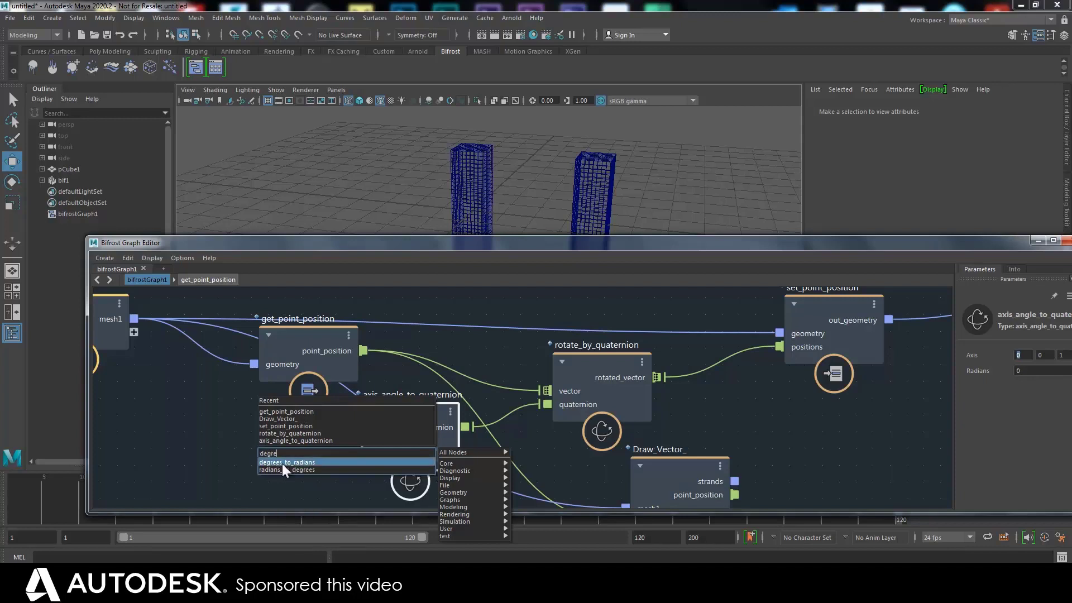
left_click(282, 463)
left_click_drag(357, 457, 234, 434)
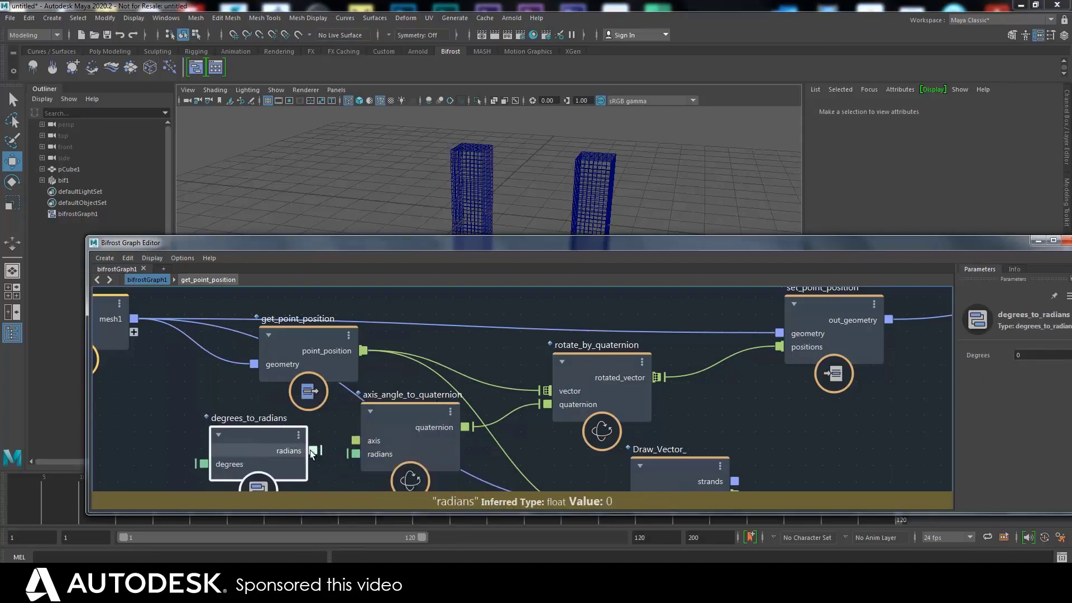
left_click_drag(311, 451, 357, 454)
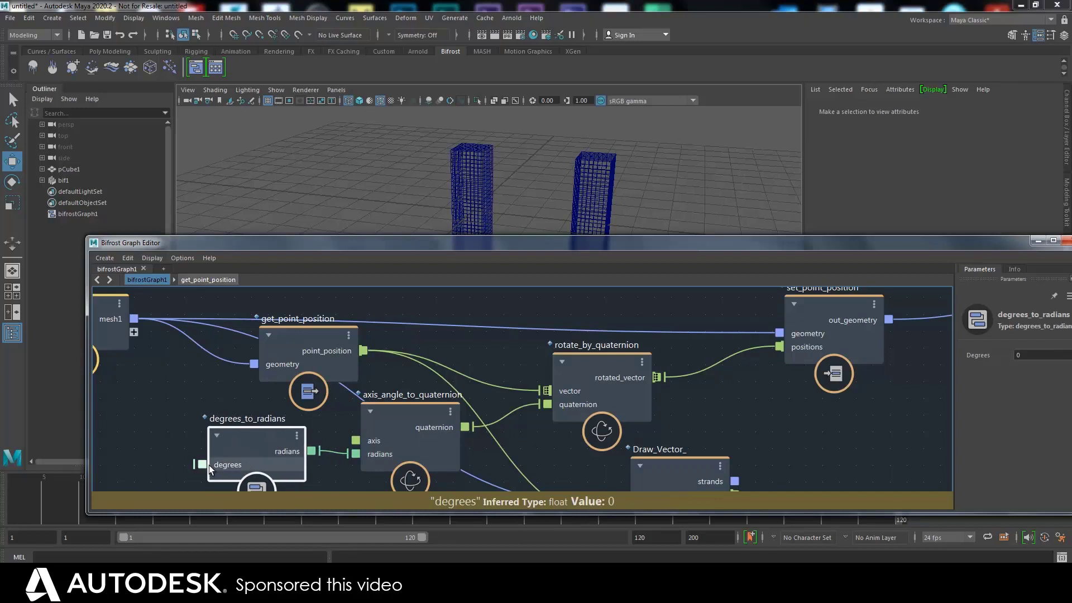
Set the degrees value of degrees_to_radians to 90 and select the rotated bif1 mesh in the viewport
left_click_drag(589, 246, 492, 294)
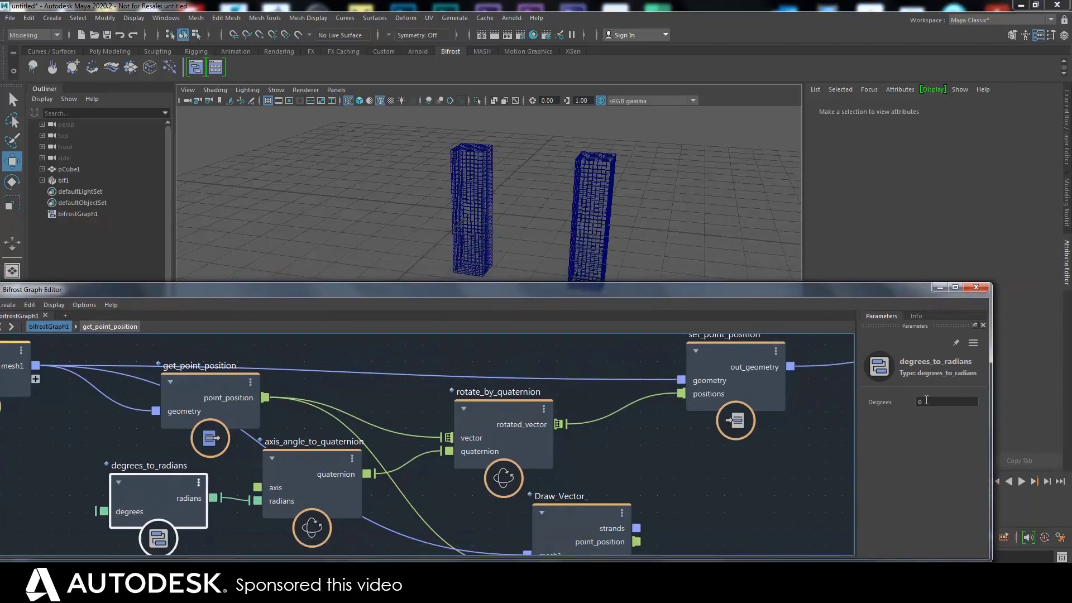
left_click_drag(117, 514, 116, 510)
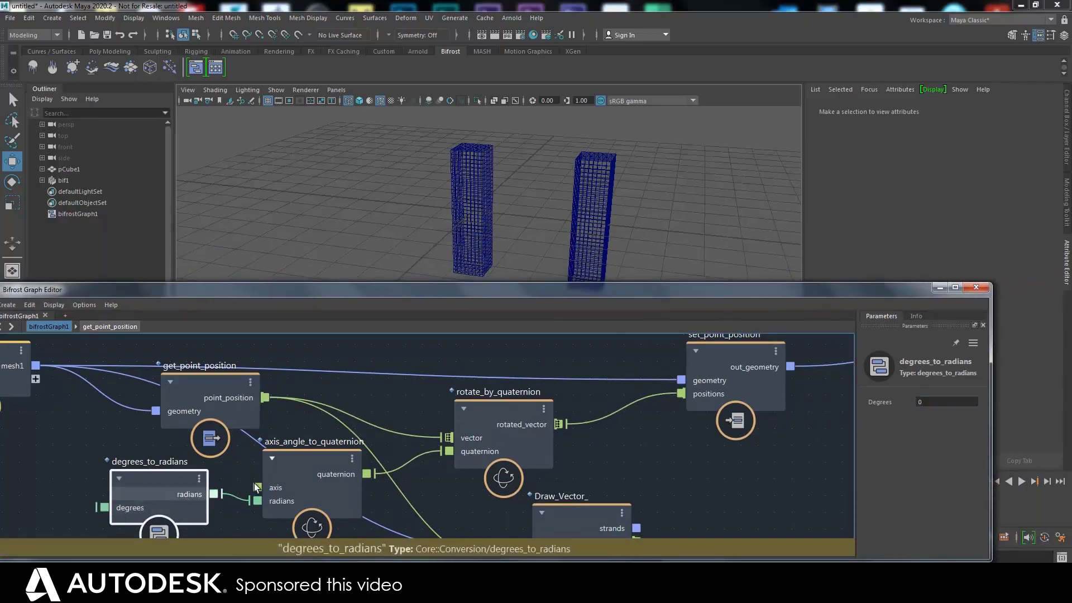
left_click(918, 403)
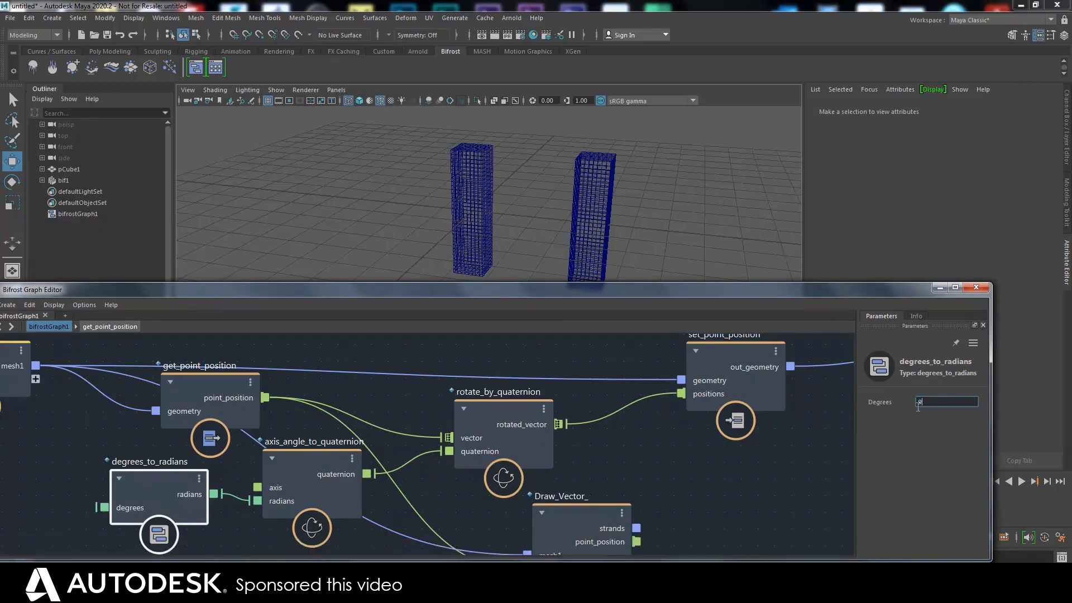
key("Return")
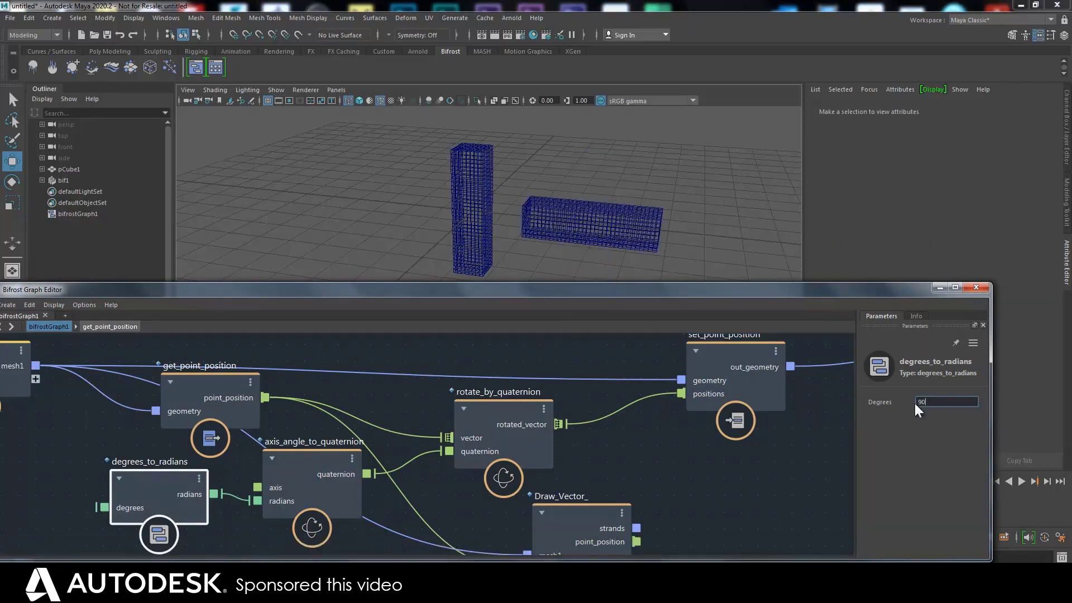
left_click(631, 219)
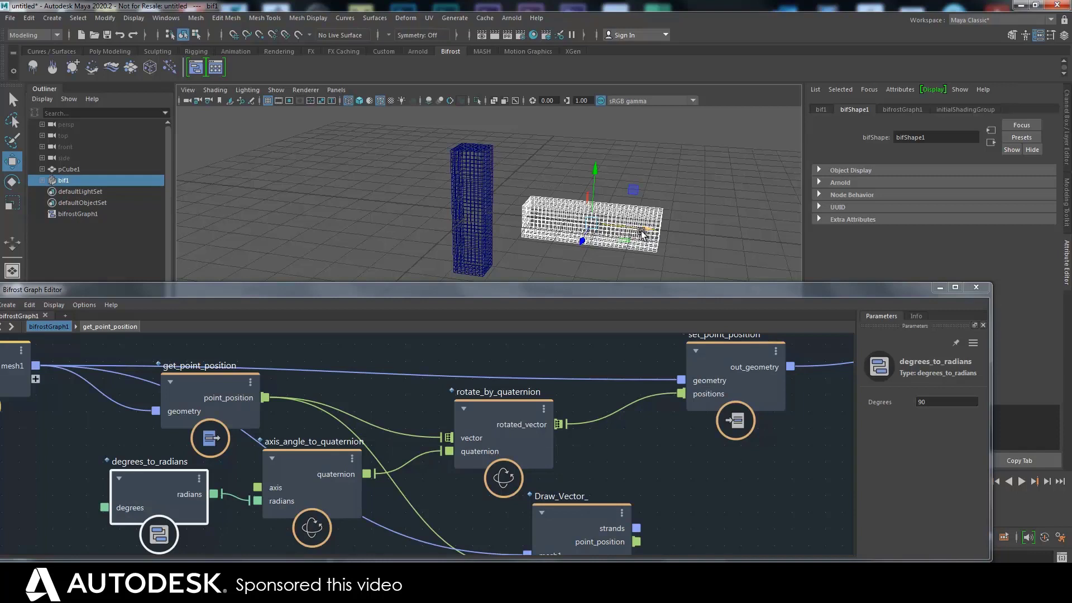
Set the axis of axis_angle_to_quaternion to 0, 1, 0 so the rotation runs about Y
left_click(302, 468)
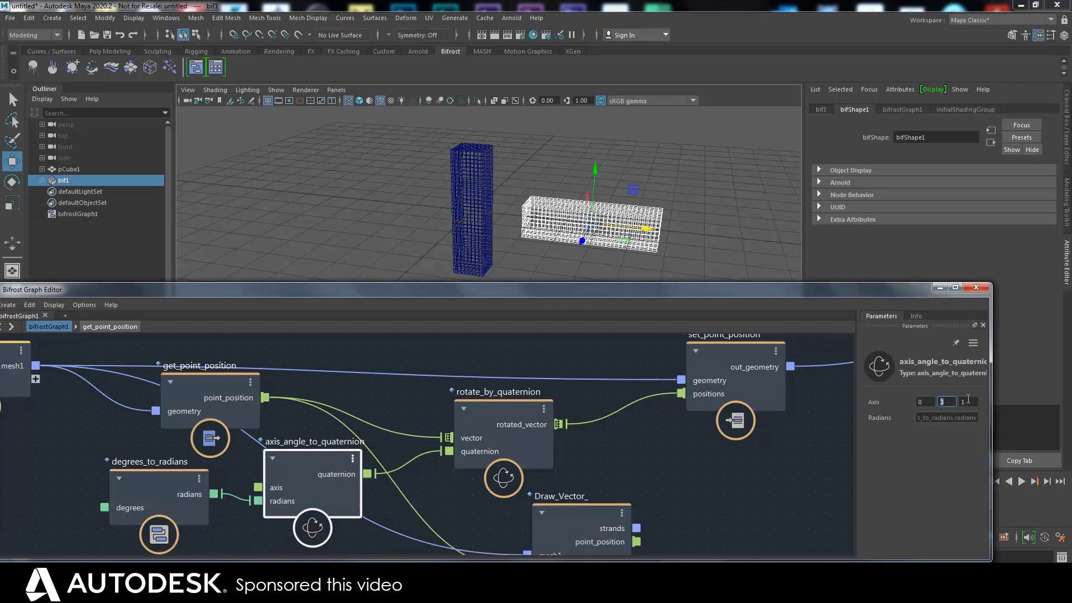
double_click(964, 402)
type("0")
double_click(936, 402)
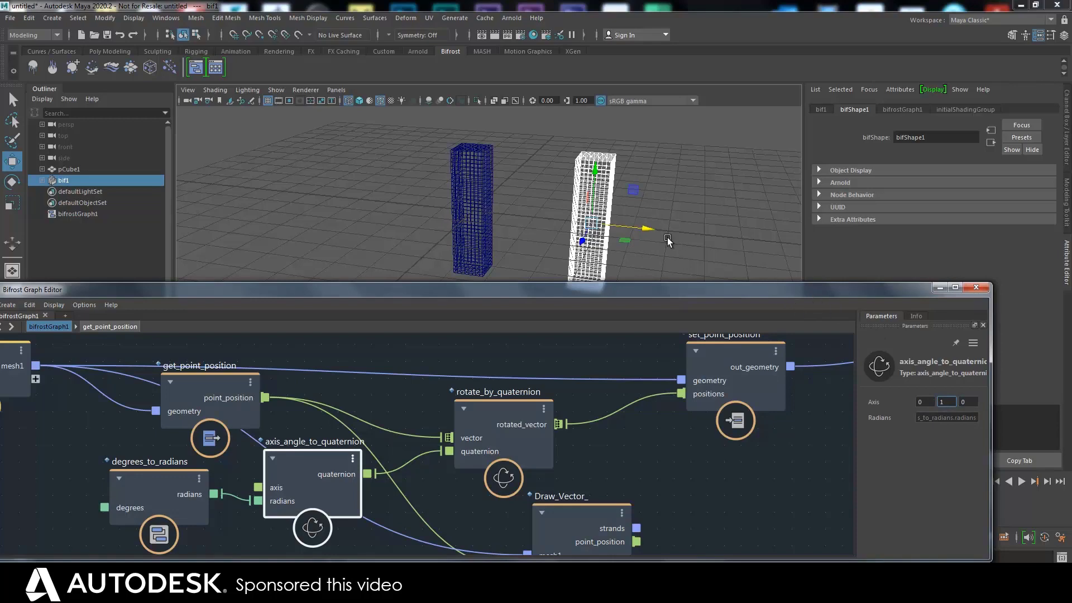
Set the degrees value of degrees_to_radians to 45 to test the rotation about Y from a higher viewpoint
left_click_drag(691, 166, 538, 246, "alt")
left_click(156, 483)
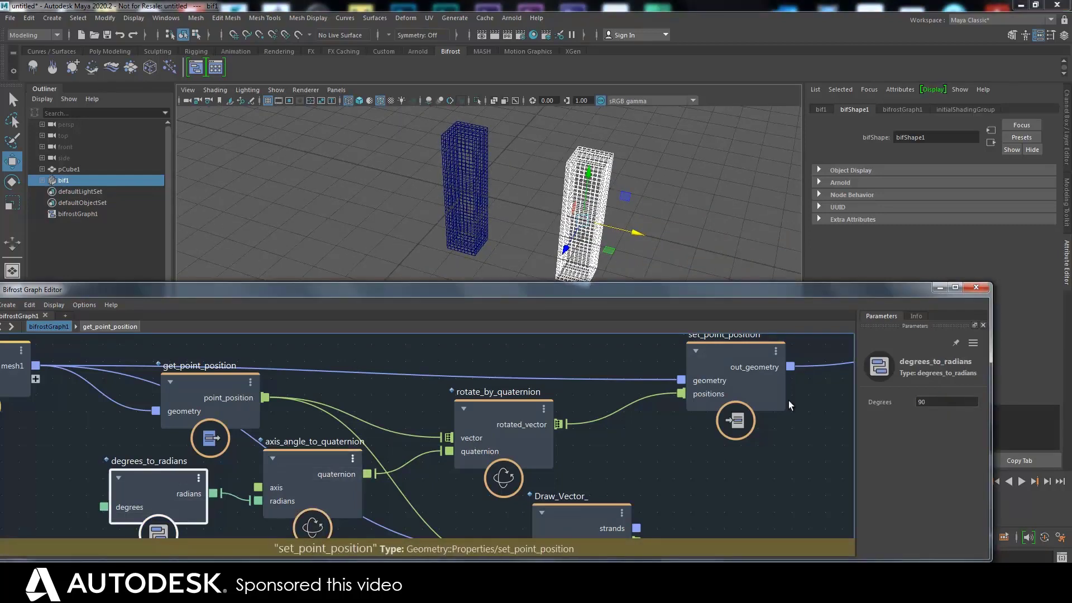
double_click(921, 402)
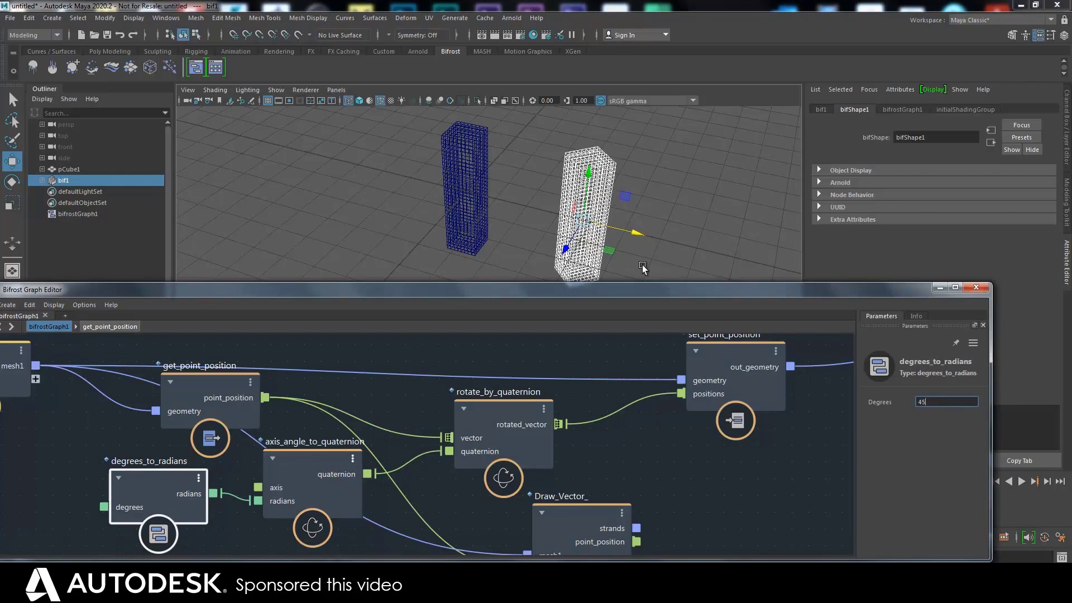
Expose the degrees input of degrees_to_radians as a new graph input port on the pCubeShape1 node
left_click_drag(625, 297, 807, 272)
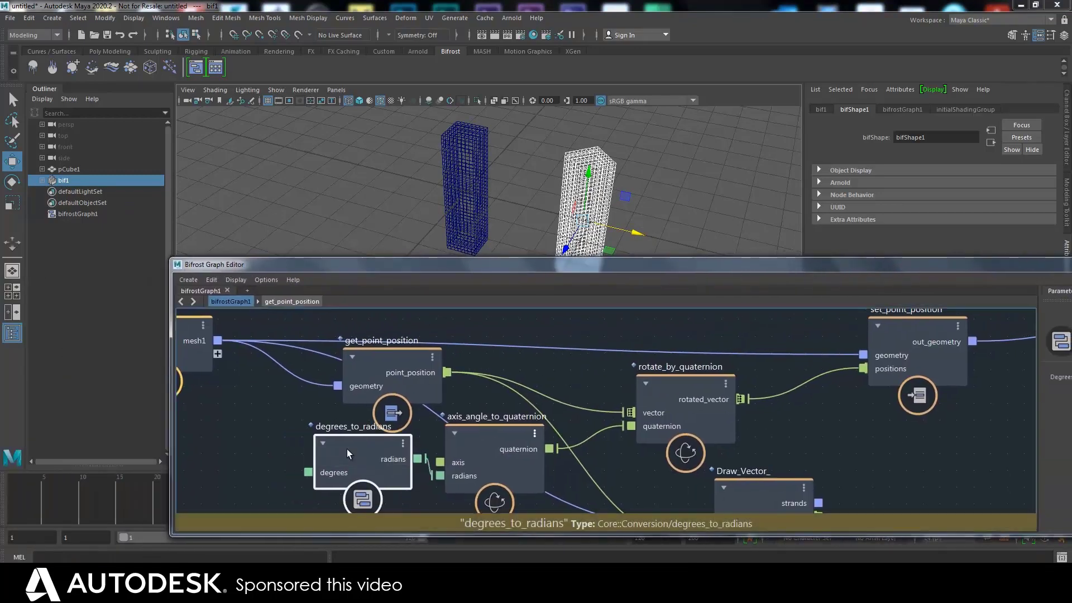
left_click_drag(193, 351, 191, 371)
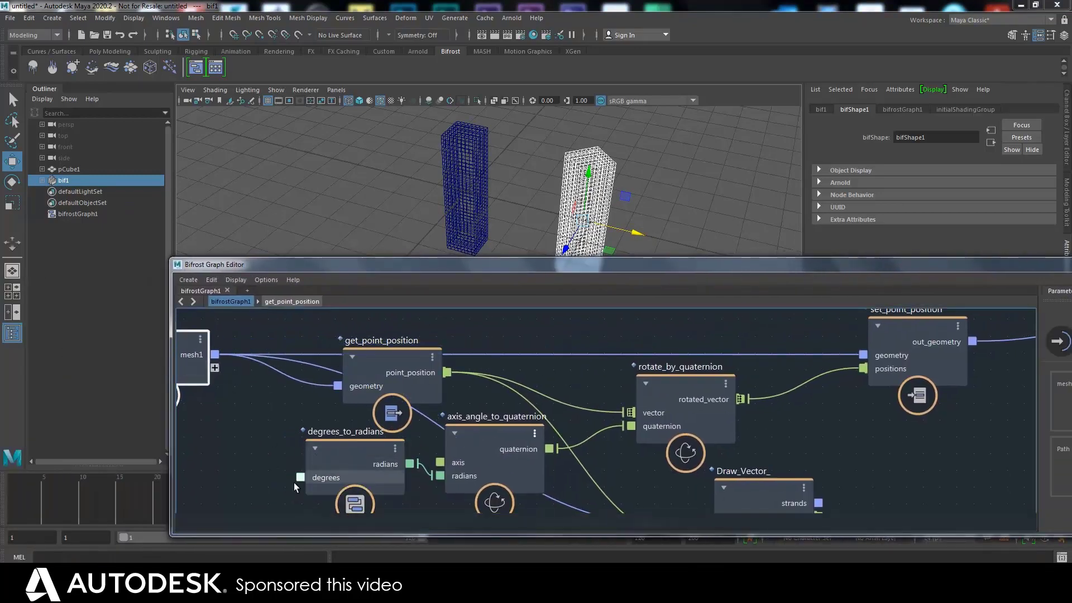
left_click_drag(300, 476, 214, 367)
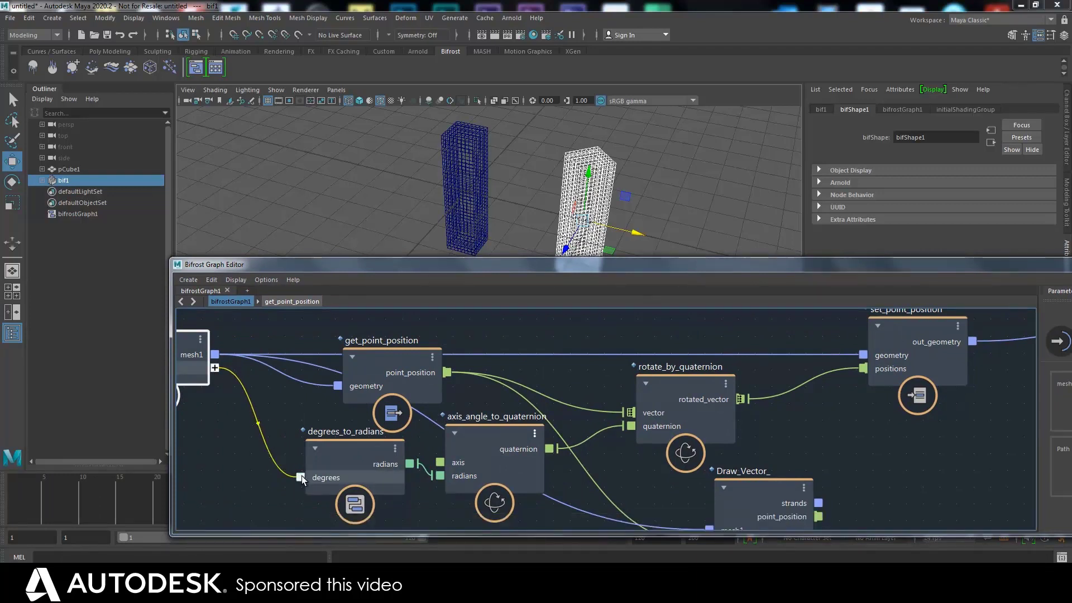
middle_click_drag(238, 445, 341, 468)
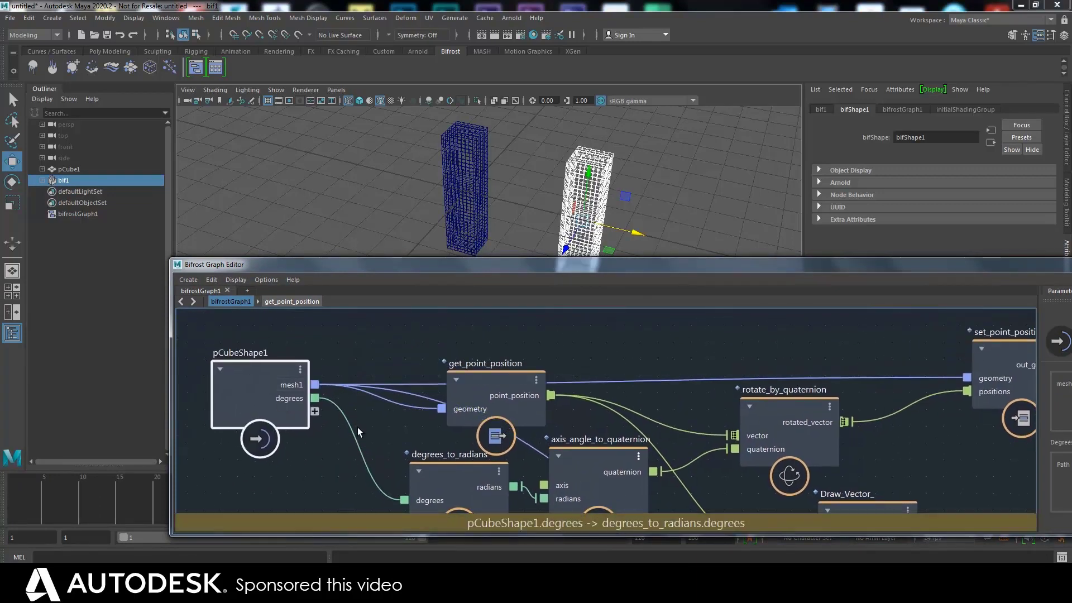
Select bifrostGraph1, clear the graph editor out of the way, and key its Degrees attribute at 0 on frame 1
left_click_drag(887, 262, 727, 343)
left_click(66, 215)
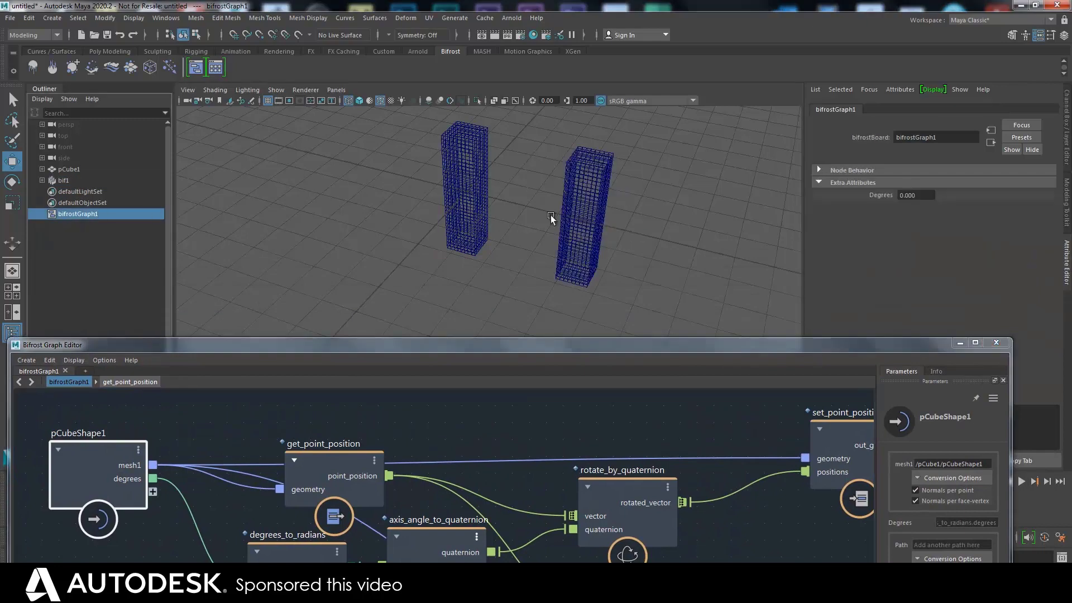
left_click(962, 342)
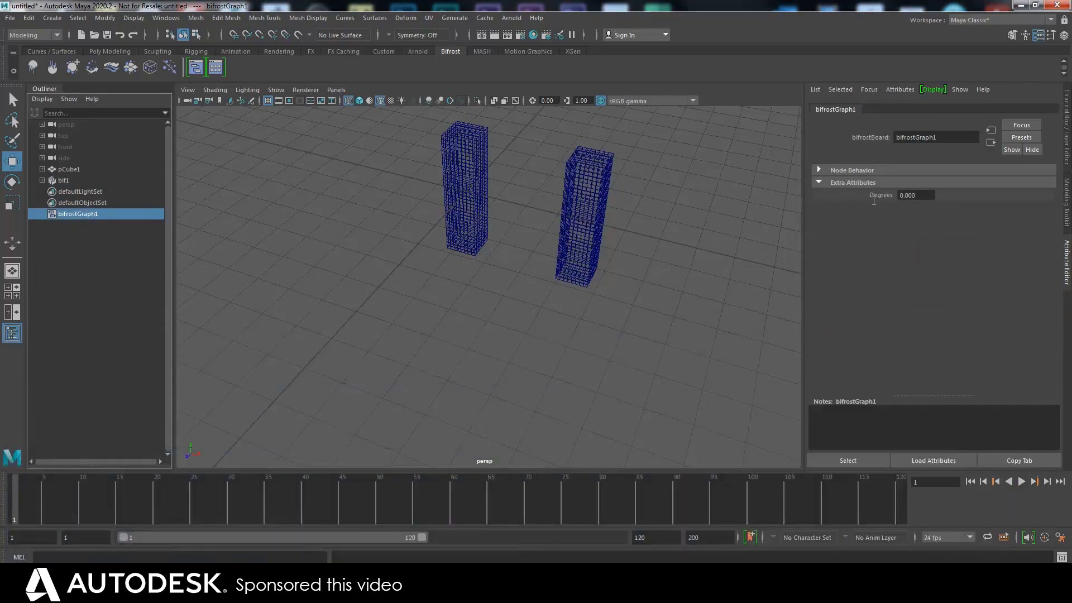
left_click(916, 196)
right_click(900, 195)
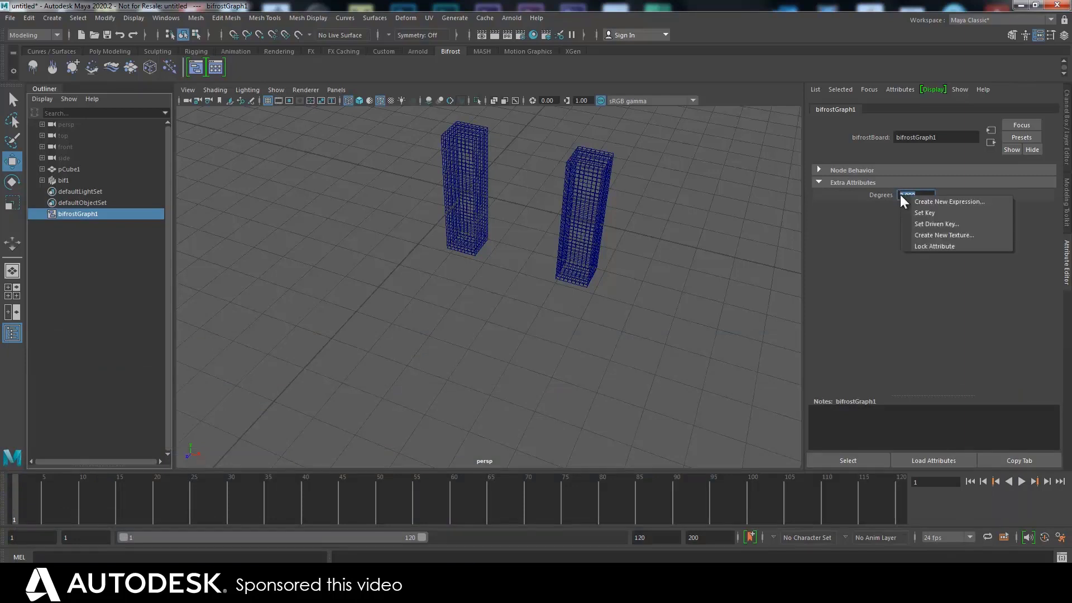
left_click(926, 213)
Key the Degrees attribute at 360 on frame 120, then play and scrub the rotation animation
left_click_drag(24, 521, 957, 493)
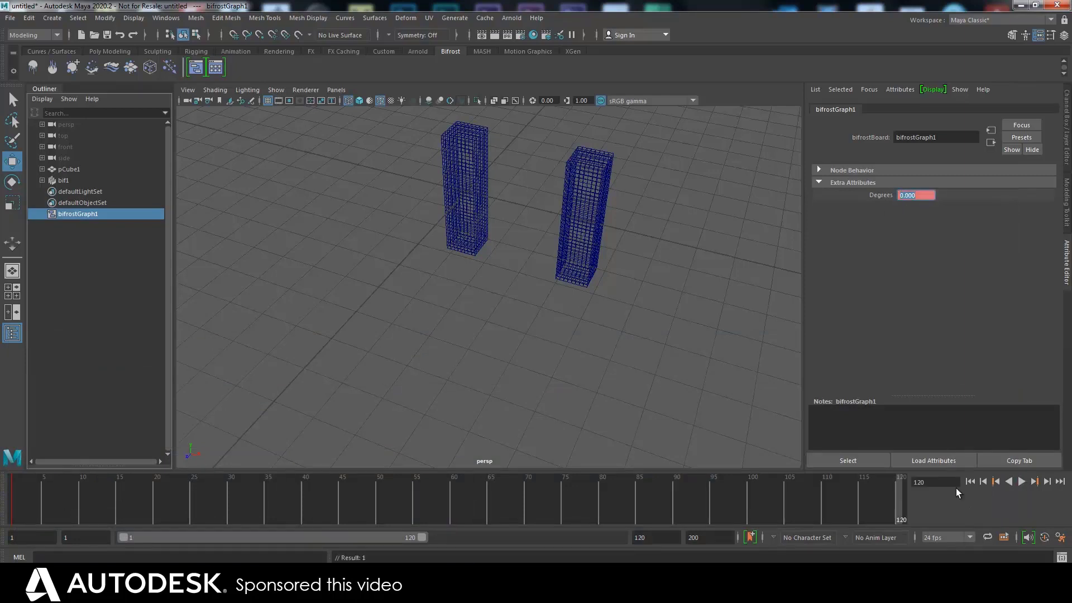
right_click(900, 195)
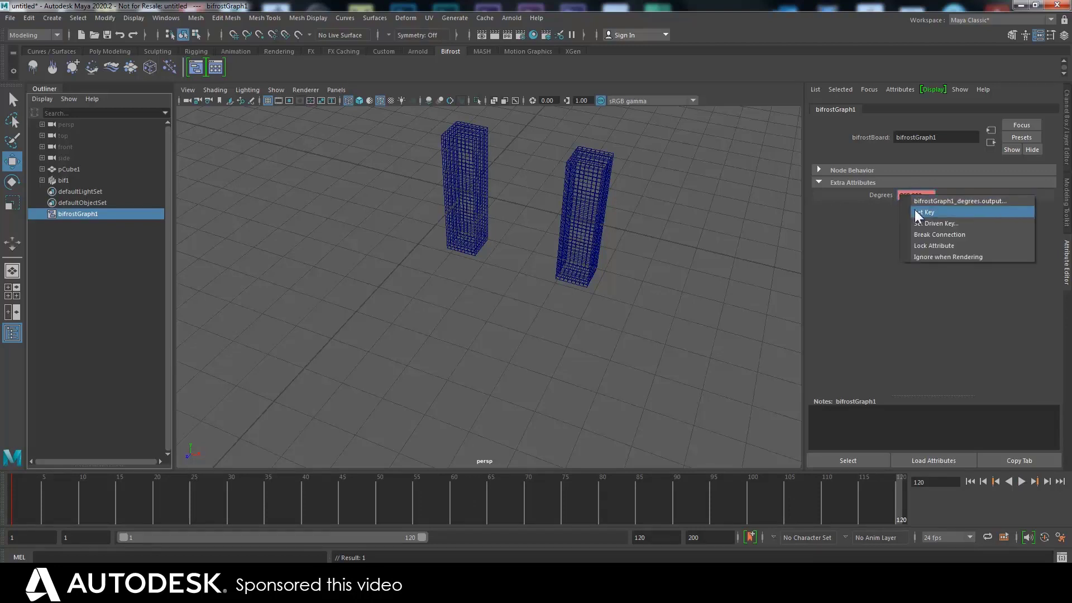
left_click(916, 210)
key("alt+v")
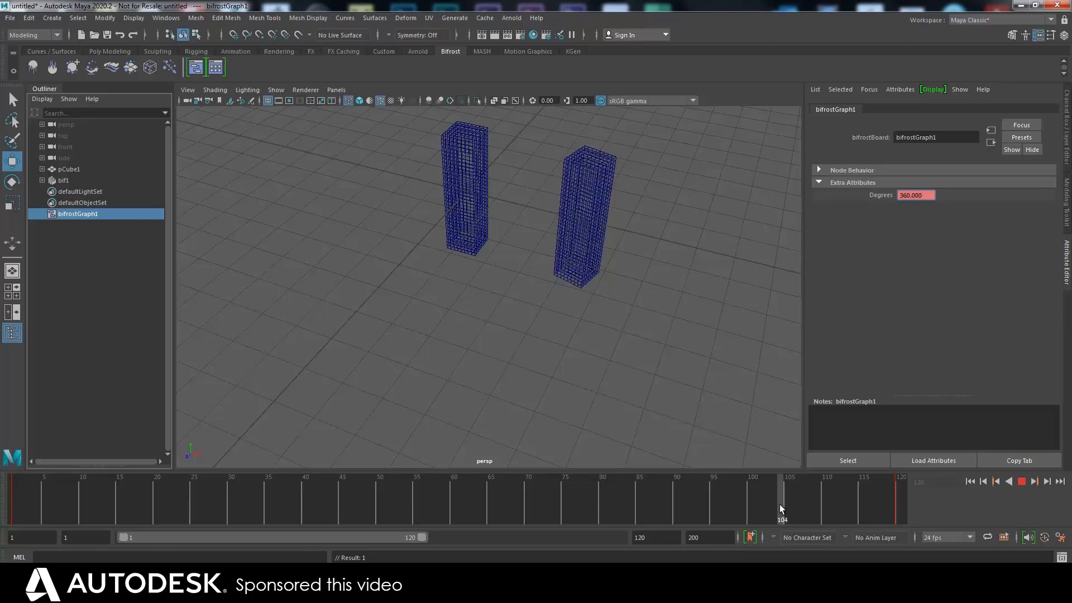
left_click_drag(281, 512, 36, 505)
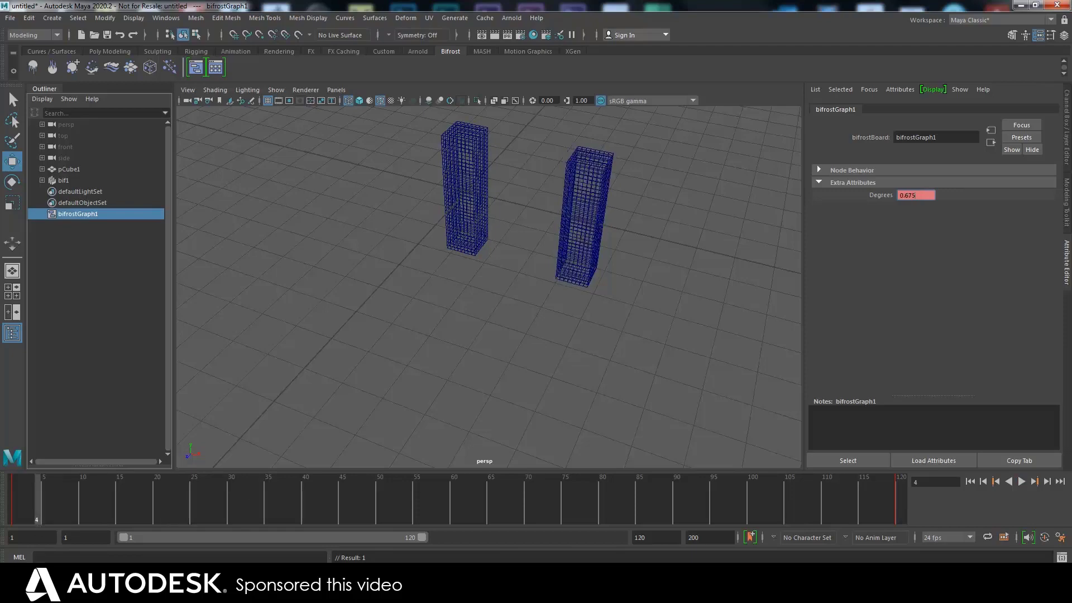
Bring the Bifrost Graph Editor back below the meshes and move rotate_by_quaternion and get_point_position higher in the graph
left_click(150, 536)
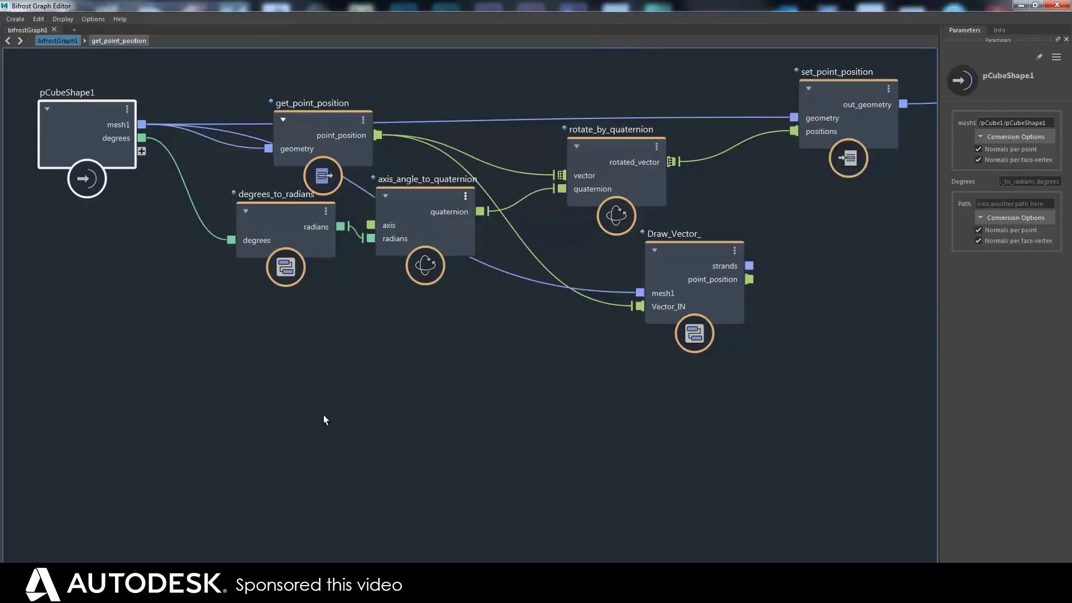
left_click(1035, 5)
left_click_drag(552, 331, 647, 331)
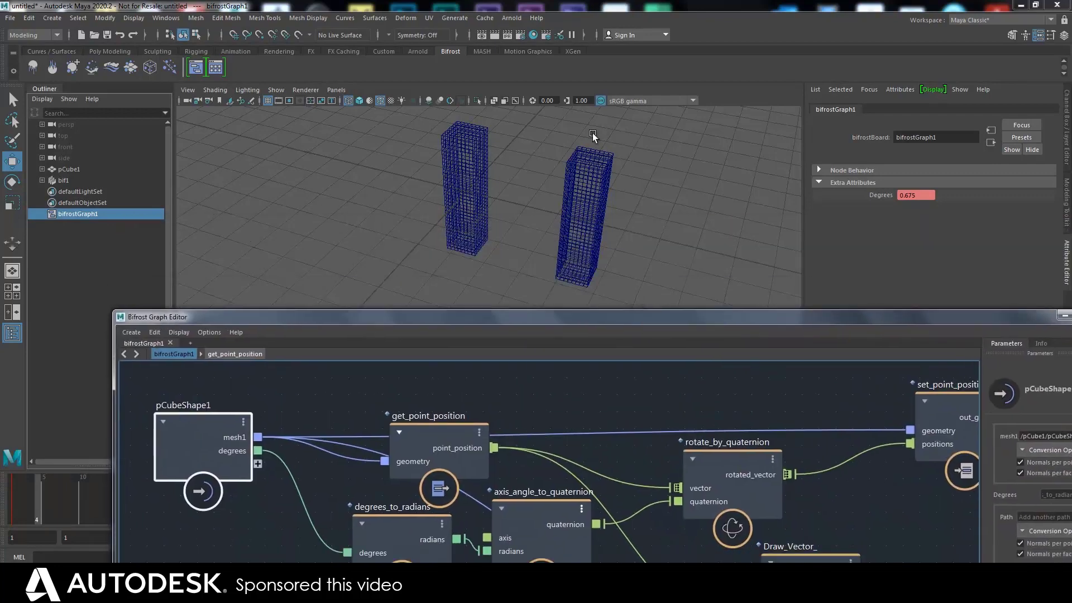
left_click_drag(720, 473, 722, 441)
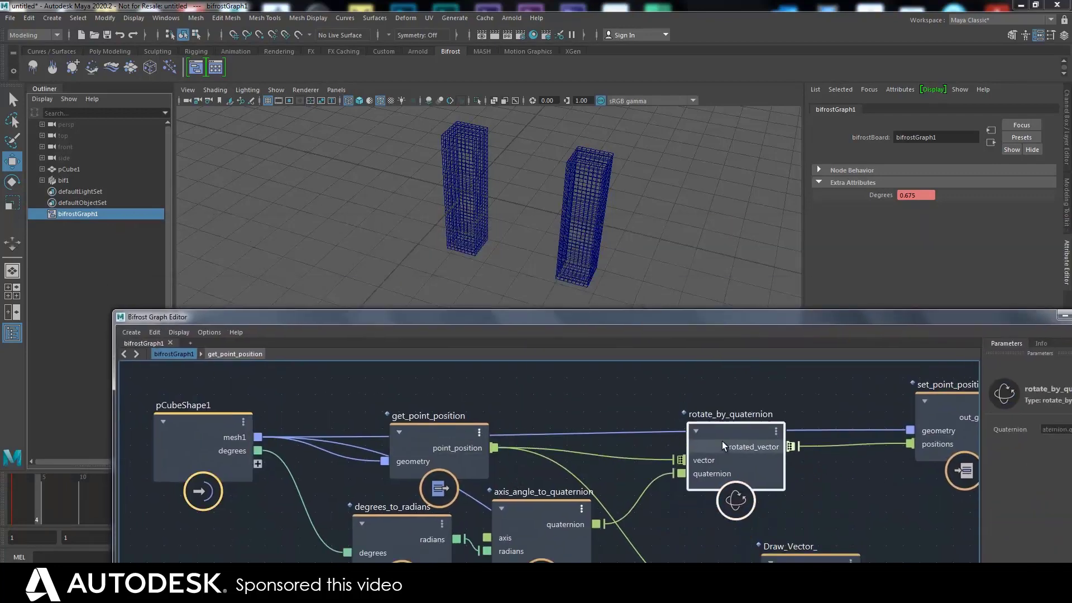
left_click_drag(440, 447, 441, 415)
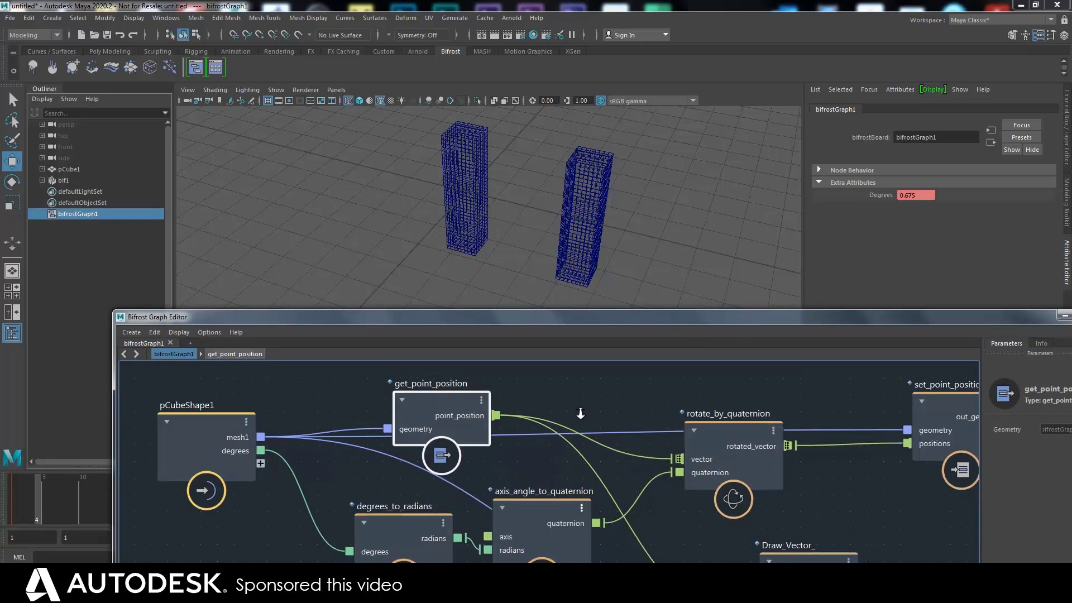
Review the axis_angle_to_quaternion and degrees_to_radians nodes, shifting degrees_to_radians slightly farther from axis_angle_to_quaternion
scroll(451, 402, "down", 3)
left_click(498, 438)
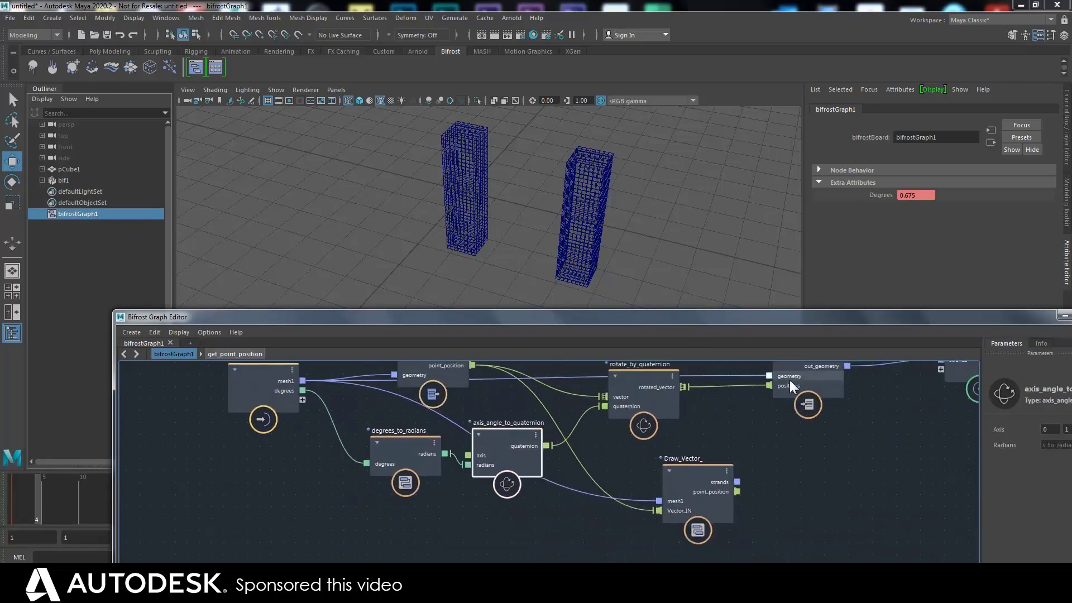
left_click_drag(846, 318, 729, 310)
left_click(283, 444)
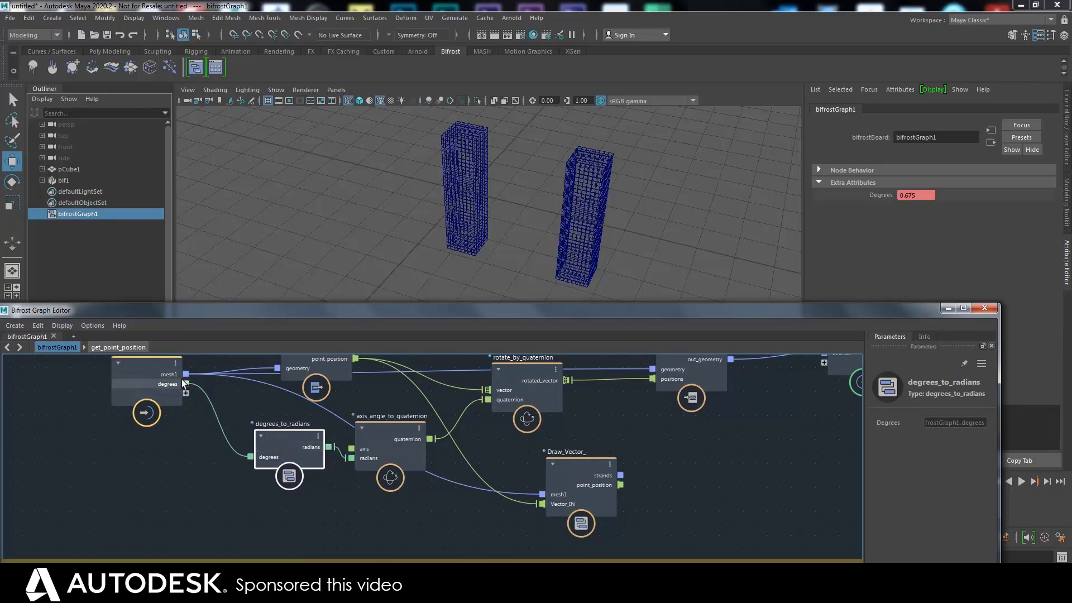
mouse_move(269, 434)
left_mouse_down()
mouse_move(279, 444)
mouse_move(263, 437)
left_mouse_up()
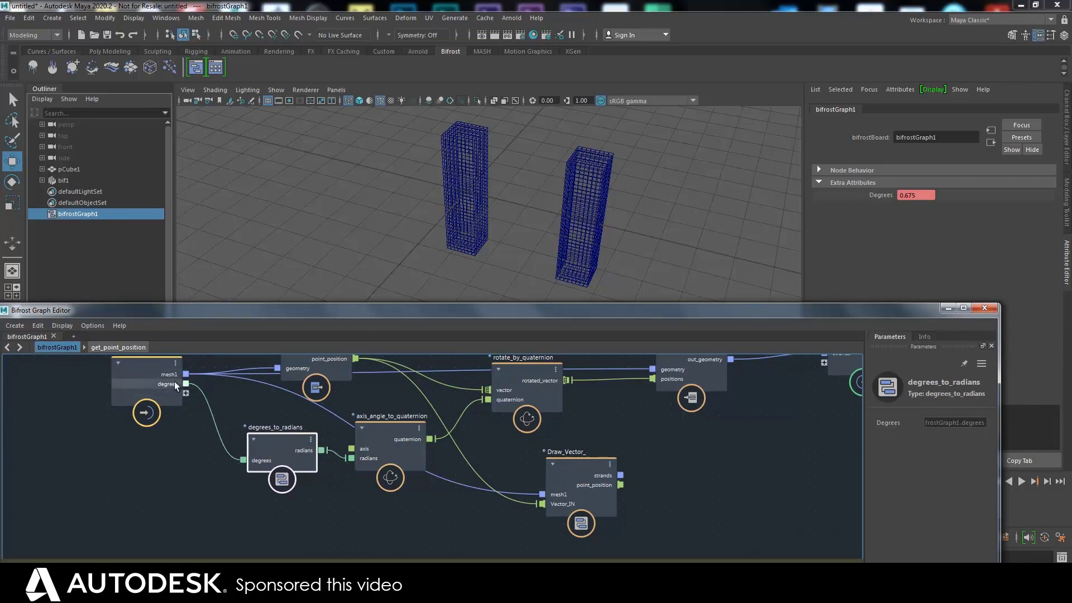
Move pCubeShape1 slightly lower in the graph, minimize the Bifrost Graph Editor, and return the animation to frame 1
left_click_drag(147, 367, 140, 390)
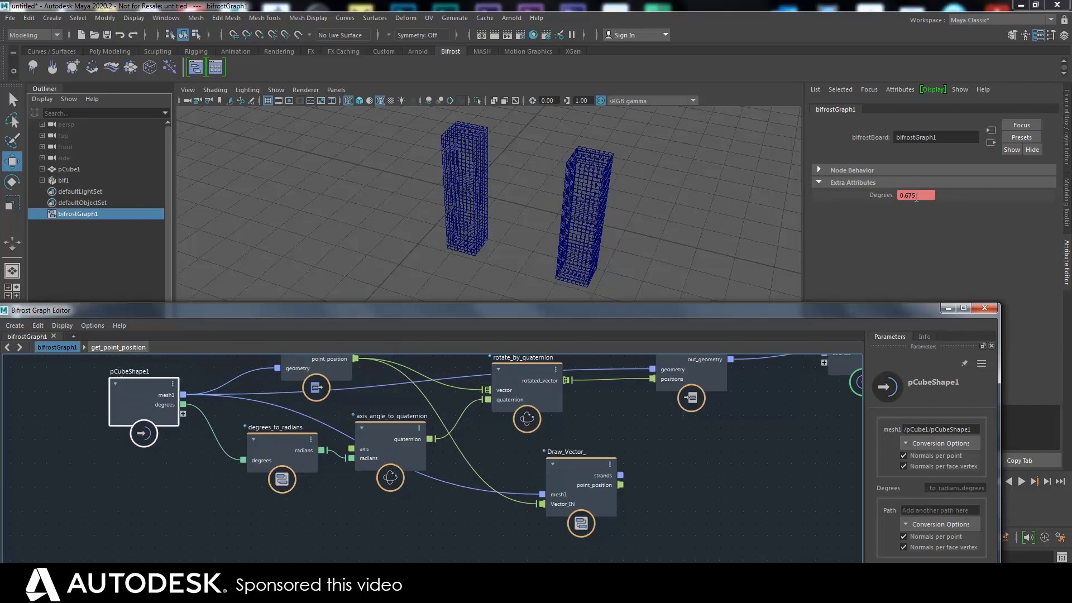
left_click(948, 308)
left_click_drag(220, 504, 9, 495)
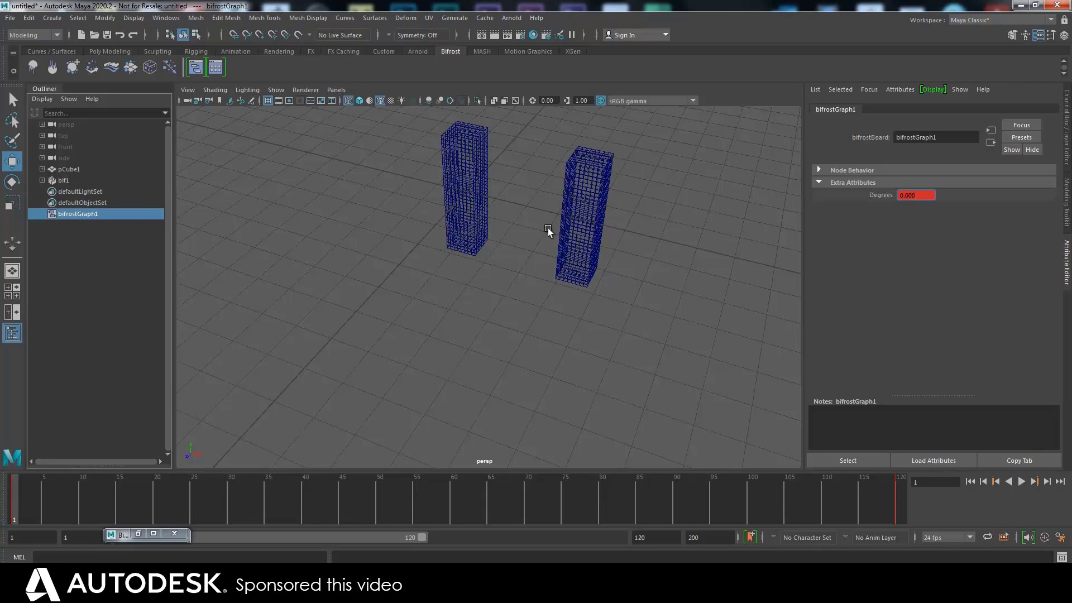
Examine the original cube's polyCube1 attributes and its points from several angles, then select the Bifrost output mesh bif1
left_click_drag(548, 229, 507, 280, "alt")
left_click(491, 279)
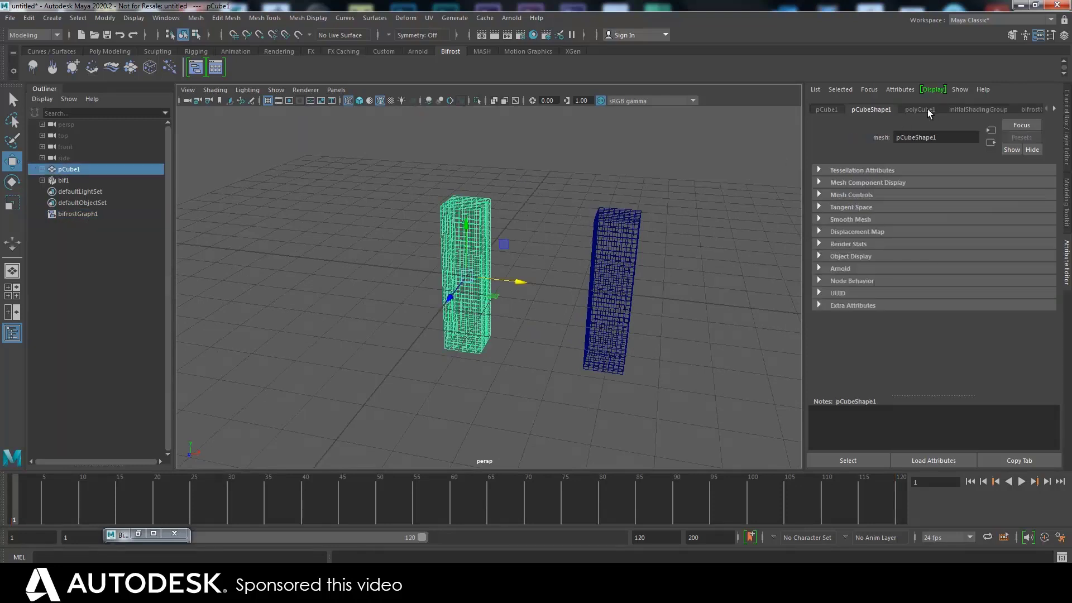
left_click(920, 109)
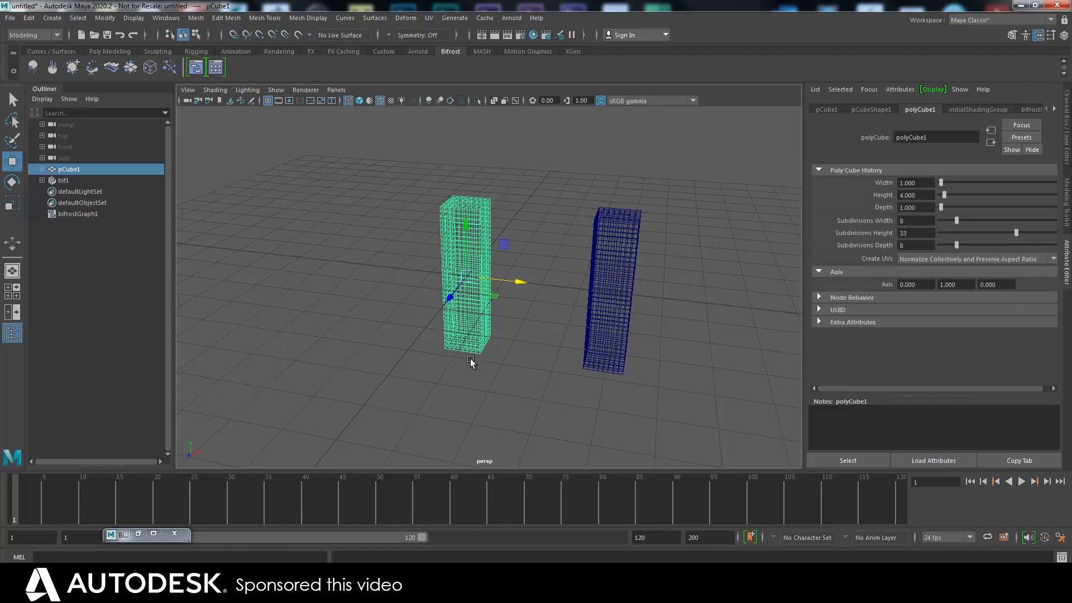
left_click_drag(498, 359, 496, 341, "alt")
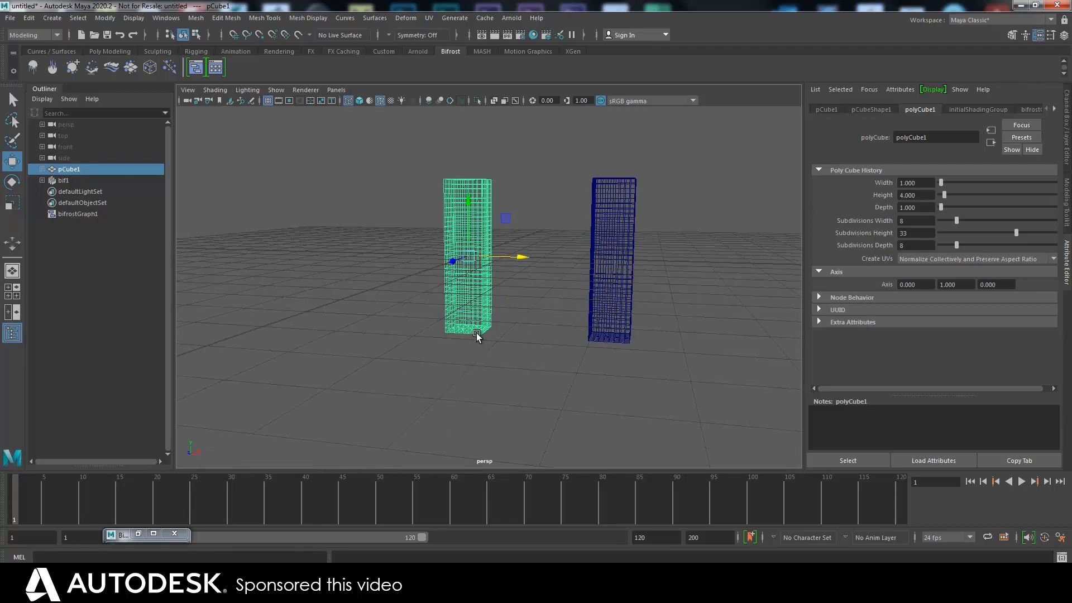
left_click_drag(478, 330, 472, 258, "alt")
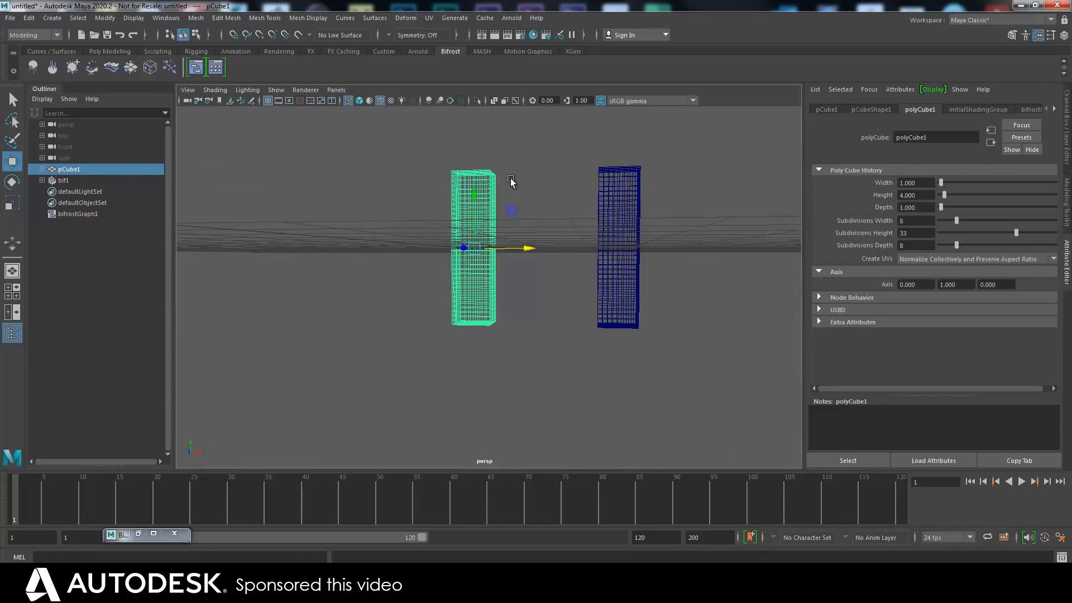
left_click_drag(511, 179, 497, 199, "alt")
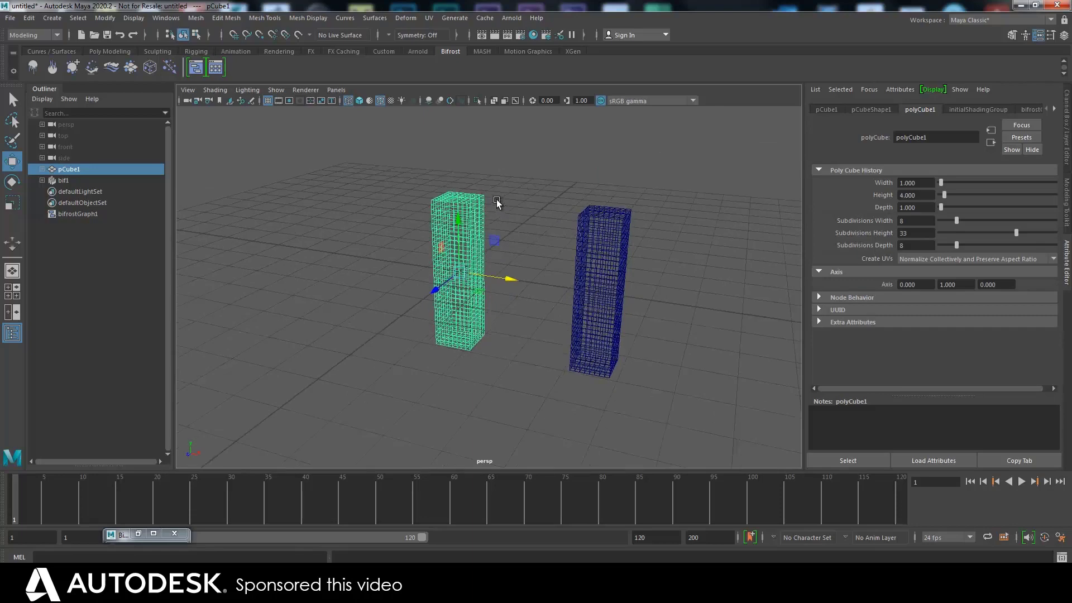
left_click(596, 347)
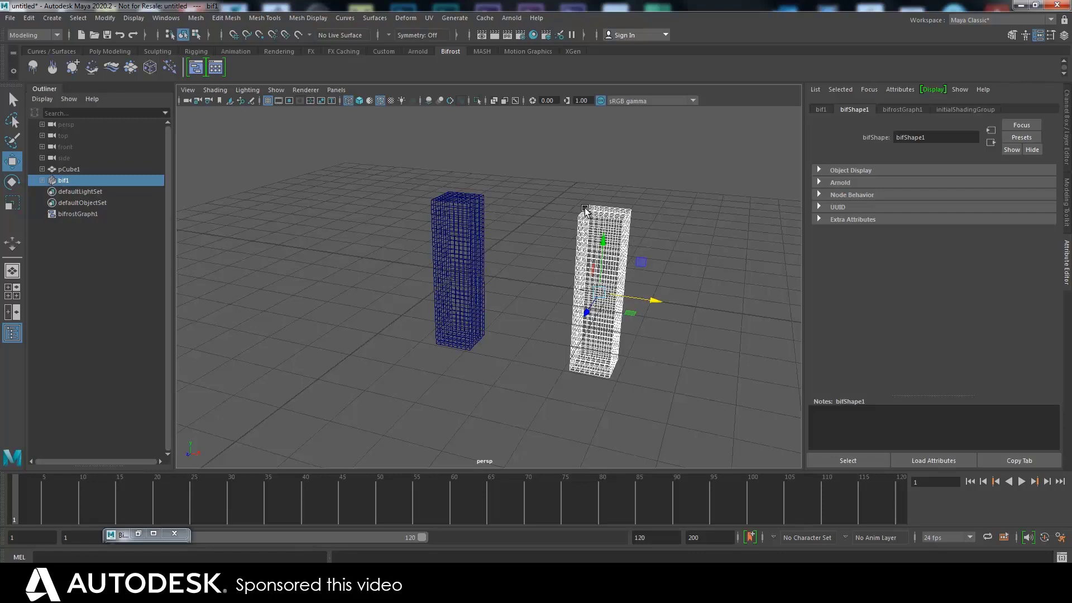
Restore the Bifrost Graph Editor as a floating window and move pCubeShape1 and get_point_position farther from the degrees_to_radians node
left_click(154, 534)
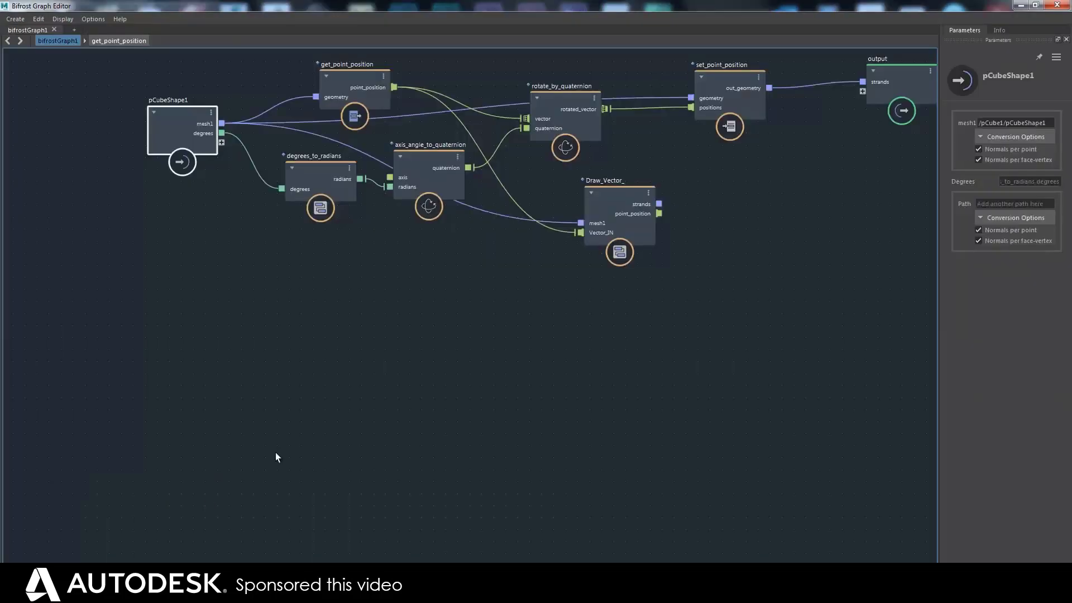
left_click(1035, 5)
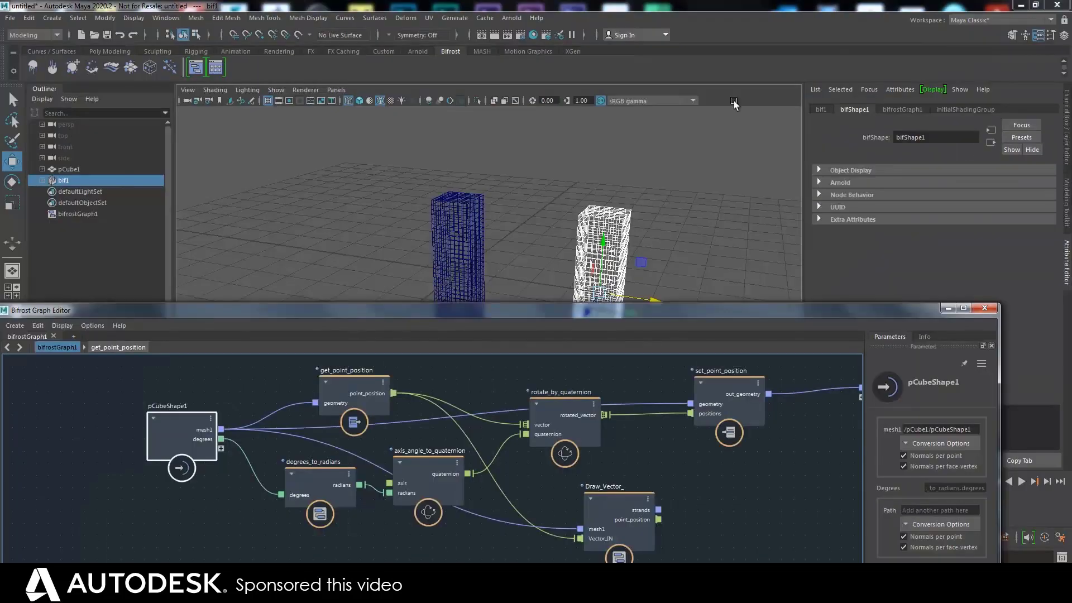
left_click_drag(547, 310, 577, 263)
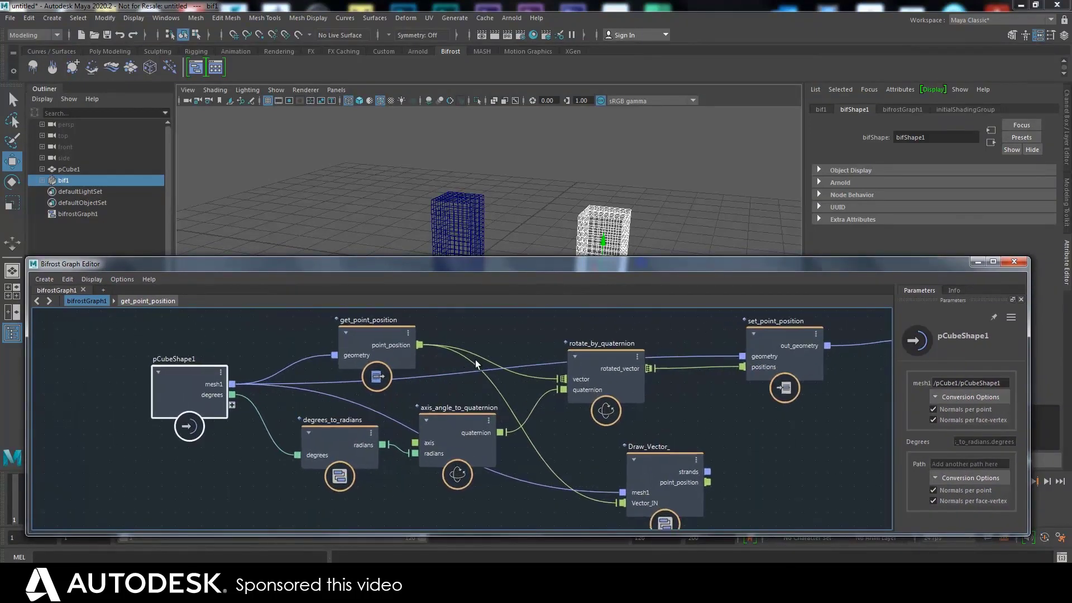
left_click_drag(189, 385, 115, 400)
left_click_drag(363, 341, 261, 337)
left_click_drag(570, 258, 534, 211)
left_click_drag(189, 340, 172, 340)
left_click_drag(316, 289, 313, 282)
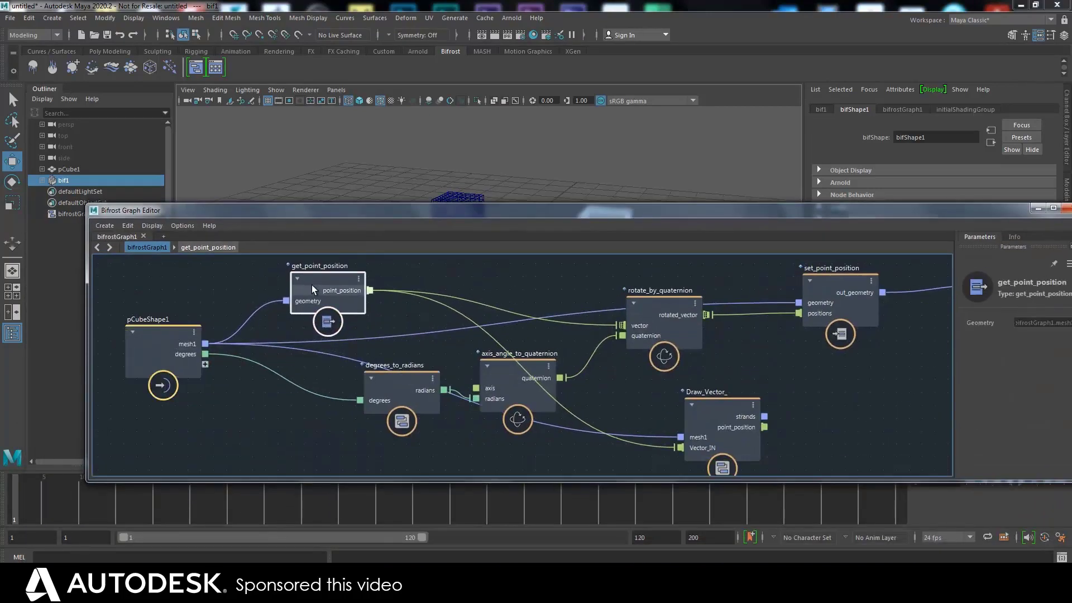
Add a vector3_to_scalar node beside get_point_position and connect point_position to its vector3 input
left_click_drag(398, 210, 433, 284)
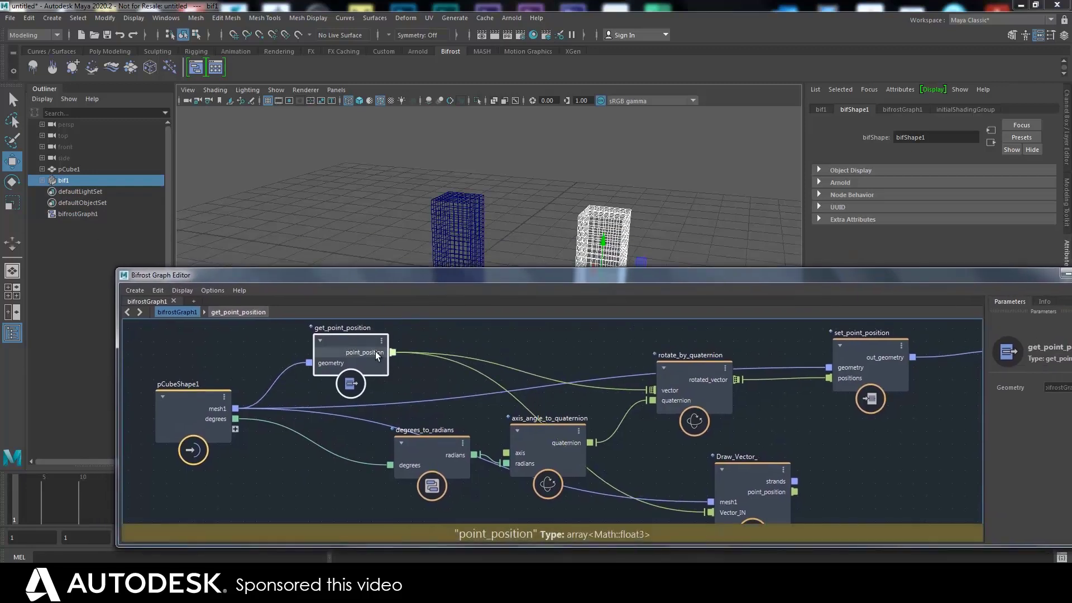
key("Tab")
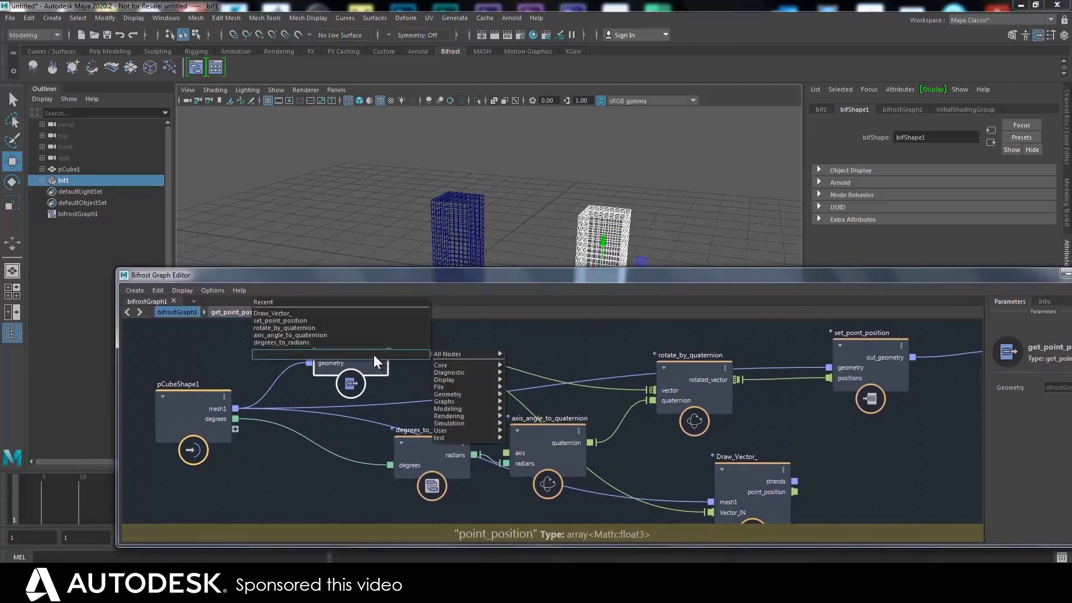
type("vec")
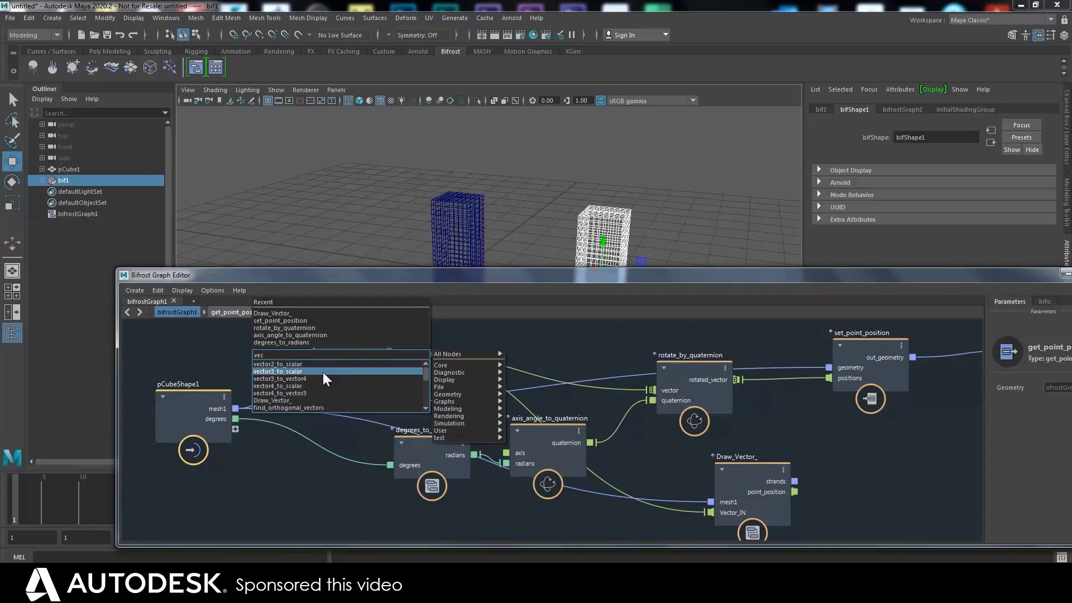
left_click(323, 372)
left_click_drag(379, 382, 467, 351)
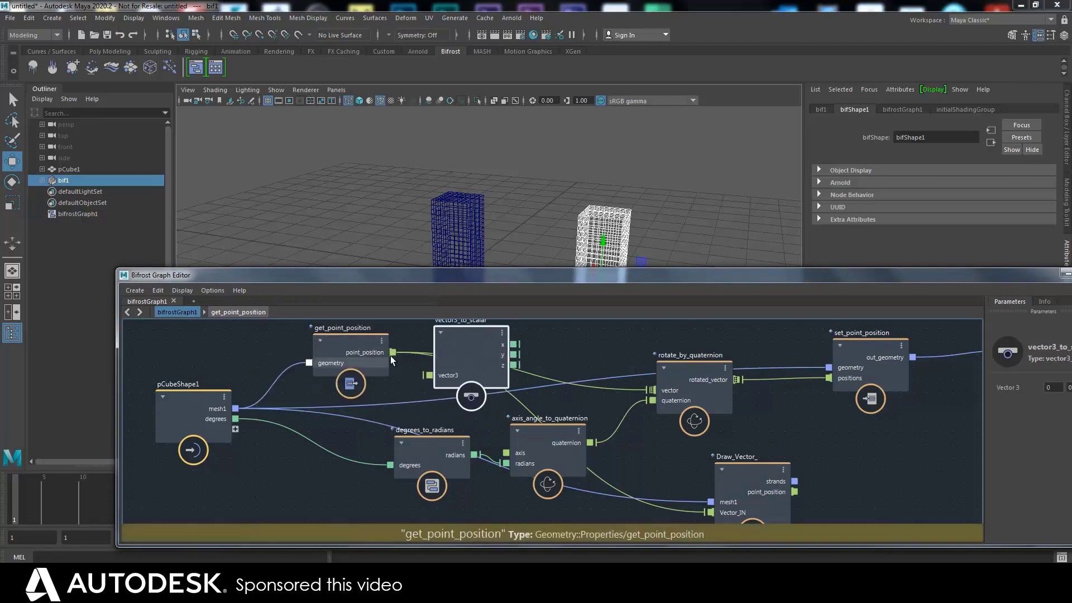
left_click_drag(393, 352, 432, 374)
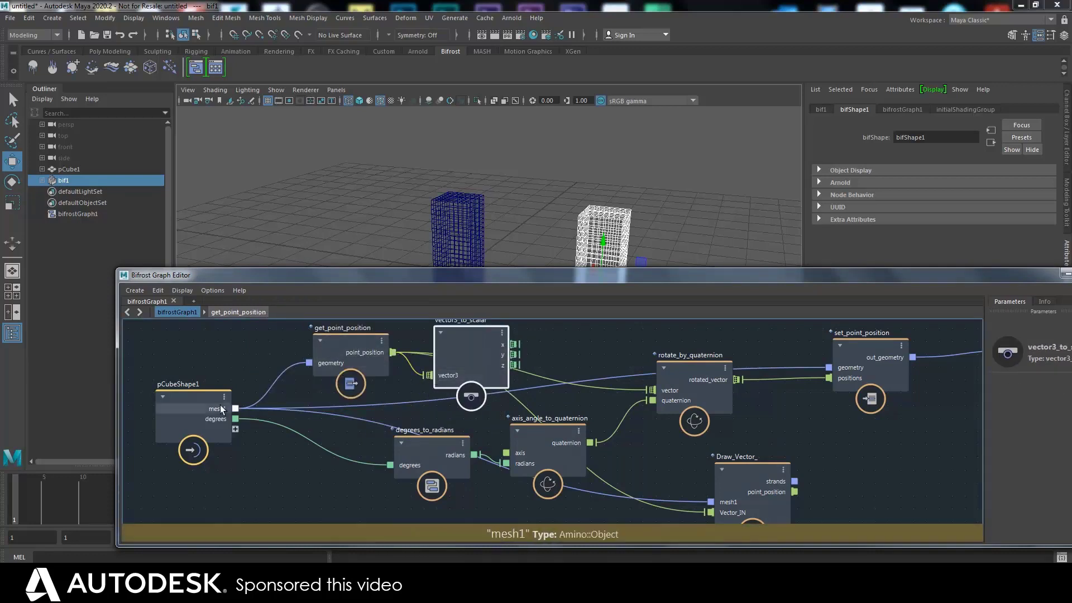
Shift pCubeShape1, get_point_position and vector3_to_scalar away from the rotation nodes to make room, and frame the whole graph
left_click_drag(190, 413, 121, 422)
left_click_drag(380, 346, 279, 344)
left_click_drag(446, 360, 327, 374)
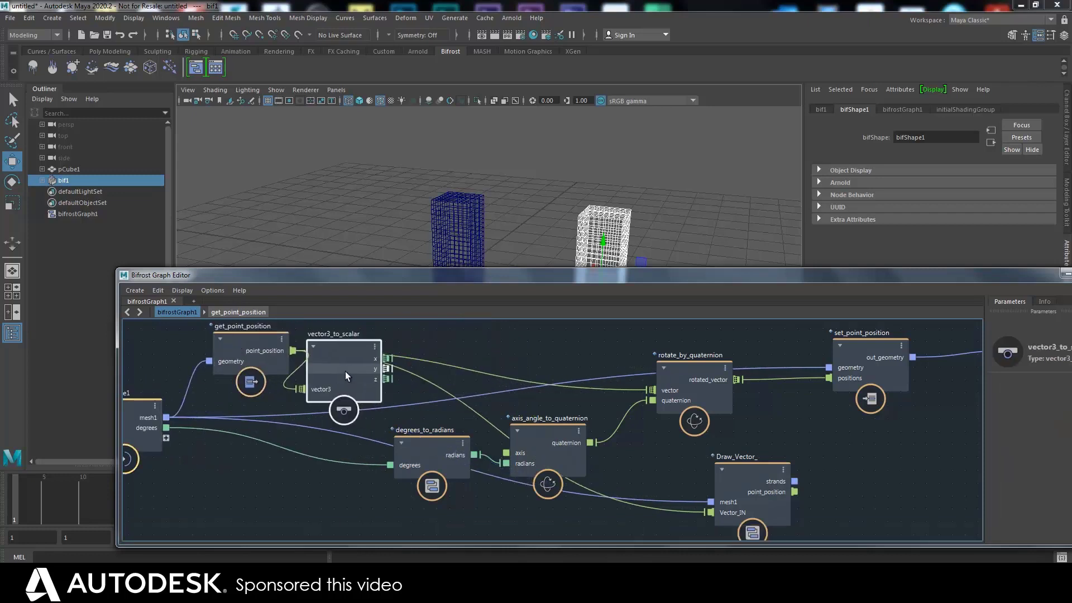
key("a")
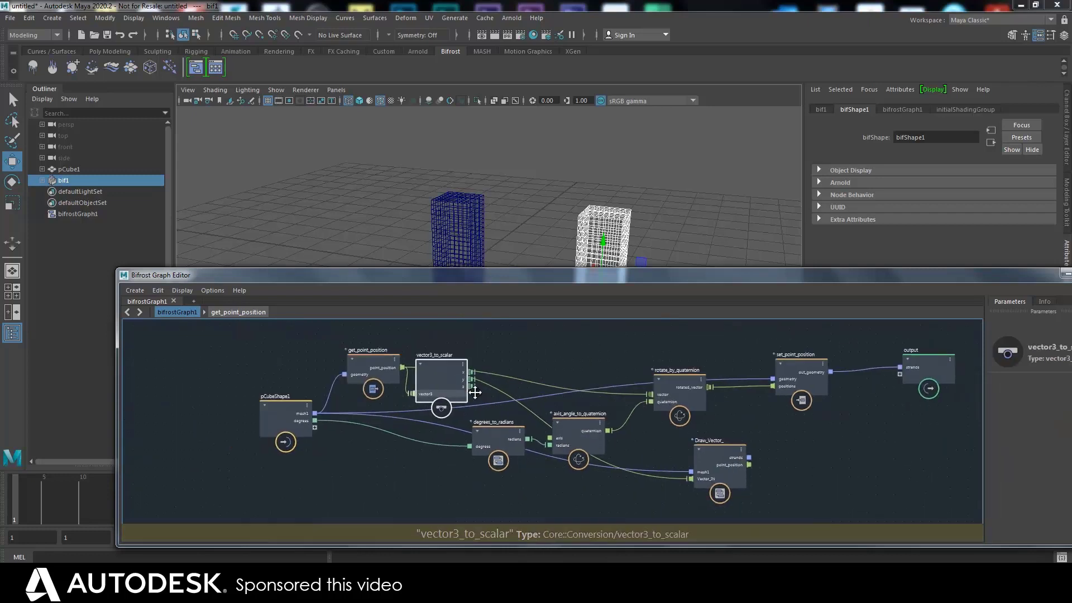
Reposition get_point_position and vector3_to_scalar near pCubeShape1, leaving a wide gap before degrees_to_radians
left_click(294, 357)
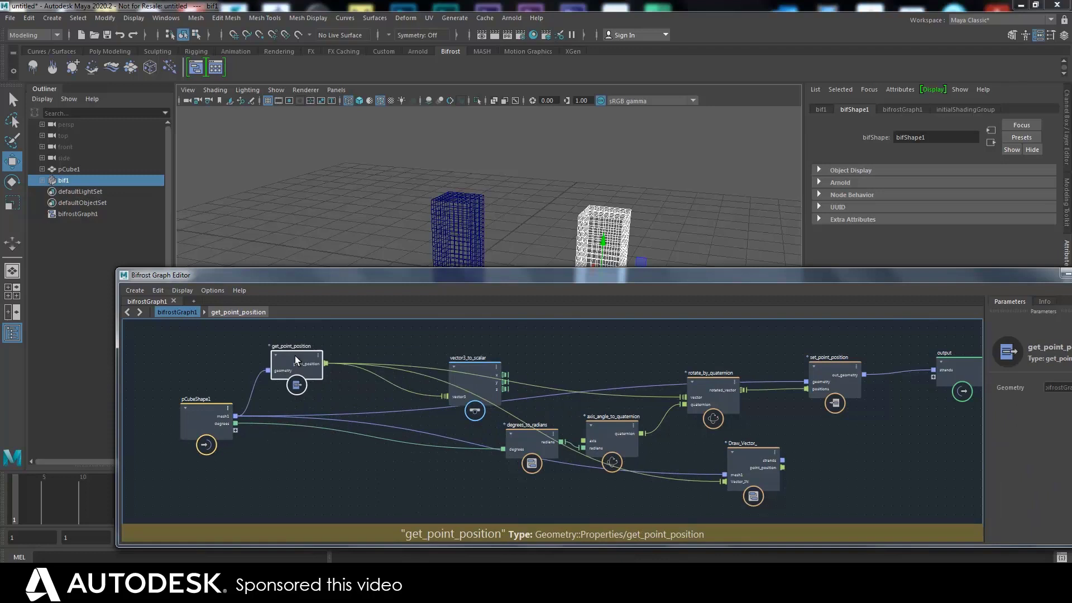
left_click_drag(320, 364, 377, 362)
left_click(471, 382)
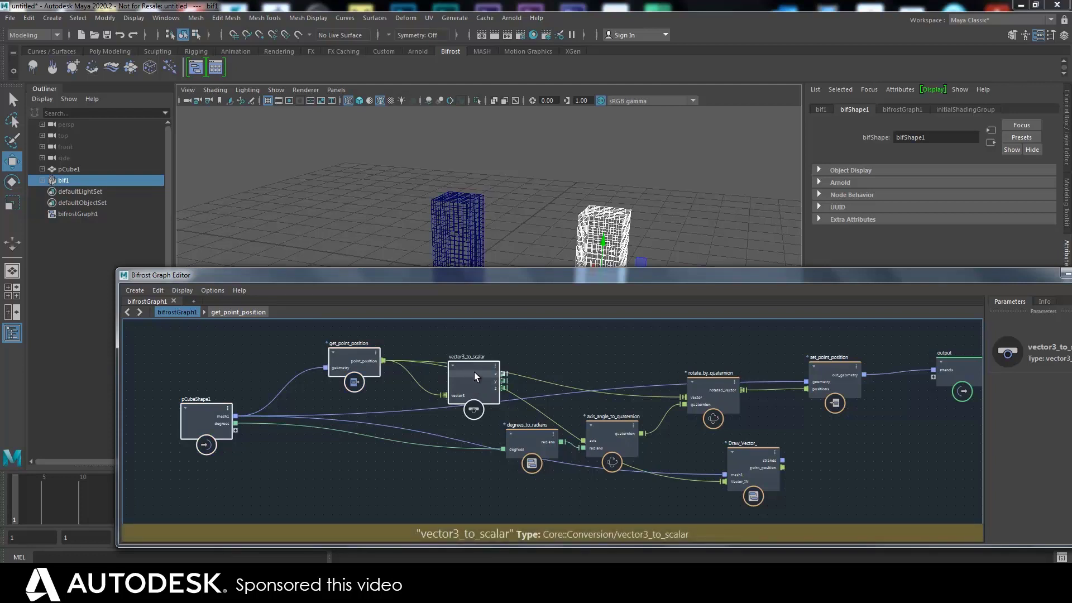
mouse_move(474, 373)
left_mouse_down()
mouse_move(414, 367)
mouse_move(462, 364)
left_mouse_up()
left_click_drag(193, 400, 189, 401)
left_click_drag(328, 342, 253, 348)
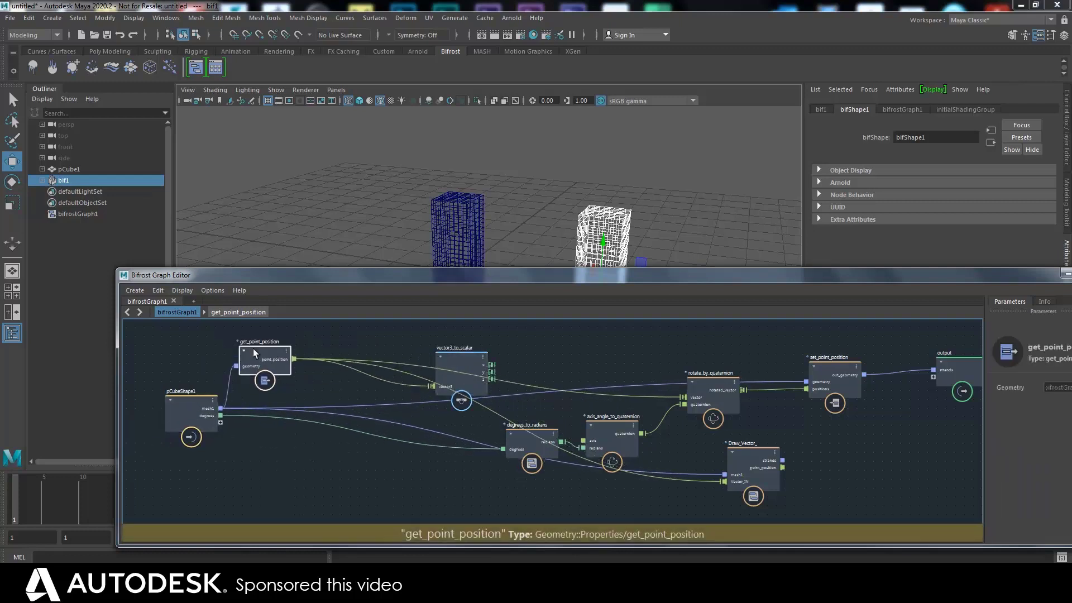
left_click_drag(470, 360, 364, 343)
Select the rotation nodes for review, then tidy the spacing between pCubeShape1, get_point_position and vector3_to_scalar
left_click(521, 434)
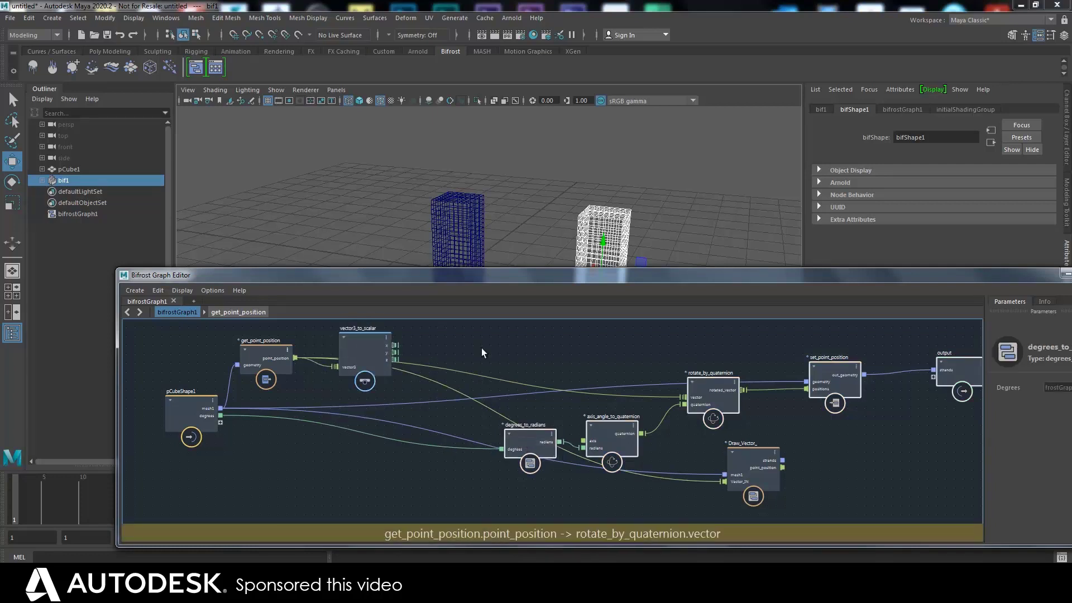
left_click_drag(362, 348, 358, 373)
left_click_drag(263, 348, 264, 359)
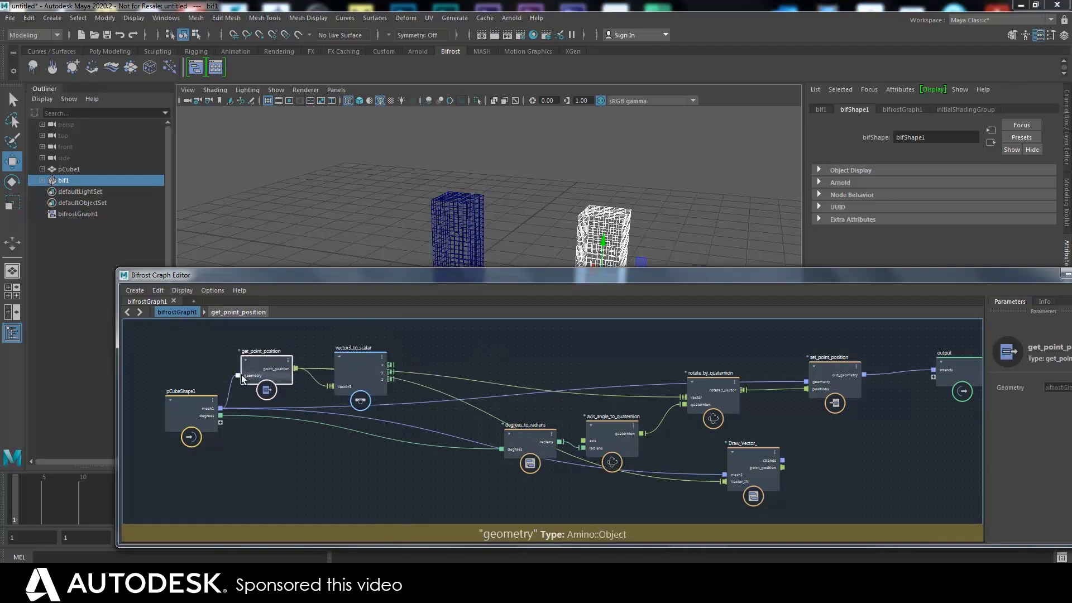
left_click_drag(189, 404, 161, 420)
left_click_drag(269, 357, 255, 356)
left_click_drag(354, 363, 340, 350)
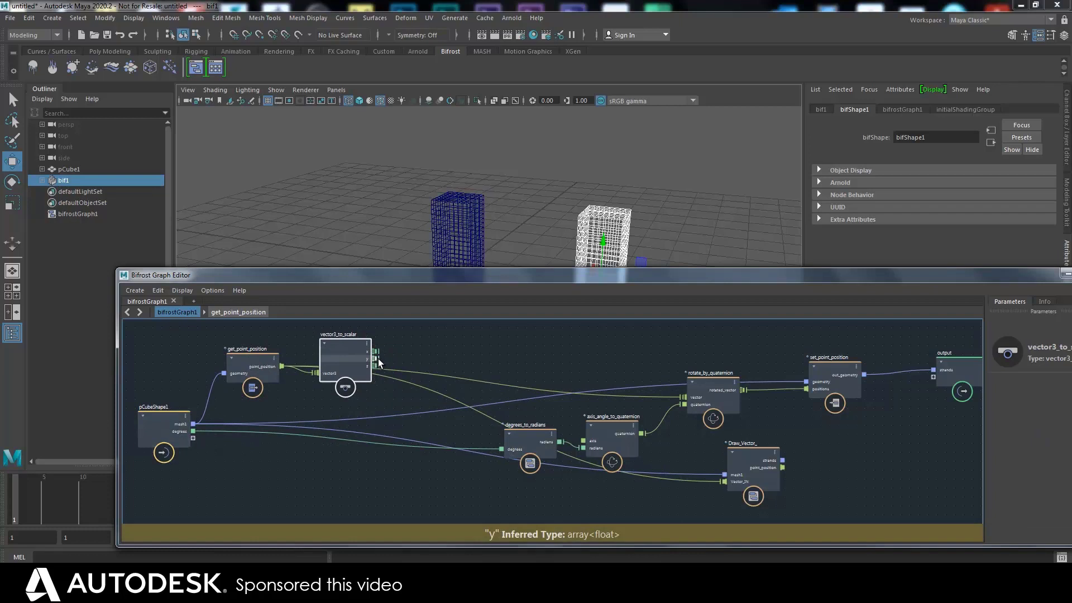
Connect the y output of vector3_to_scalar to the degrees input of degrees_to_radians and move the graph editor below the meshes
left_click_drag(464, 284, 473, 347)
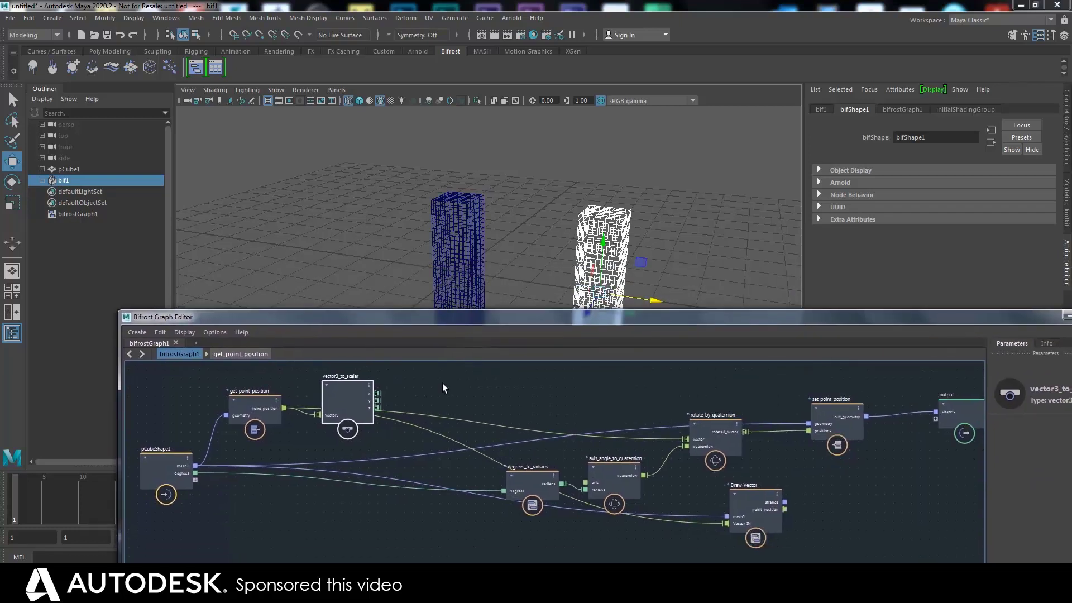
left_click_drag(521, 477, 500, 483)
left_click_drag(527, 315, 541, 388)
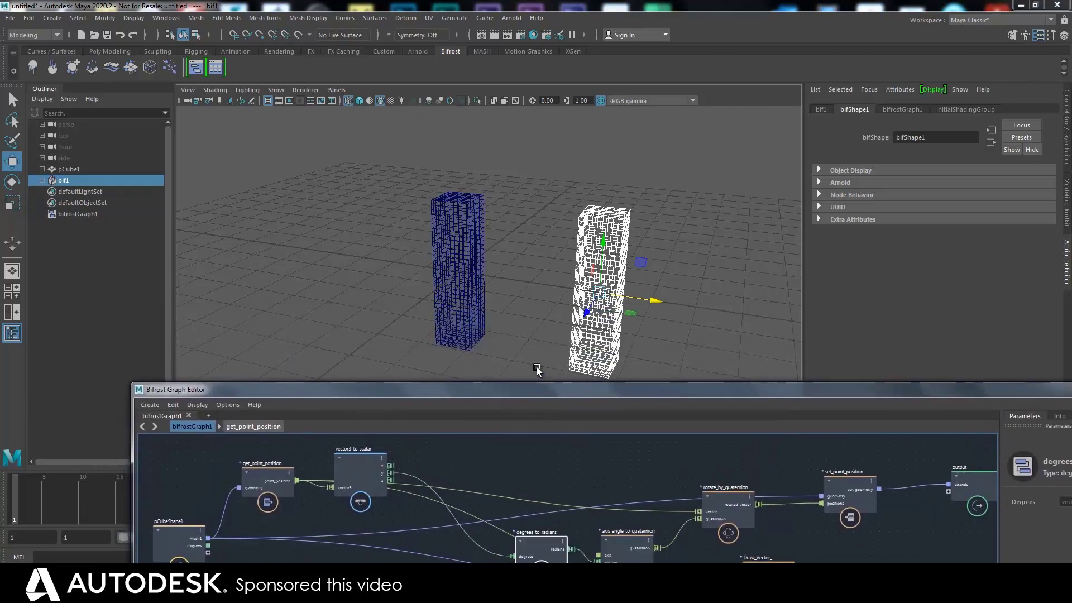
Switch the viewport to Smooth Shade All, deselect everything, and view both meshes from another angle
left_click(209, 89)
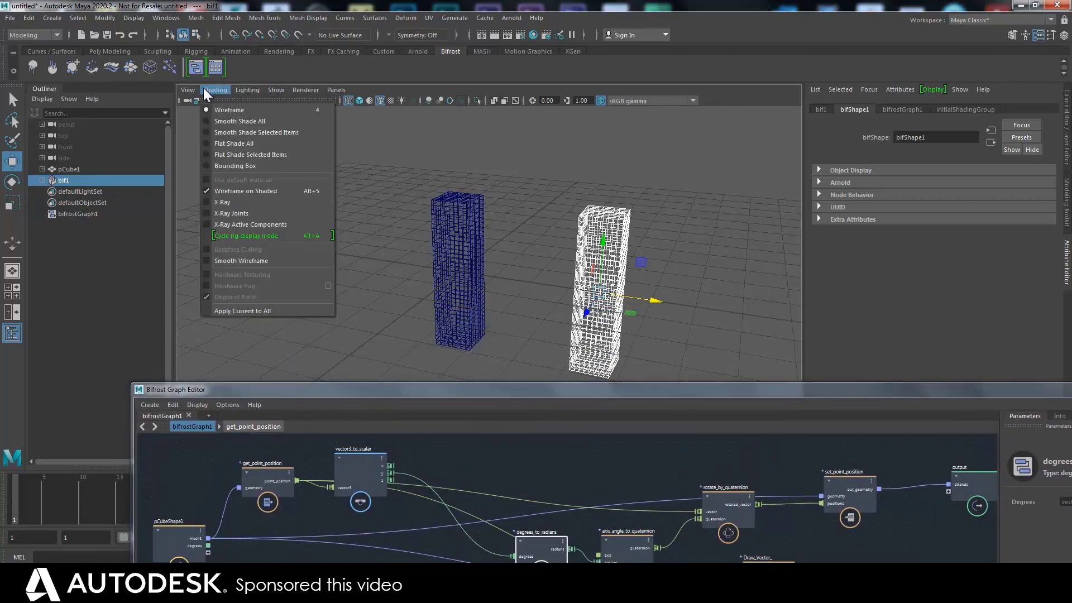
left_click(232, 121)
left_click(536, 202)
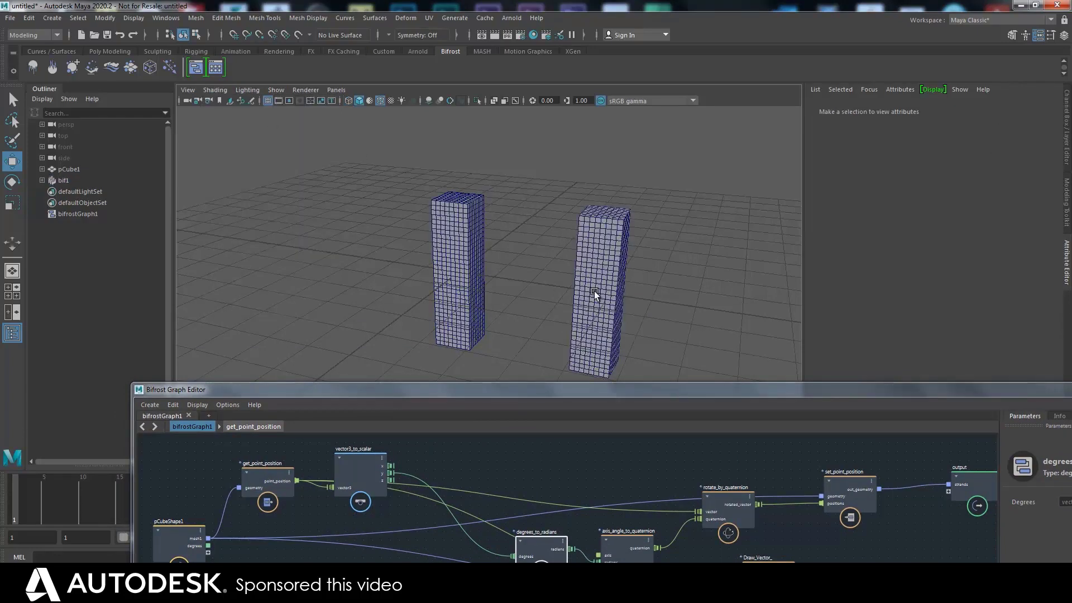
left_click_drag(643, 227, 491, 318, "alt")
Inspect the y output of vector3_to_scalar up close and compare it with the point heights along both meshes
left_click_drag(456, 389, 474, 275)
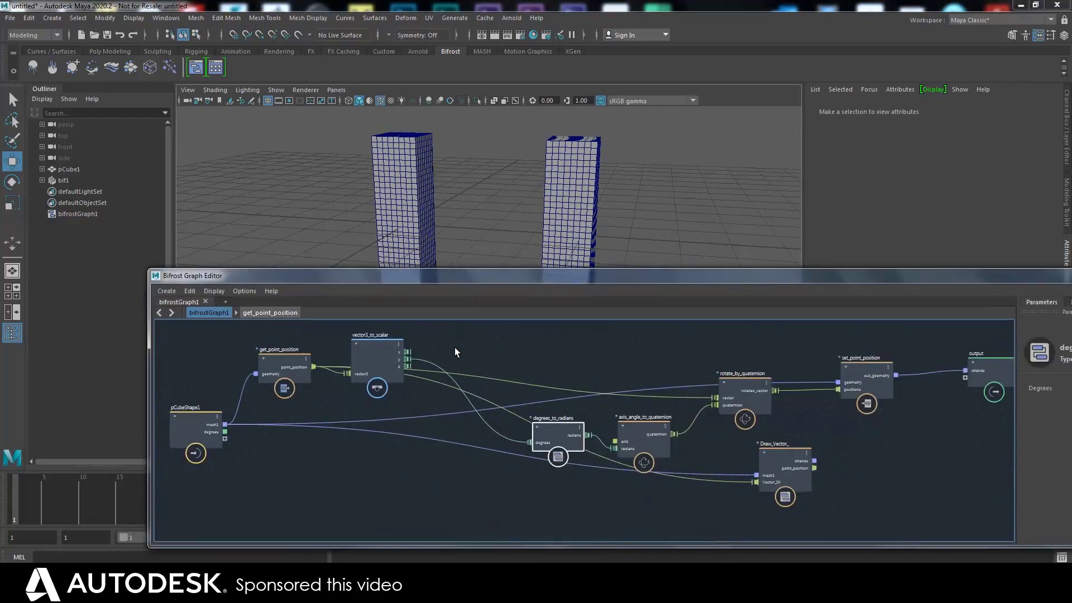
left_click_drag(486, 224, 483, 259, "alt")
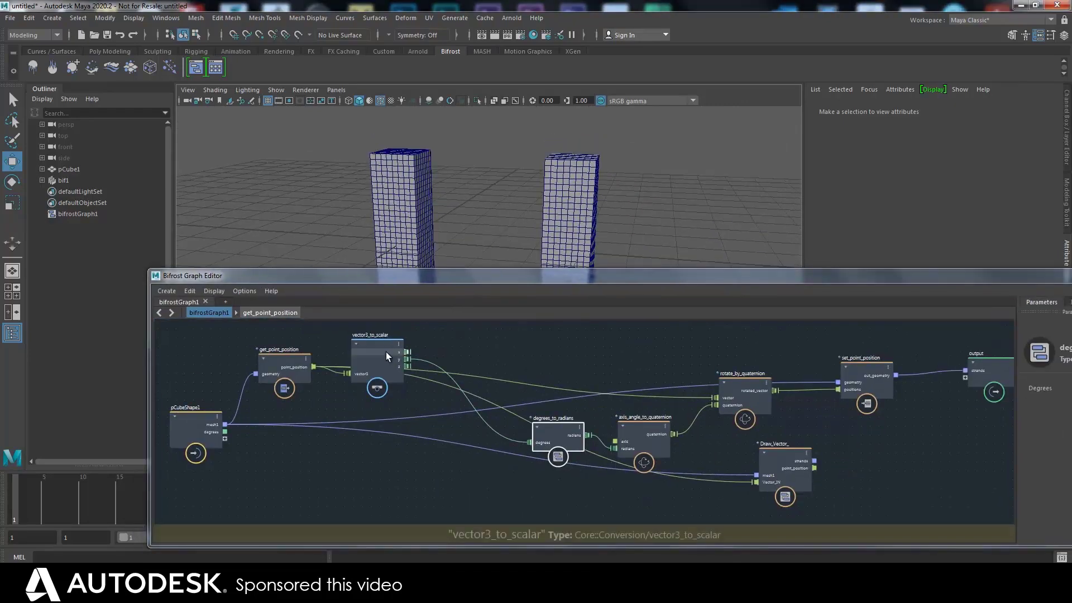
left_click(386, 347)
scroll(424, 383, "up", 2)
scroll(426, 382, "up", 2)
middle_click_drag(426, 381, 402, 434)
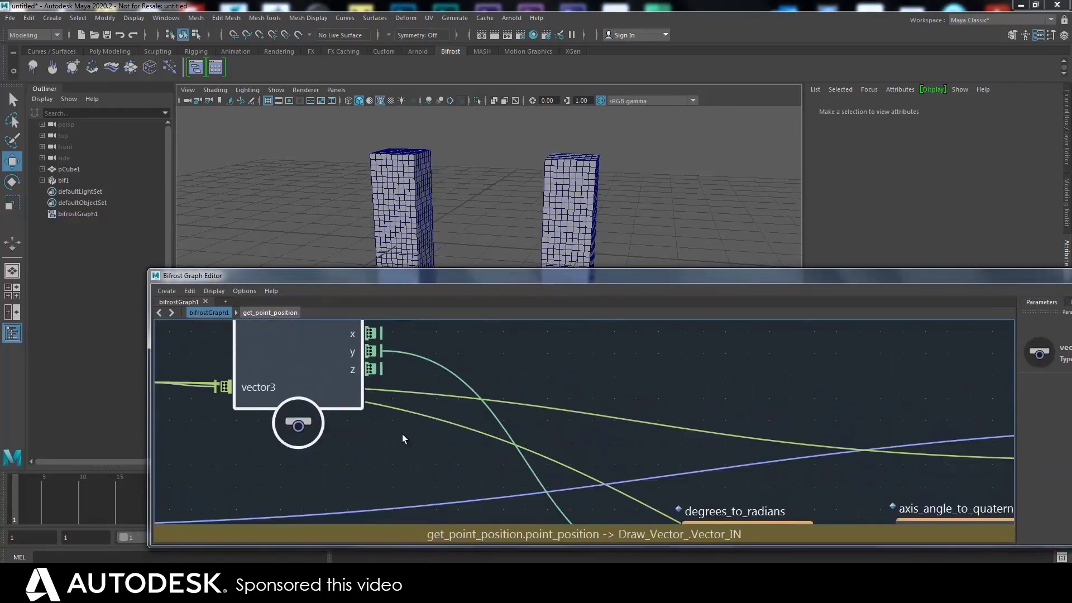
scroll(402, 433, "down", 1)
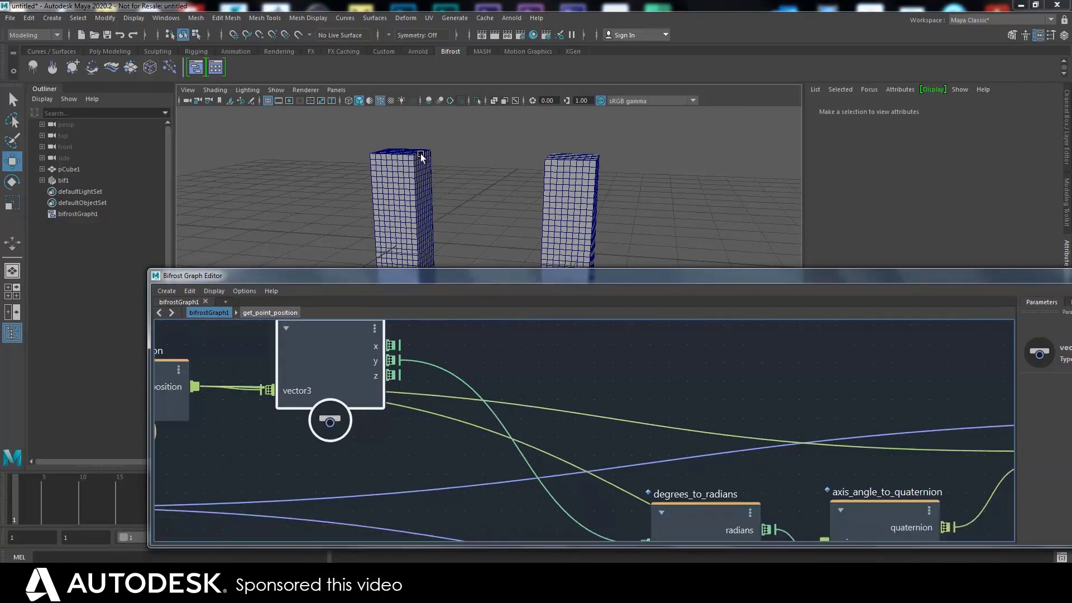
left_click_drag(442, 275, 448, 376)
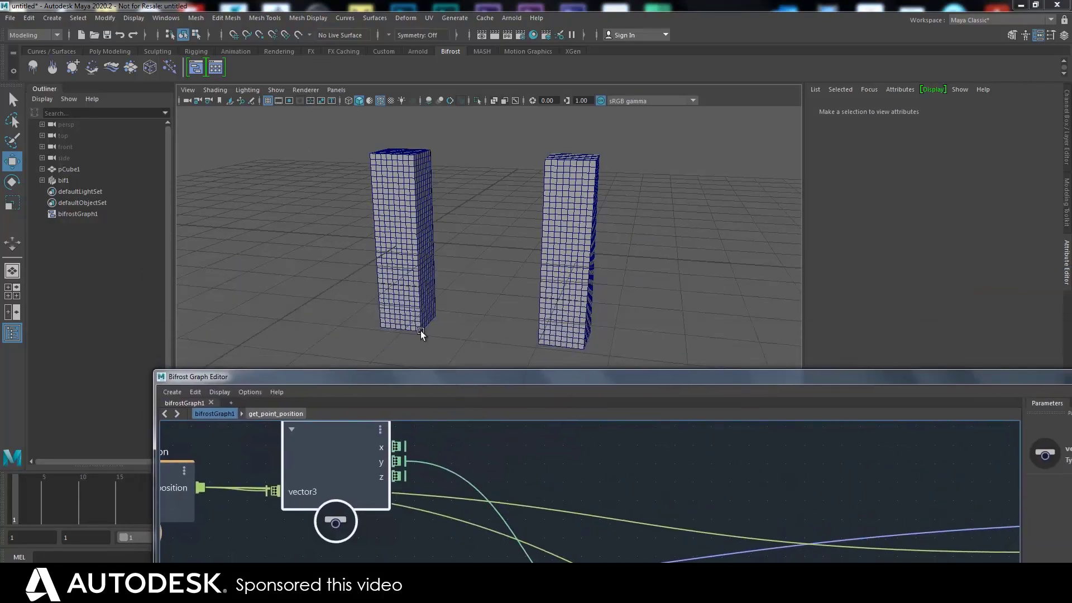
left_click_drag(416, 326, 424, 186, "alt")
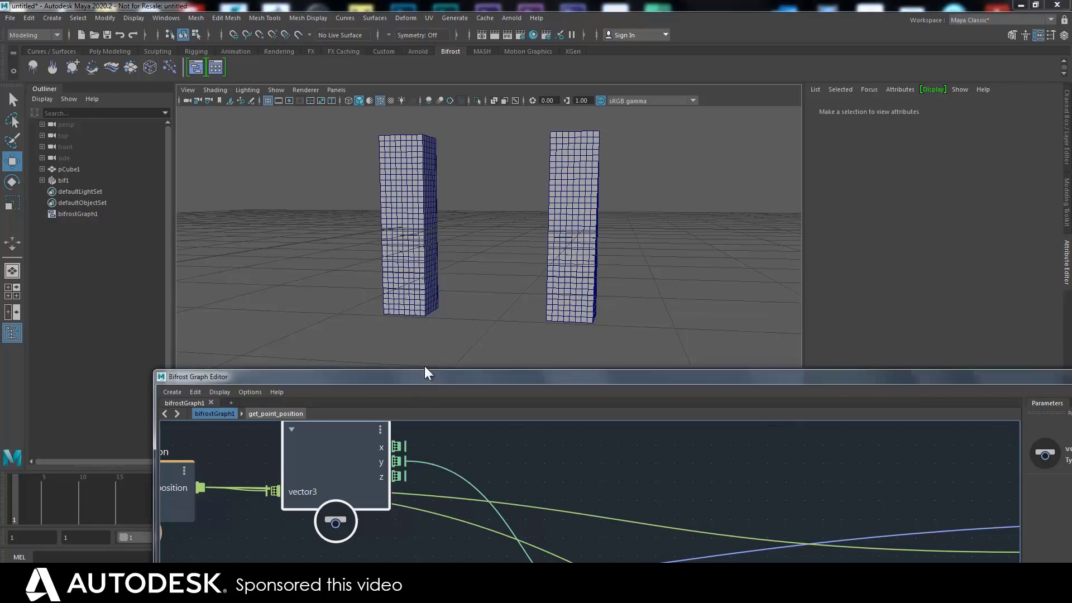
Rearrange get_point_position and vector3_to_scalar so vector3_to_scalar sits lower, with free space before degrees_to_radians
left_click_drag(425, 372, 415, 248)
key("a")
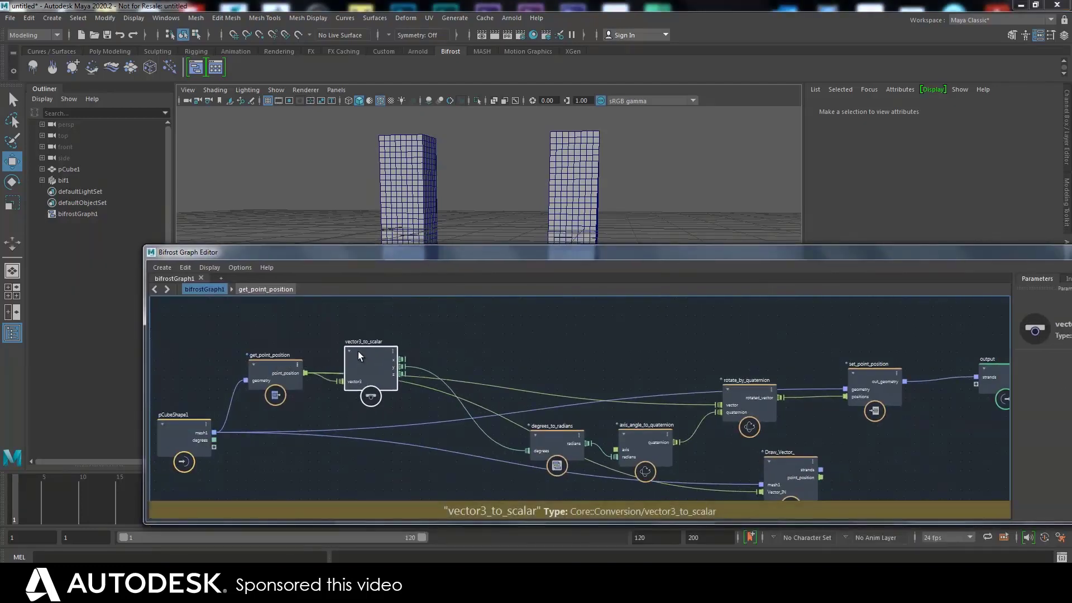
left_click(300, 353)
left_click_drag(361, 368, 327, 409)
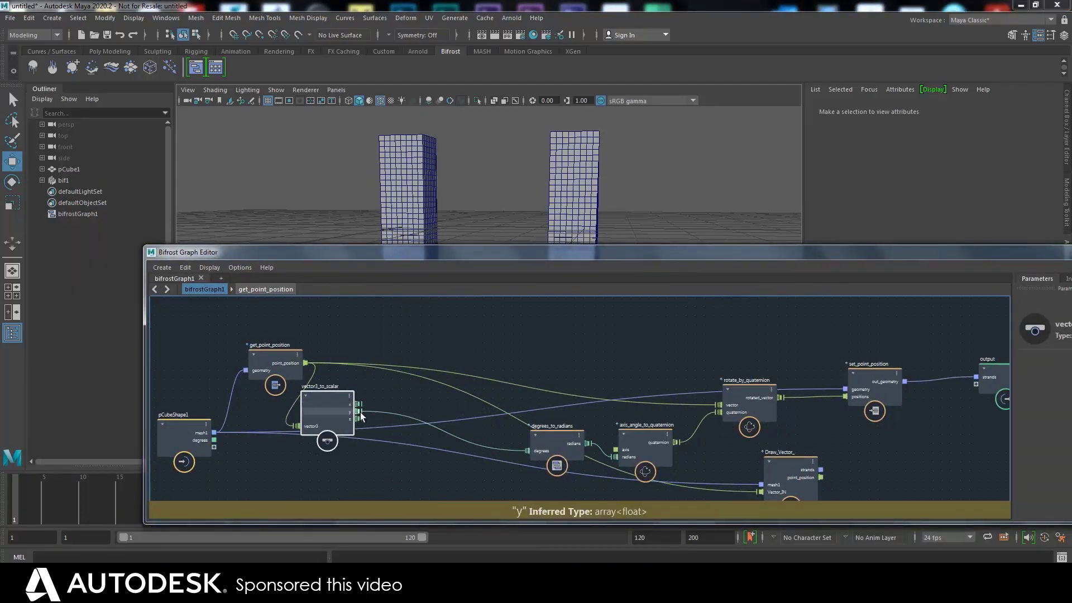
left_click_drag(417, 250, 438, 190)
left_click_drag(279, 305, 269, 302)
left_click_drag(315, 350, 328, 355)
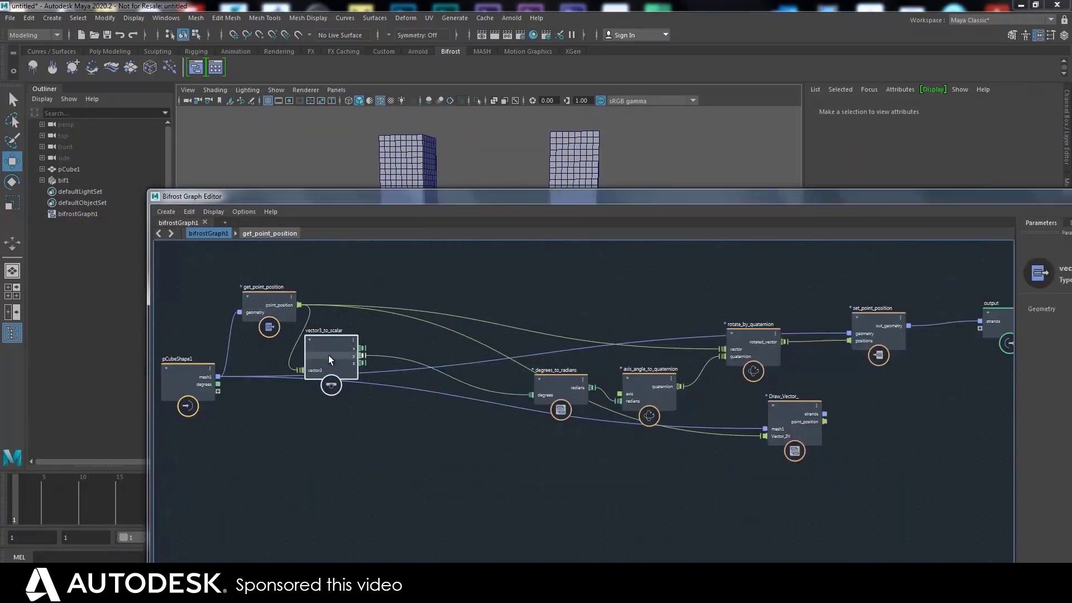
Add a change_range node and wire it between the y output of vector3_to_scalar and the degrees input of degrees_to_radians
key("Tab")
type("c")
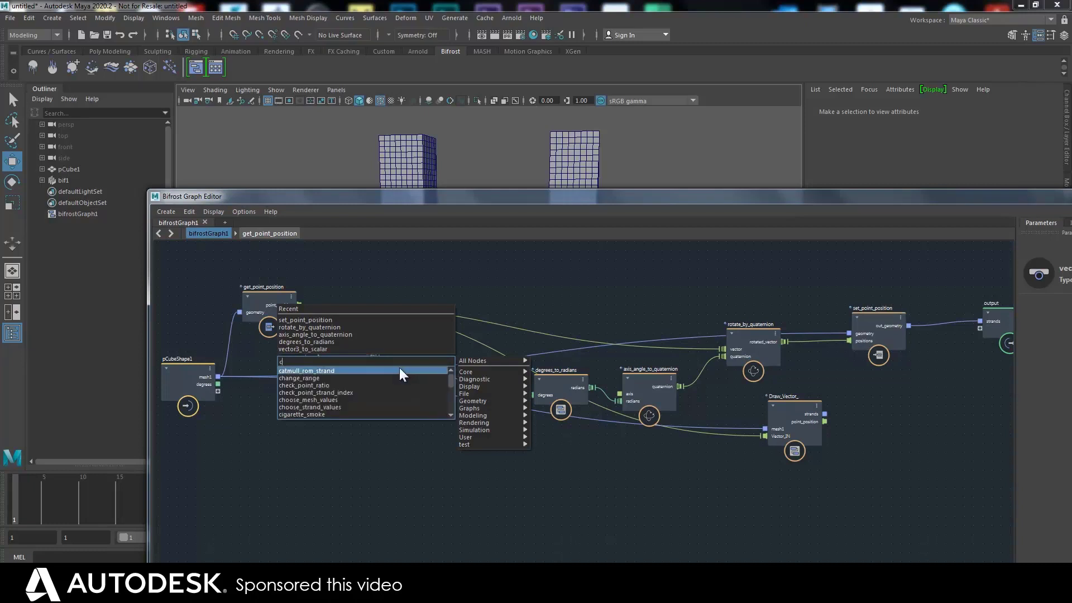
type("h")
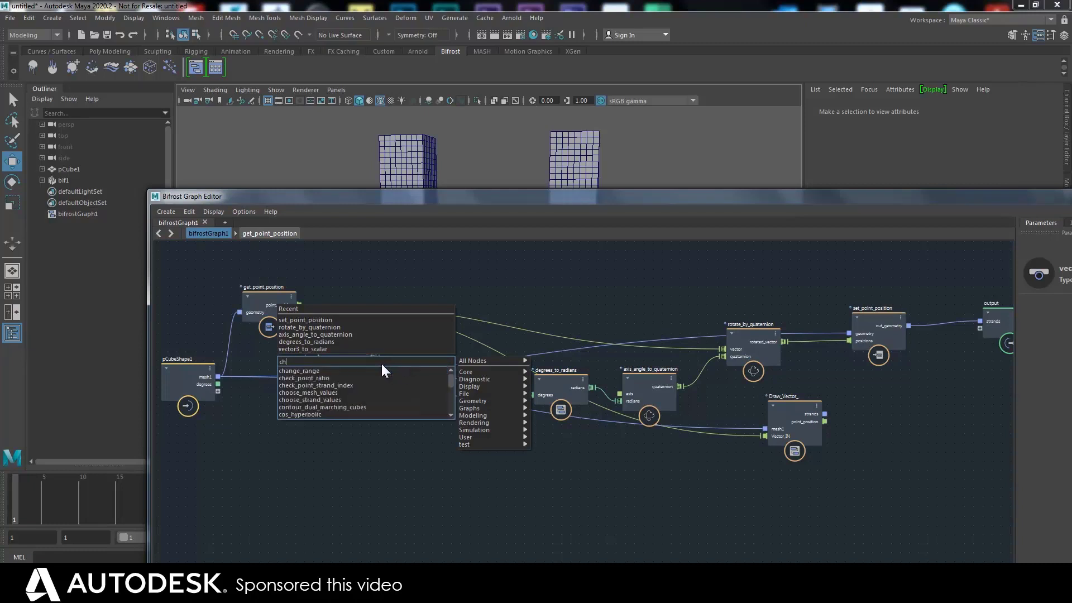
left_click(342, 370)
left_click_drag(405, 393, 428, 405)
left_click_drag(375, 360, 532, 395)
left_click_drag(418, 405, 437, 403)
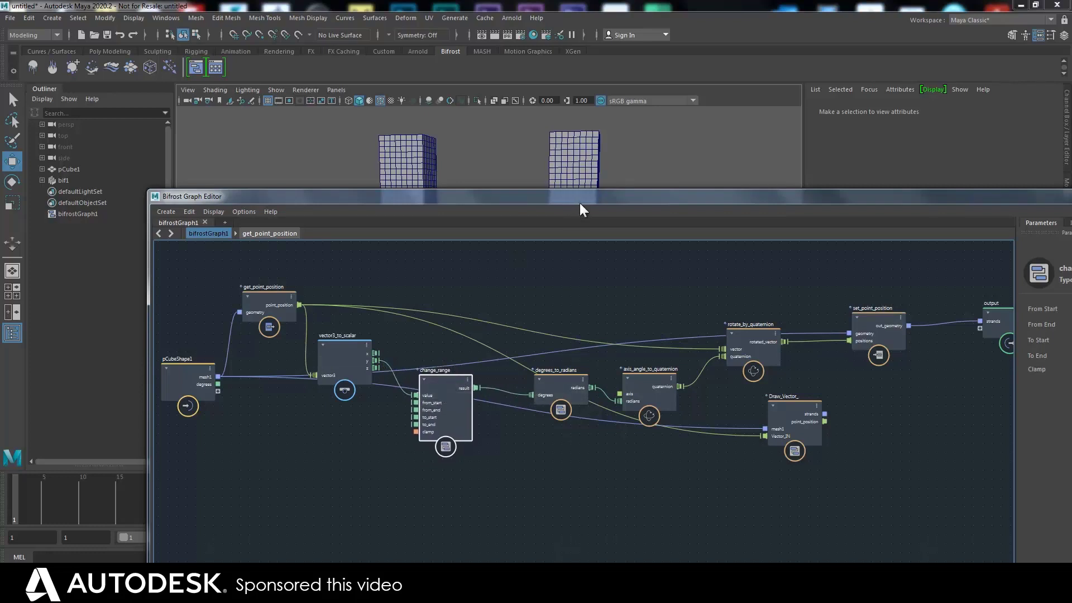
Set change_range's From Start to -2 and From End to 2, and uncover the meshes behind the graph editor
left_click_drag(580, 199, 487, 171)
scroll(369, 351, "up", 3)
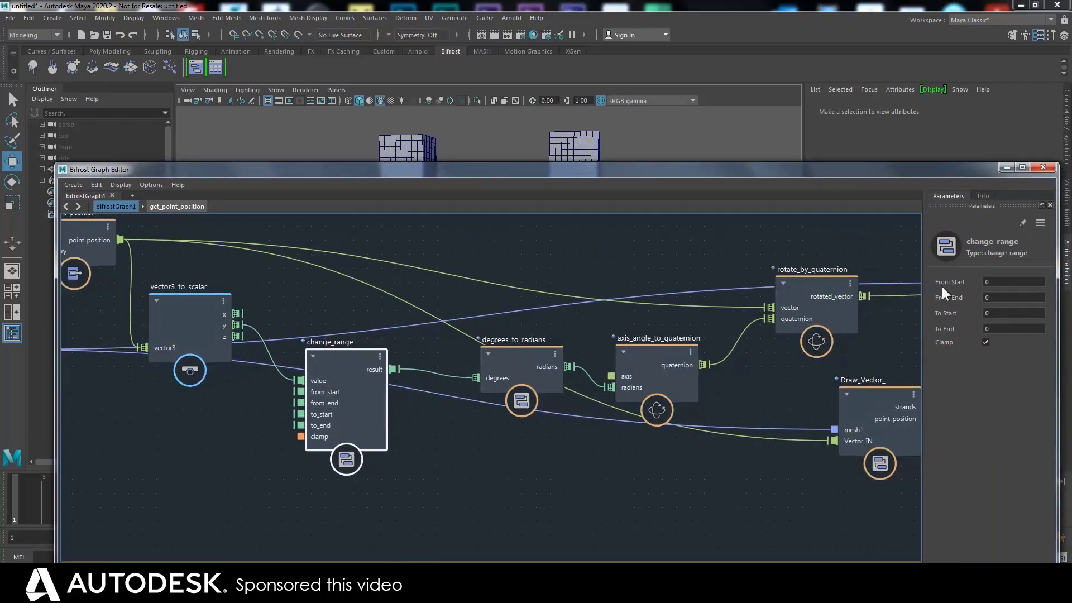
left_click(988, 282)
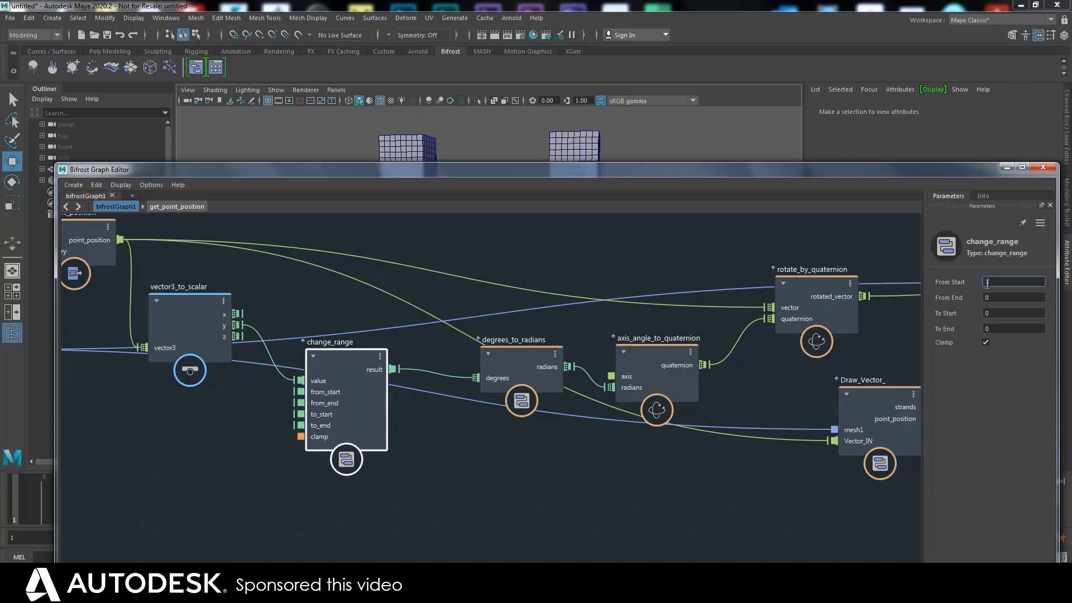
left_click(995, 297)
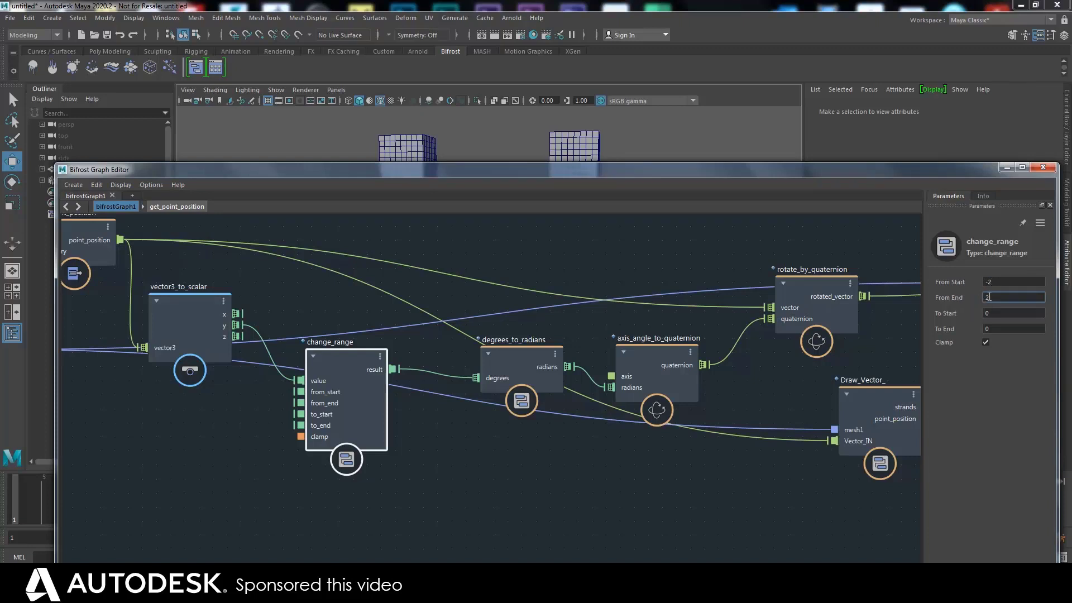
left_click_drag(933, 169, 904, 258)
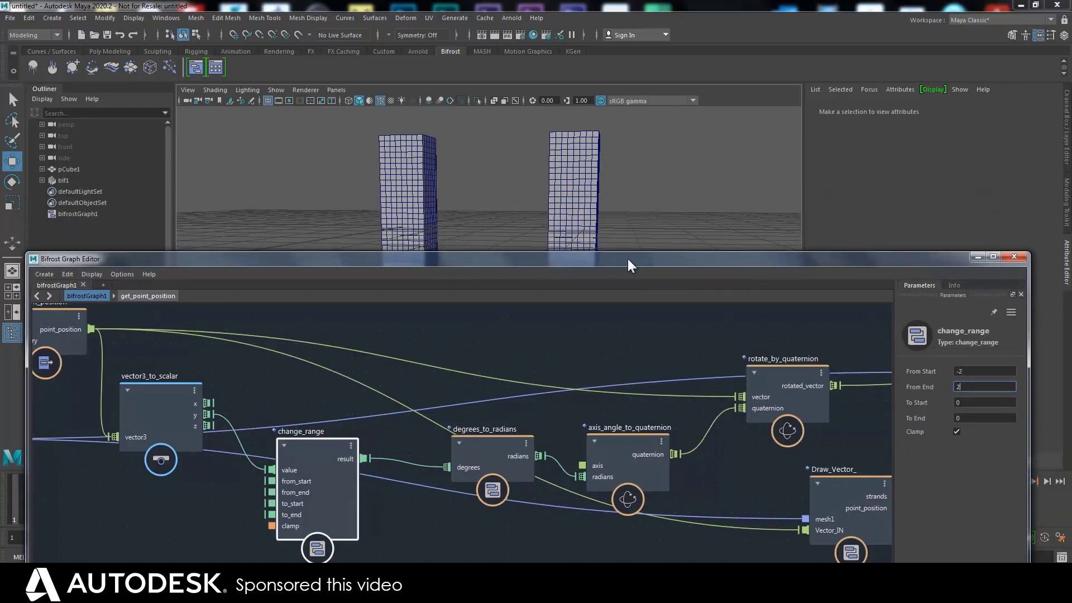
left_click_drag(628, 259, 579, 293)
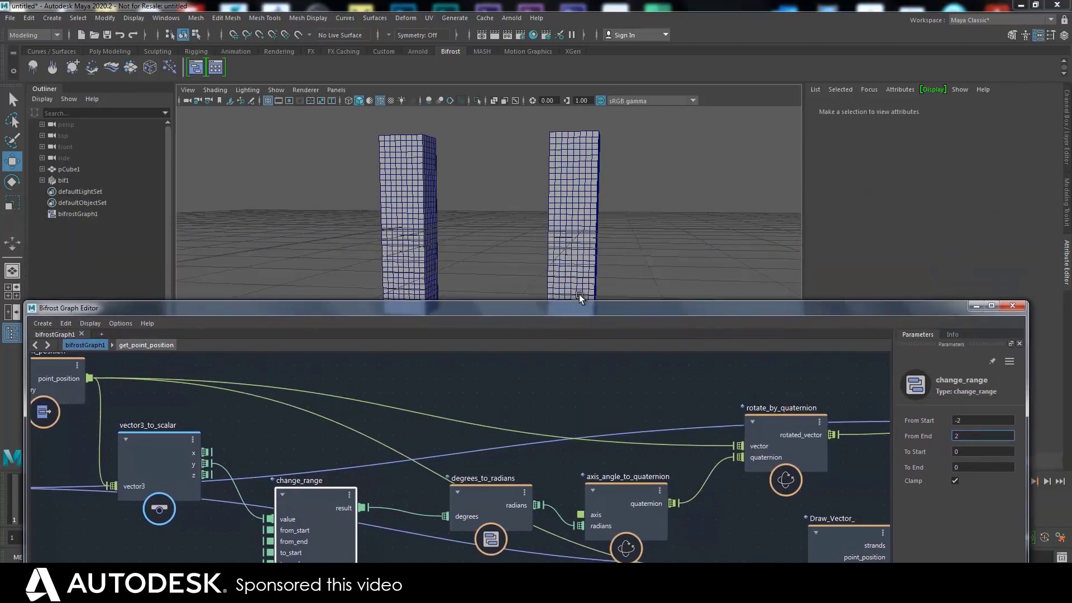
Keep change_range's To Start at 0, set To End to 360, and inspect the output mesh from other angles
left_click(964, 452)
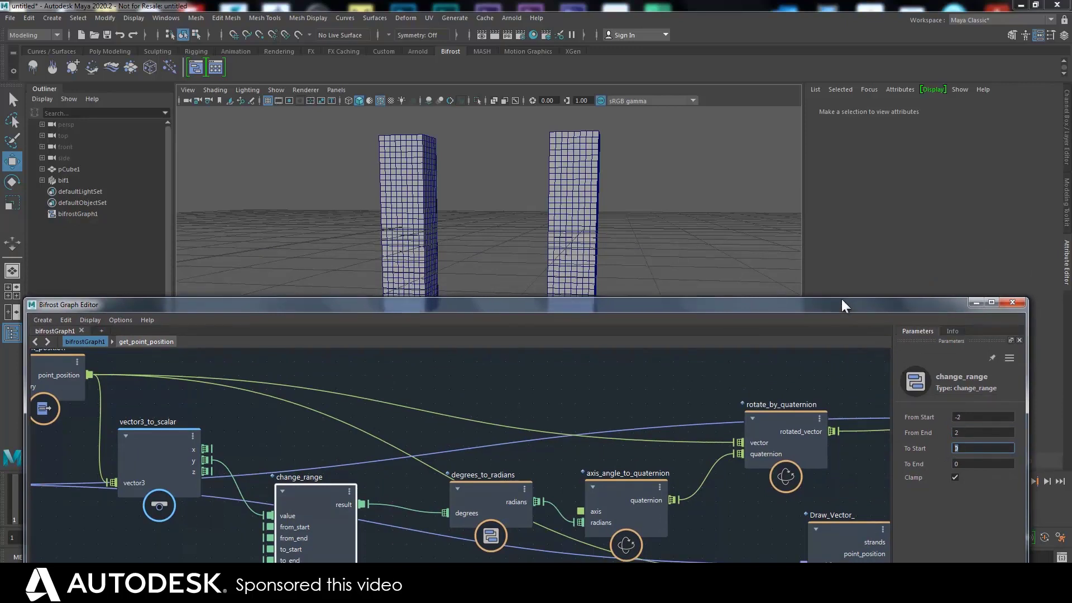
left_click_drag(842, 306, 844, 282)
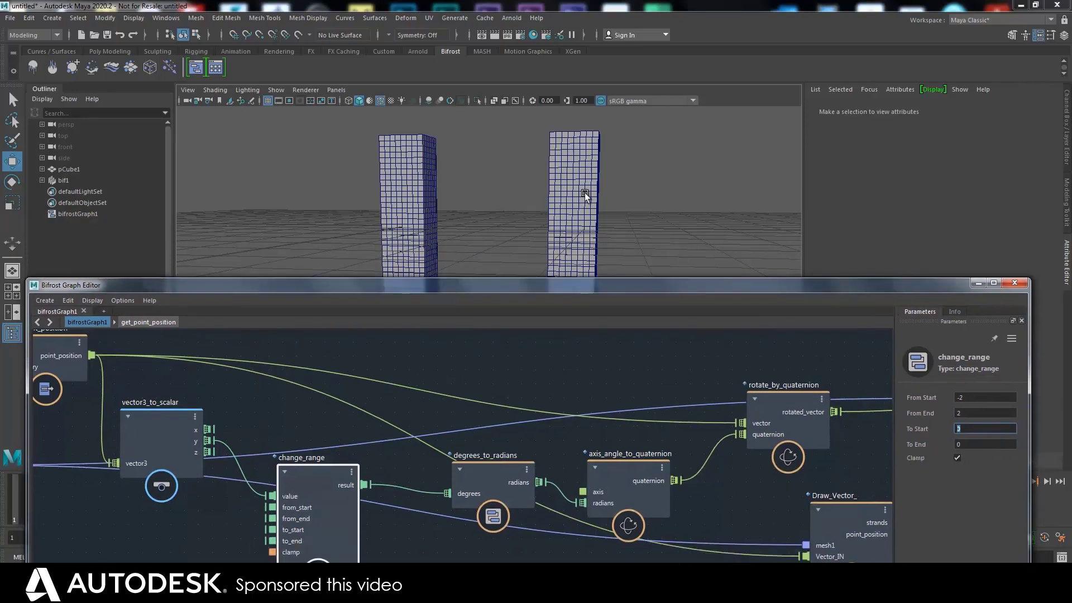
left_click(958, 445)
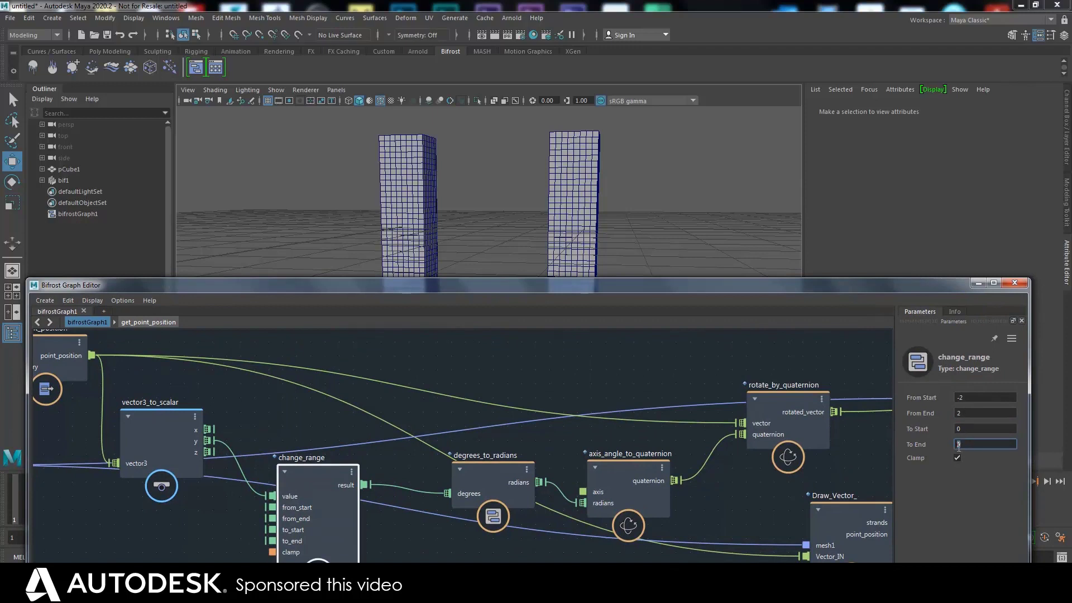
type("-36")
type("0")
key("Return")
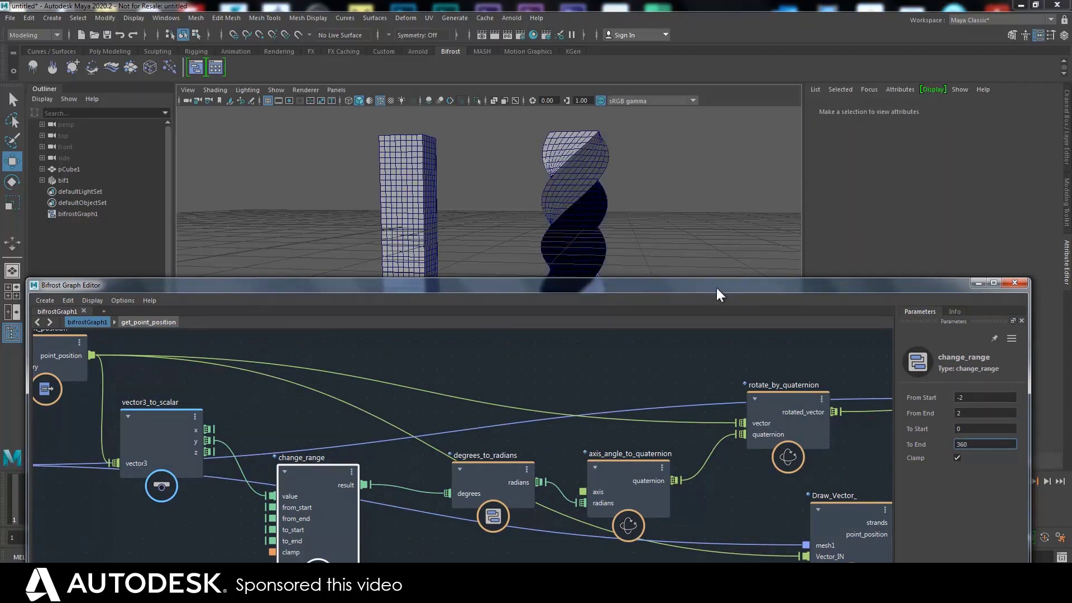
left_click_drag(716, 287, 746, 364)
left_click_drag(636, 263, 580, 287, "alt")
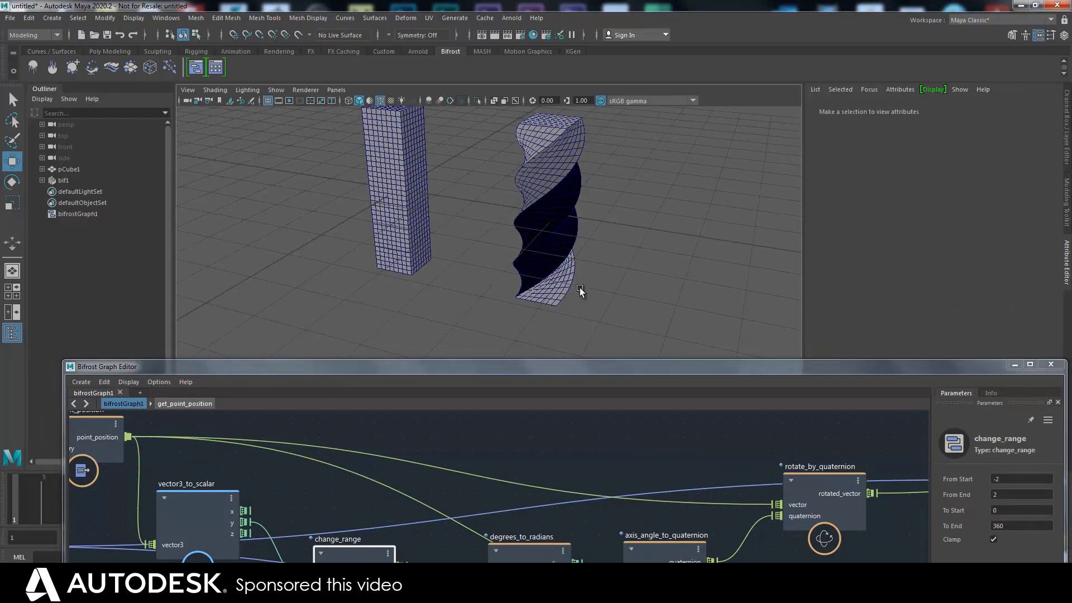
left_click_drag(504, 367, 537, 284)
left_click_drag(577, 236, 508, 233, "alt")
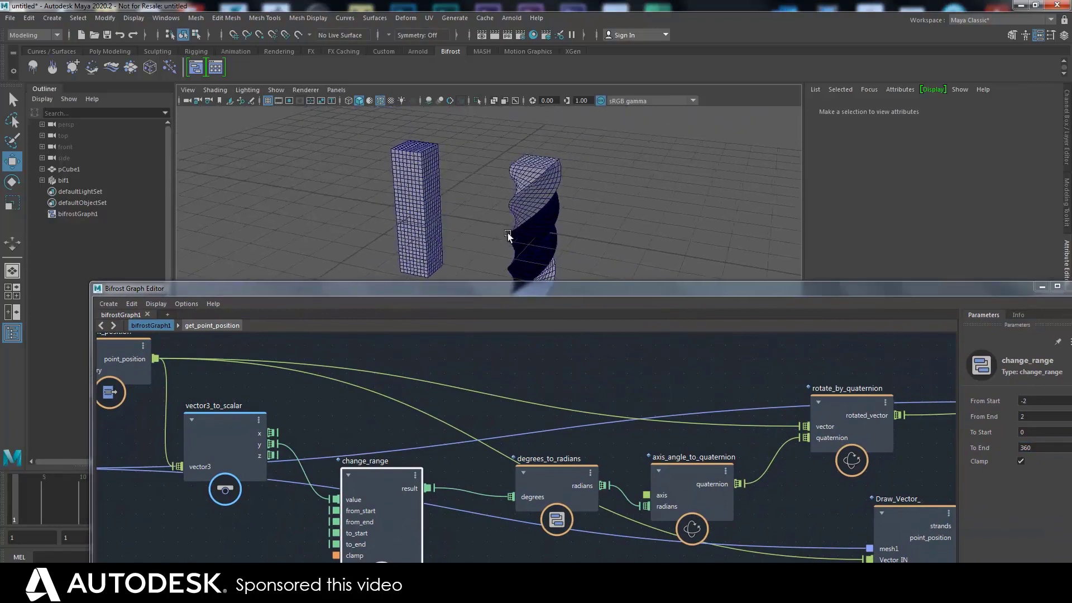
Connect the degrees output of pCubeShape1 to the to_end input of change_range
left_click_drag(509, 287, 447, 168)
scroll(393, 295, "down", 5)
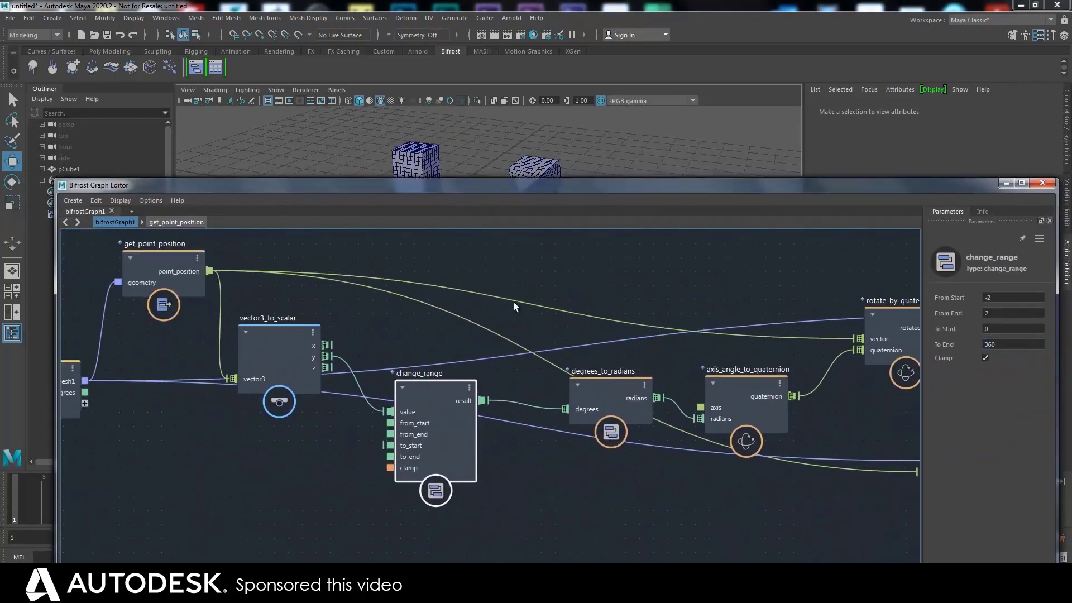
scroll(437, 284, "up", 4)
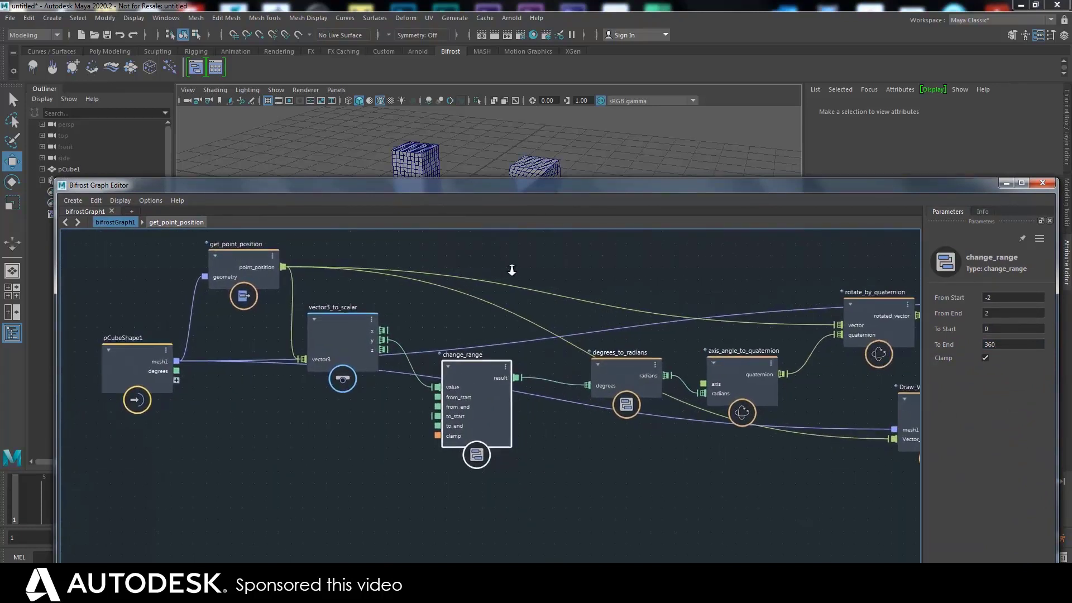
left_click_drag(486, 414, 491, 412)
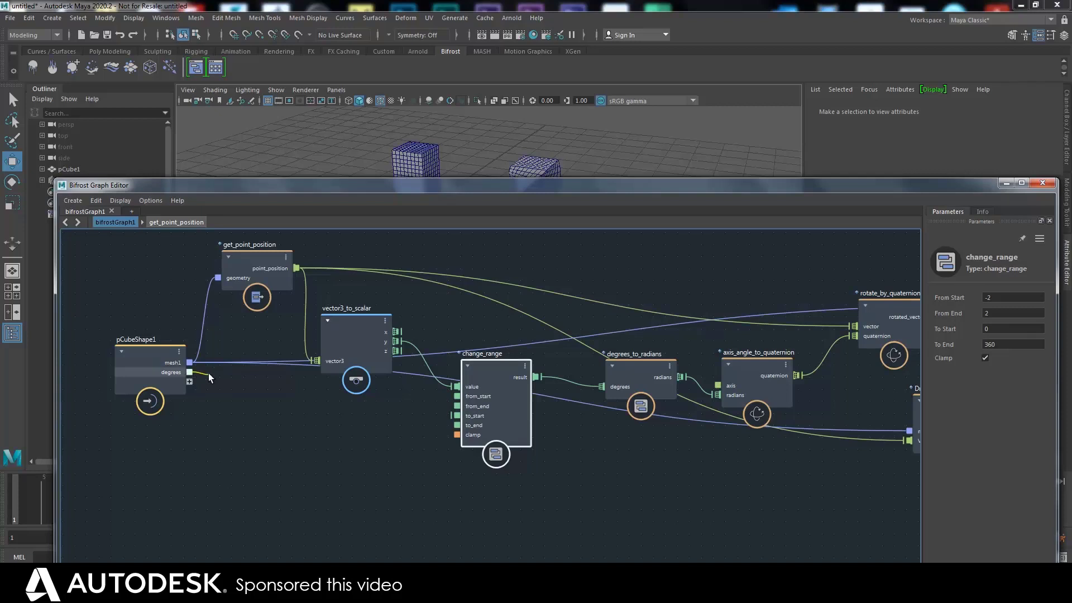
left_click_drag(209, 375, 462, 427)
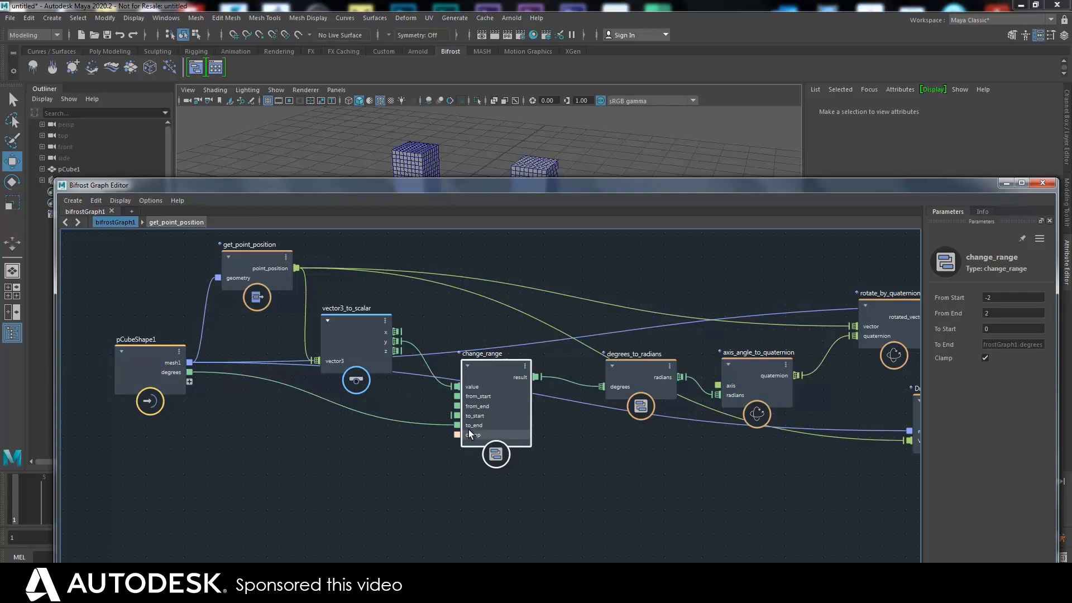
Minimize the graph editor, select bifrostGraph1, play the degrees animation to check the twist, and return to frame 1
left_click(1007, 183)
left_click(92, 216)
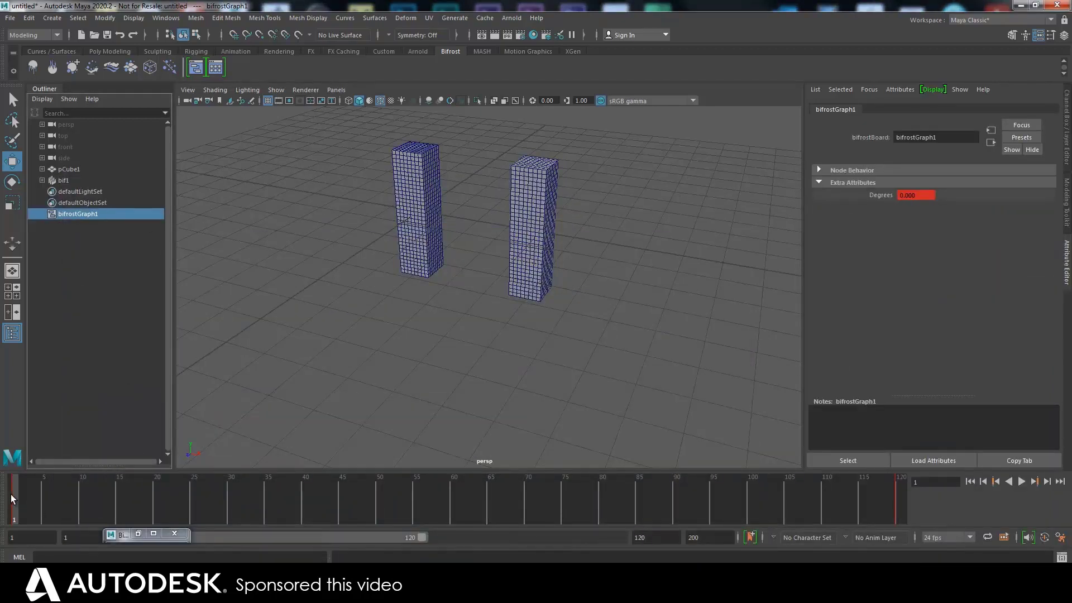
key("alt+v")
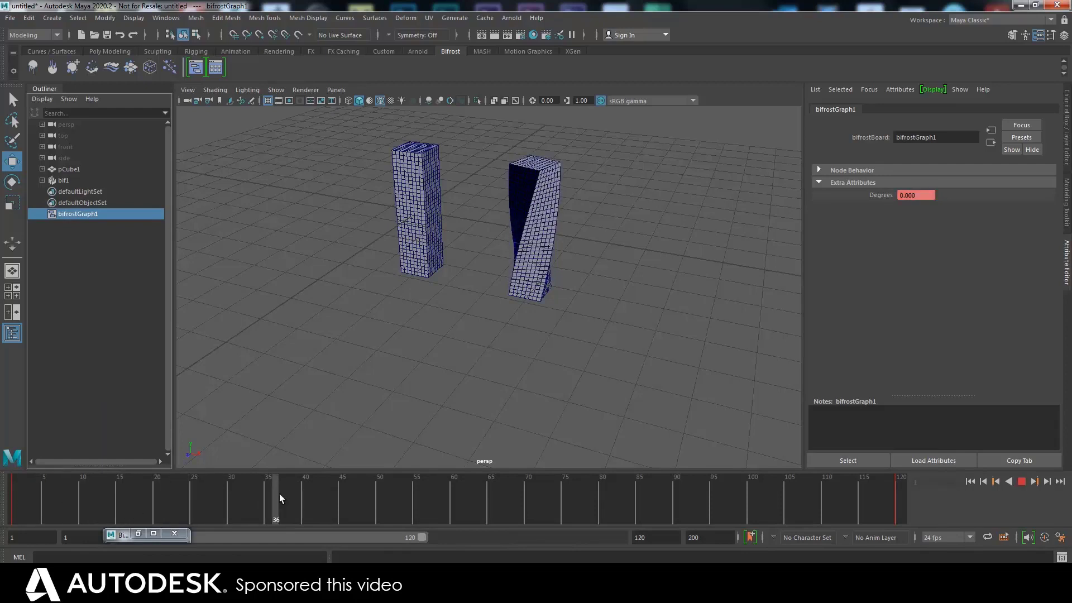
left_click_drag(279, 494, 12, 474)
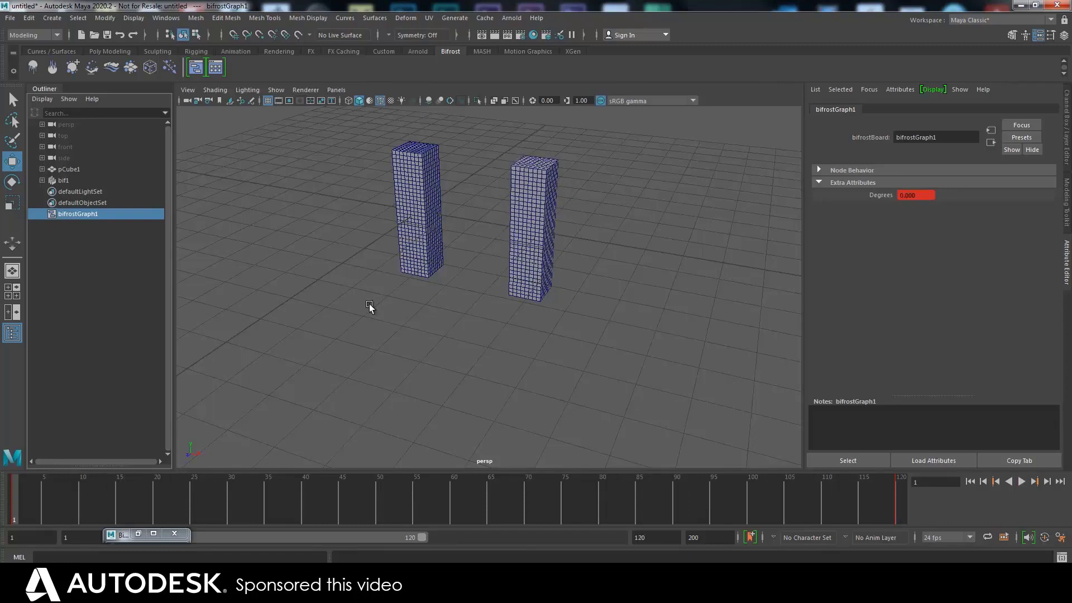
Reopen the Bifrost Graph Editor and delete the Draw_Vector_ node
left_click(196, 67)
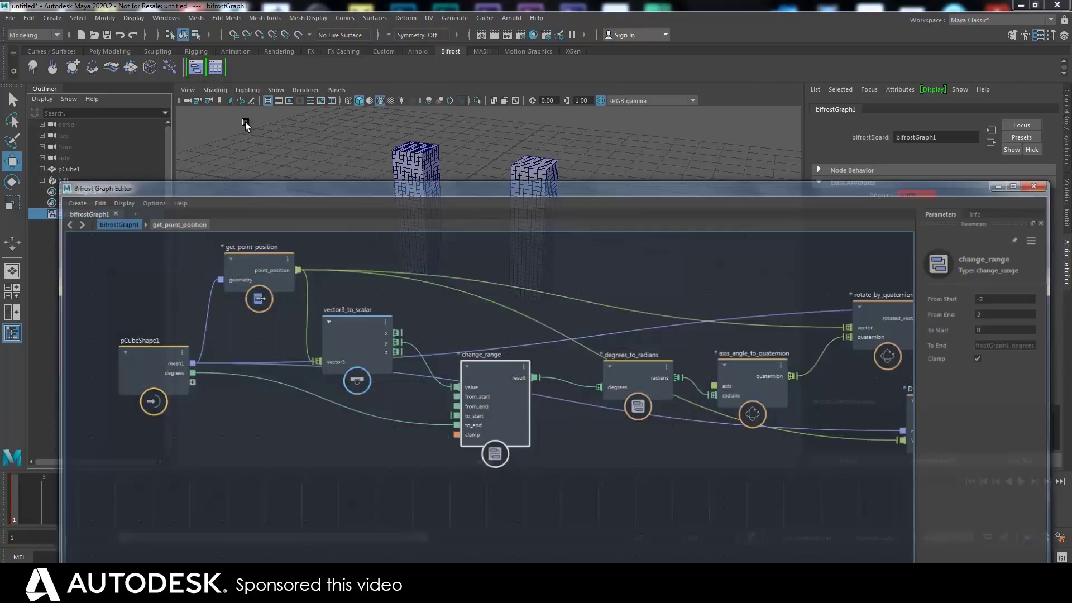
scroll(654, 312, "down", 3)
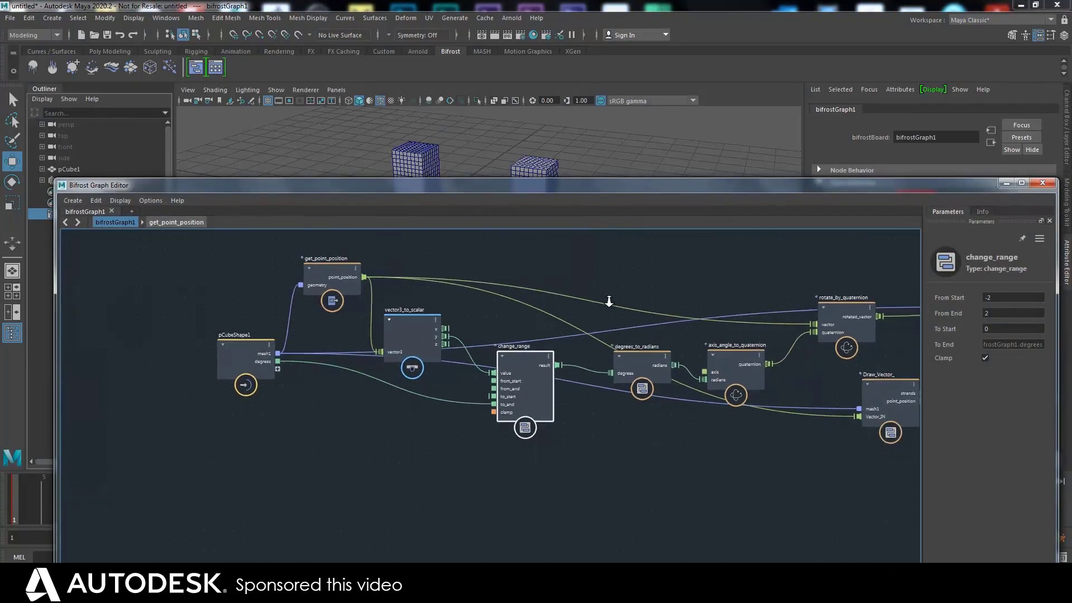
scroll(582, 285, "down", 3)
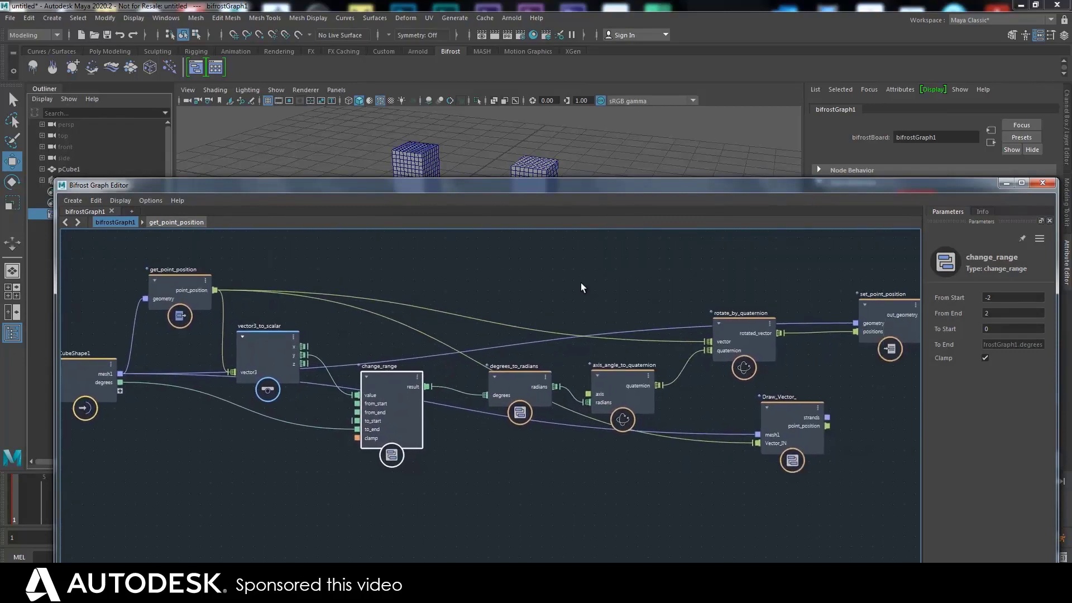
left_click_drag(757, 404, 756, 416)
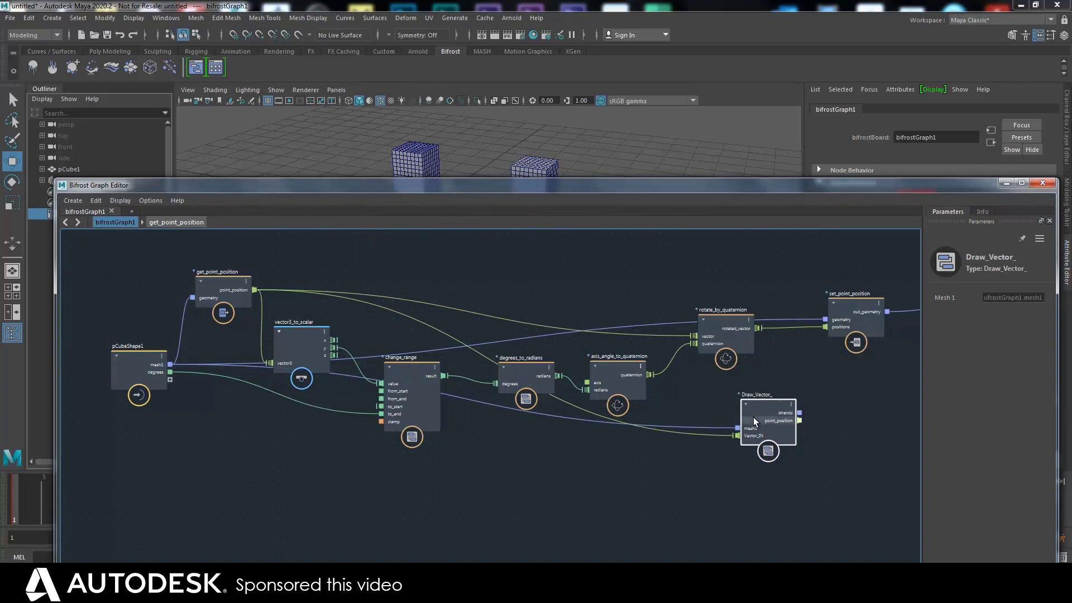
key("Delete")
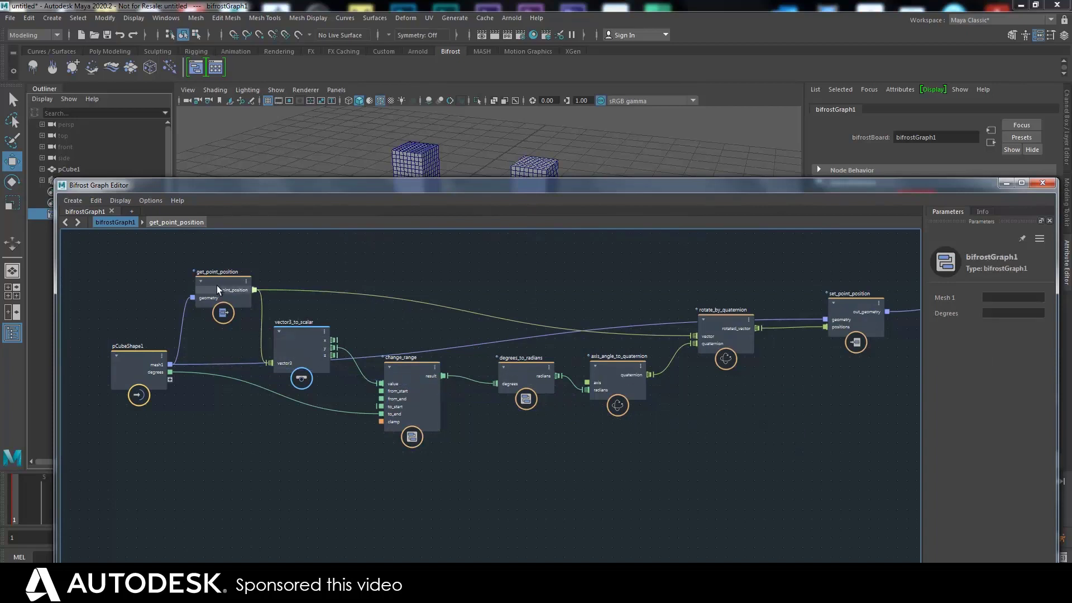
Tidy the node layout from get_point_position through change_range and axis_angle_to_quaternion to rotate_by_quaternion
left_click_drag(217, 286, 210, 297)
left_click_drag(300, 348, 307, 344)
left_click_drag(415, 395, 419, 397)
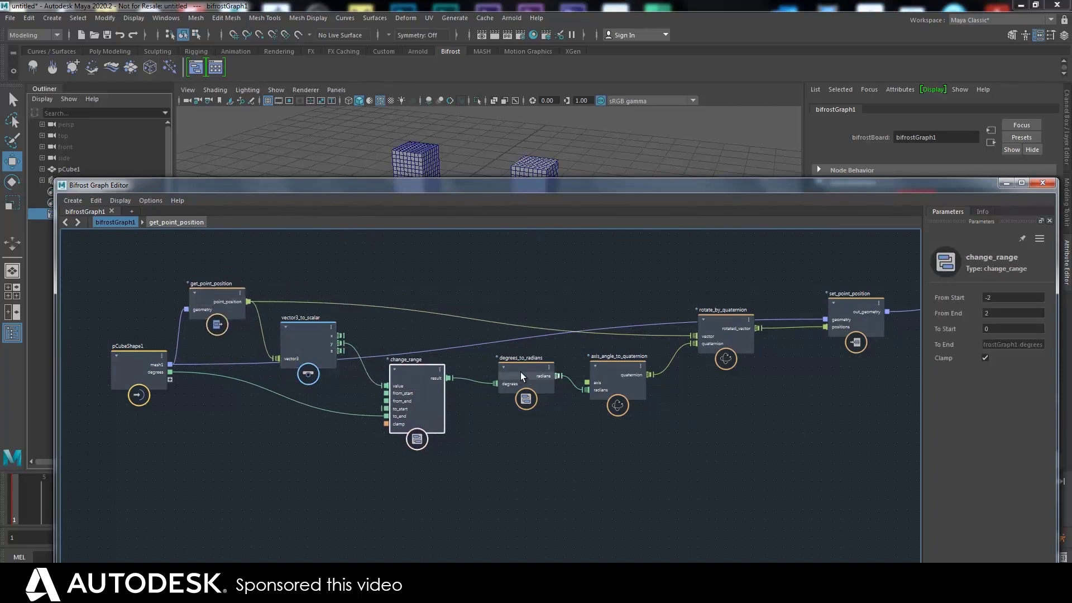
left_click_drag(520, 372, 512, 375)
left_click_drag(613, 370, 609, 371)
left_click_drag(722, 321, 722, 317)
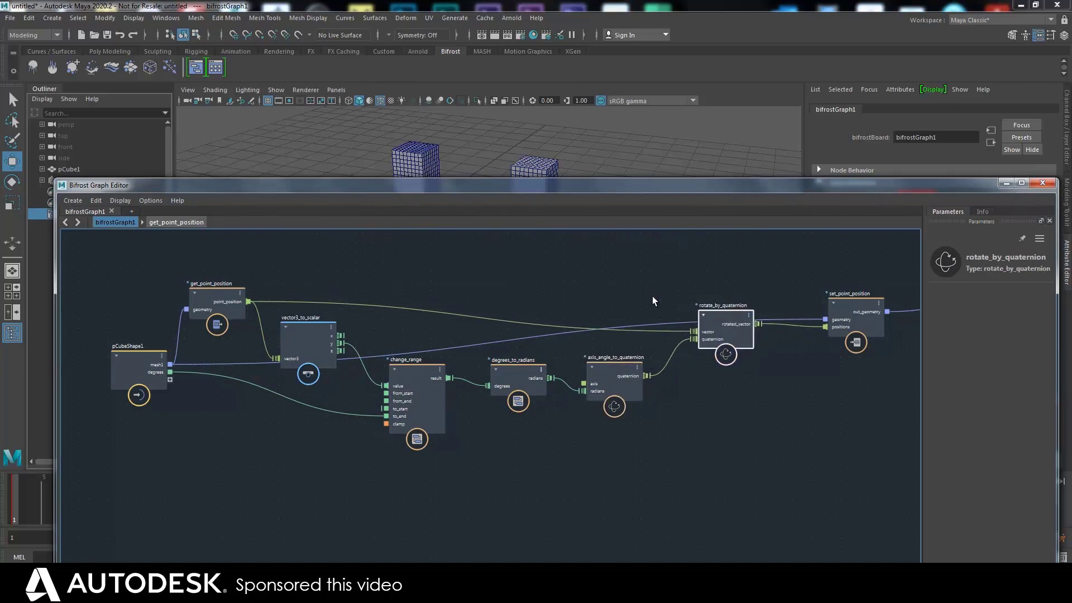
scroll(493, 302, "up", 2)
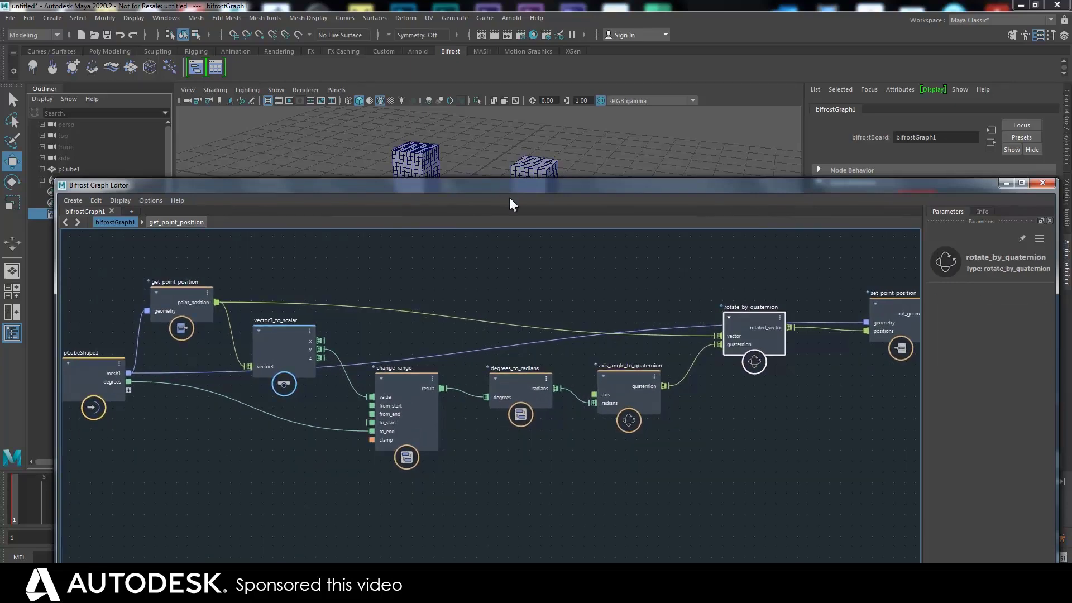
Move the graph editor below the meshes and select the original cube pCube1 in the viewport
left_click_drag(510, 198, 535, 287)
left_click(428, 196)
left_click_drag(458, 273, 461, 304)
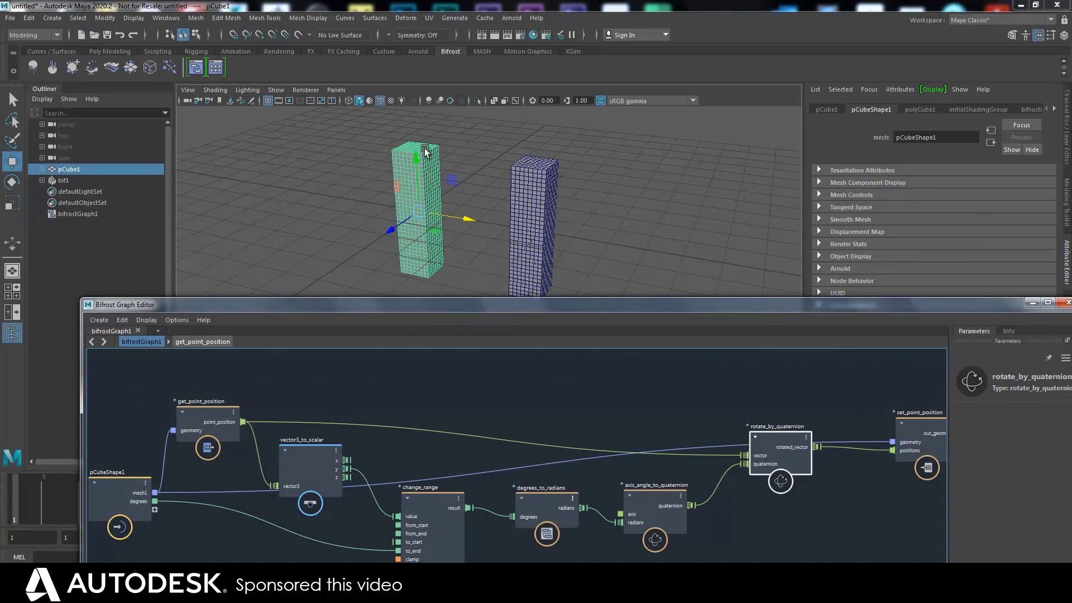
middle_click_drag(350, 387, 428, 357)
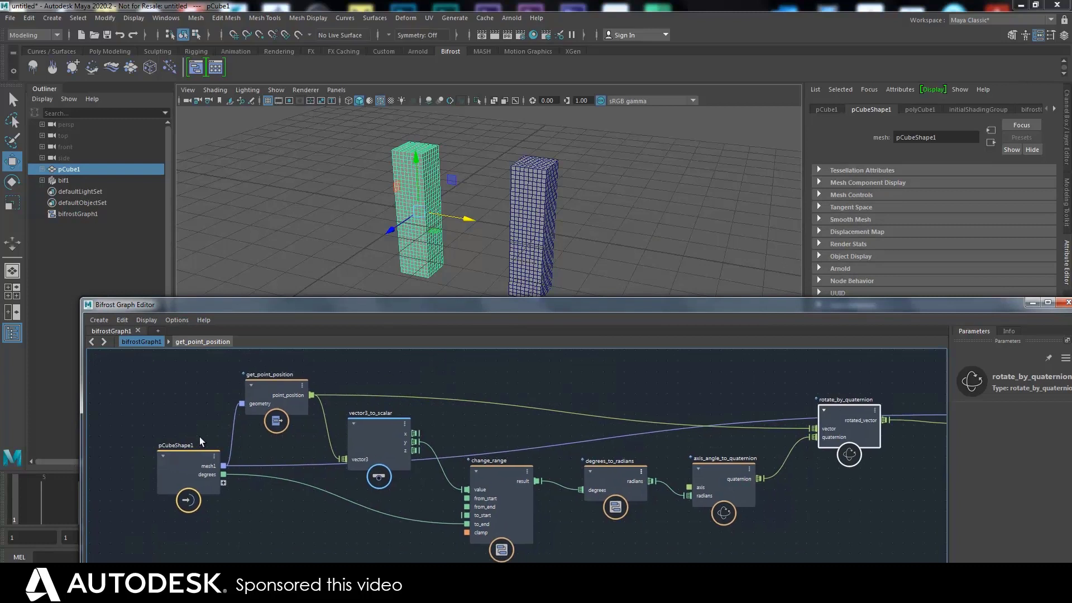
Shift pCubeShape1, get_point_position and vector3_to_scalar away from change_range to make room before it
left_click_drag(199, 437, 176, 444)
left_click_drag(264, 377, 255, 379)
left_click(350, 422)
left_click_drag(368, 423, 355, 420)
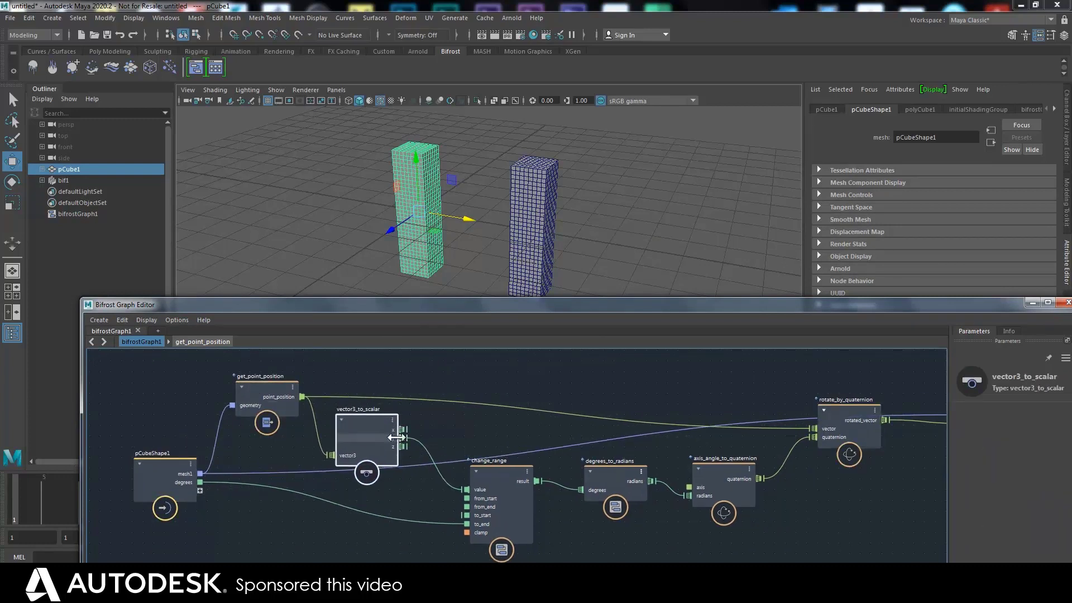